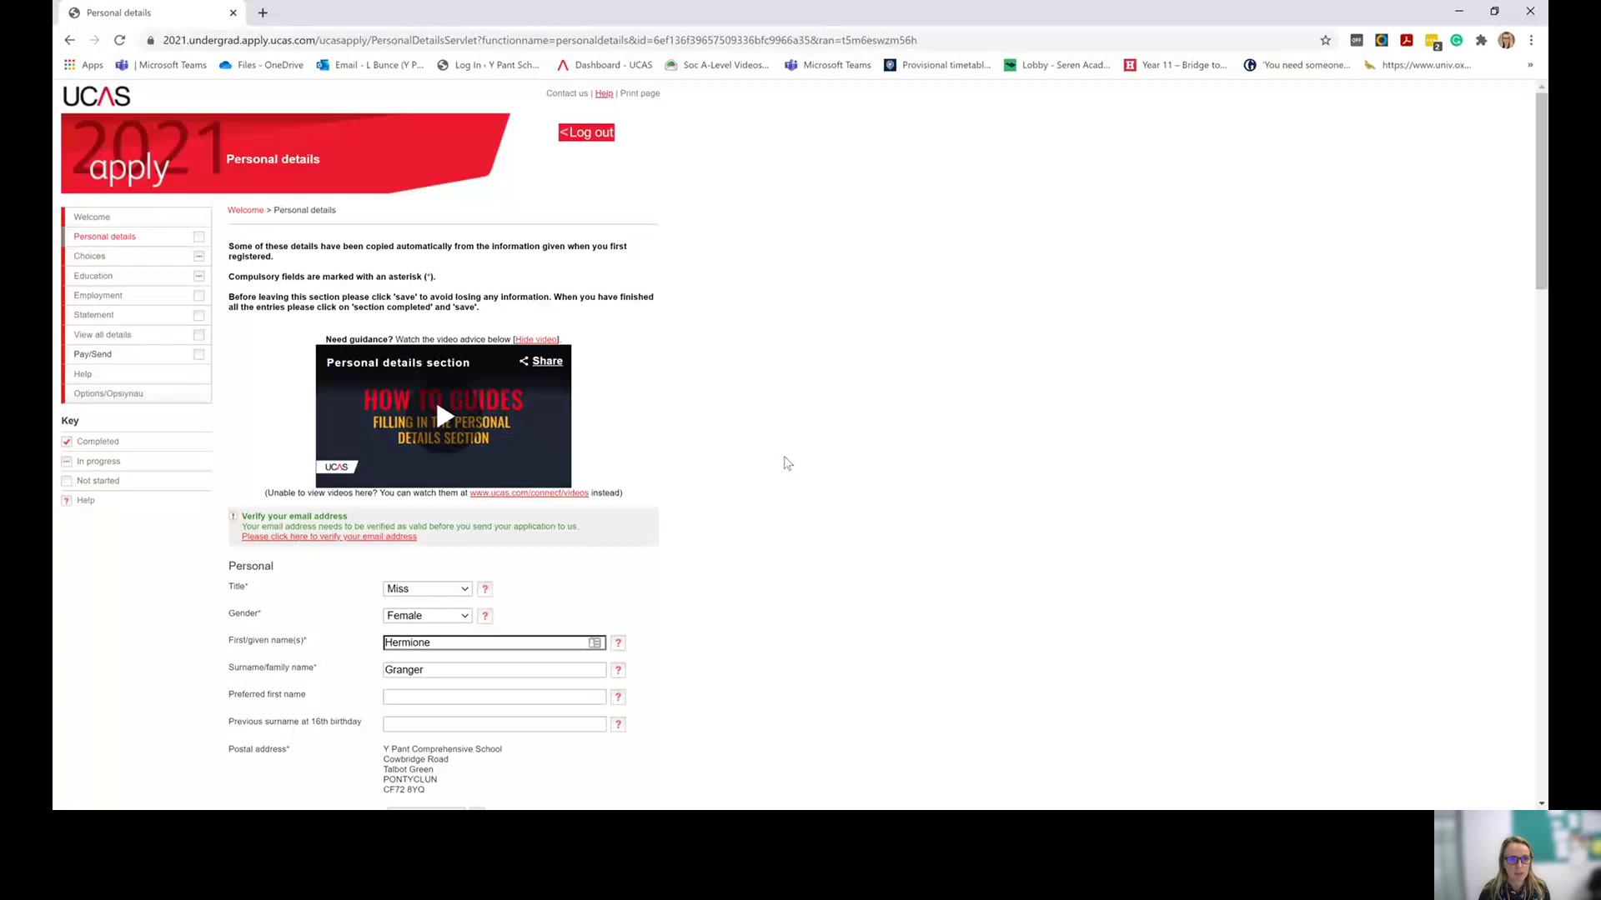
- Zoom the page to 150% and answer Yes to 'Is your permanent home in the UK?'
key("ctrl+plus")
key("ctrl+plus")
key("ctrl+plus")
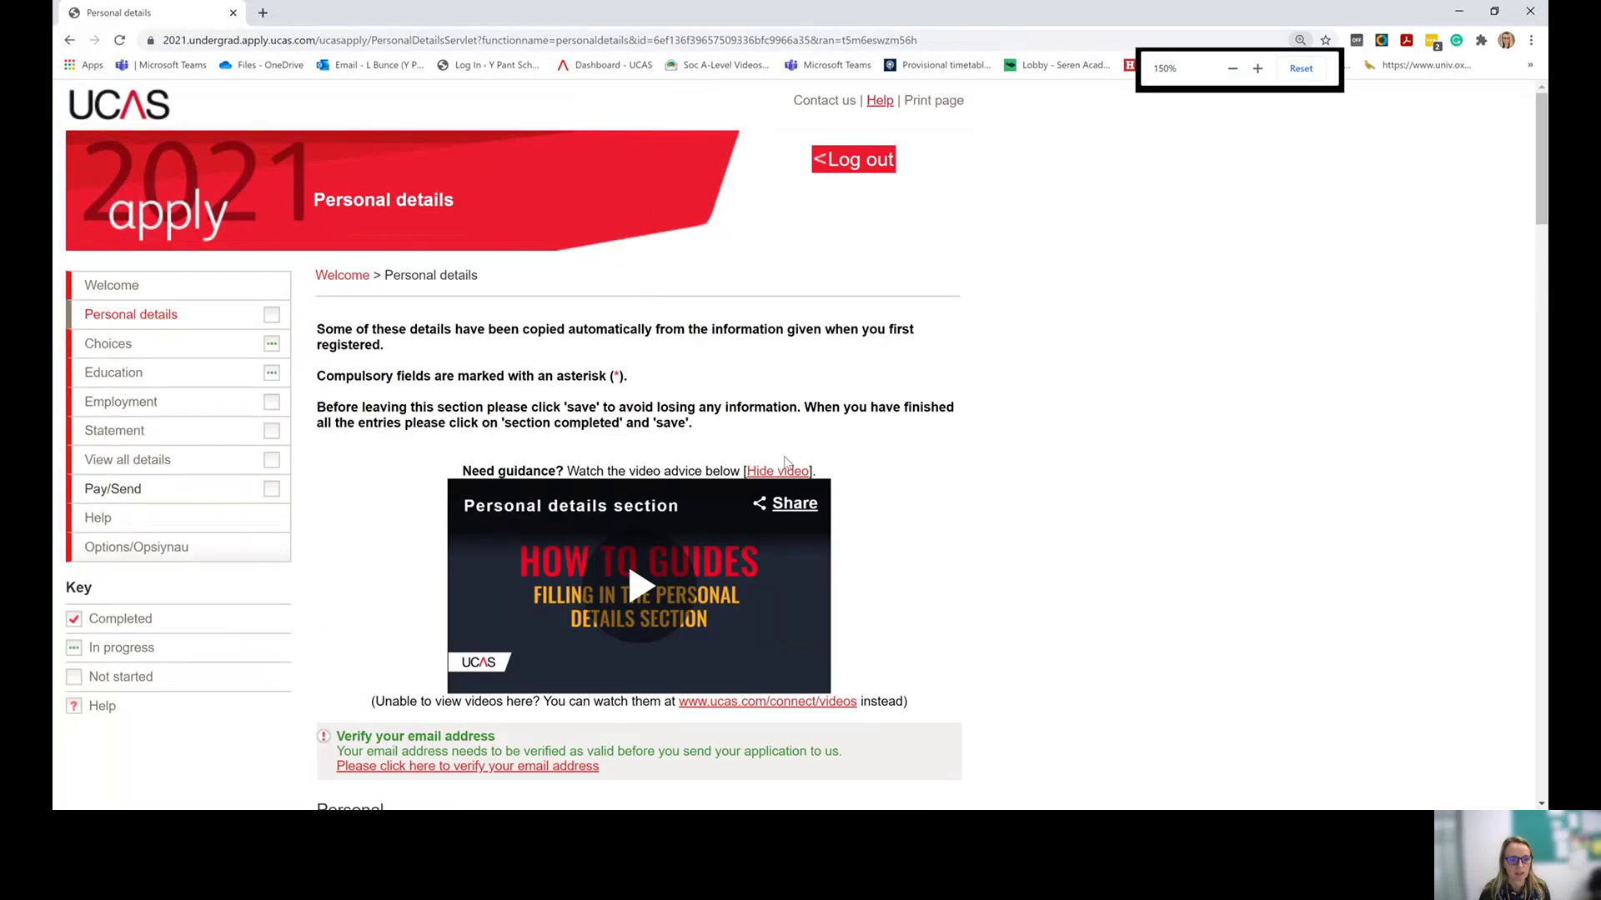
scroll(633, 377, "down", 1)
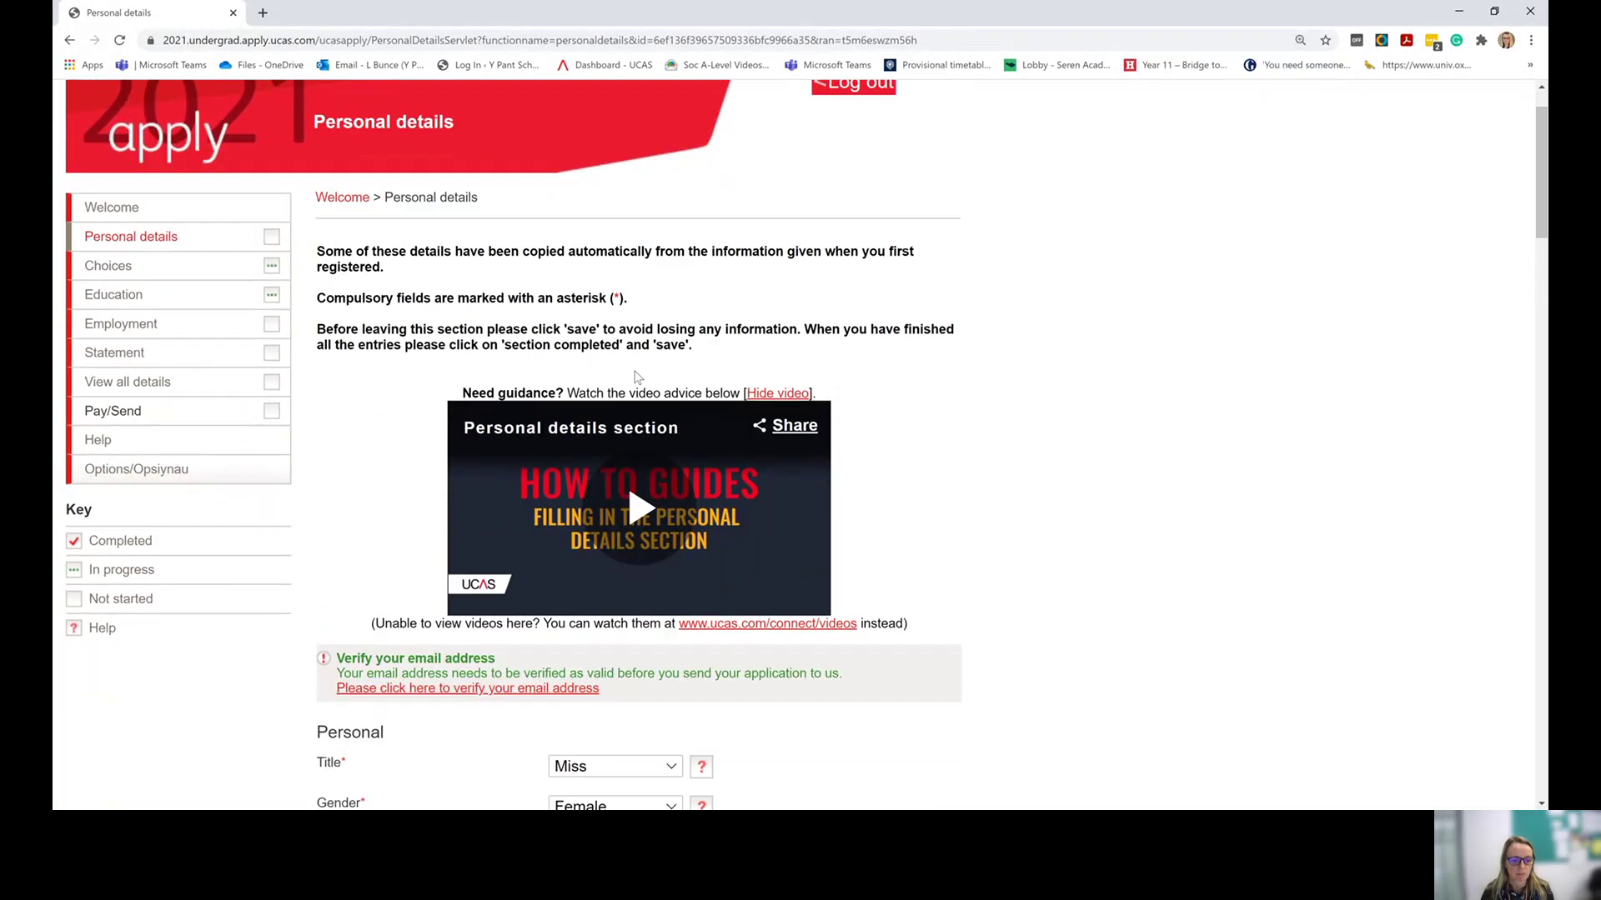
scroll(635, 377, "down", 2)
scroll(834, 457, "down", 2)
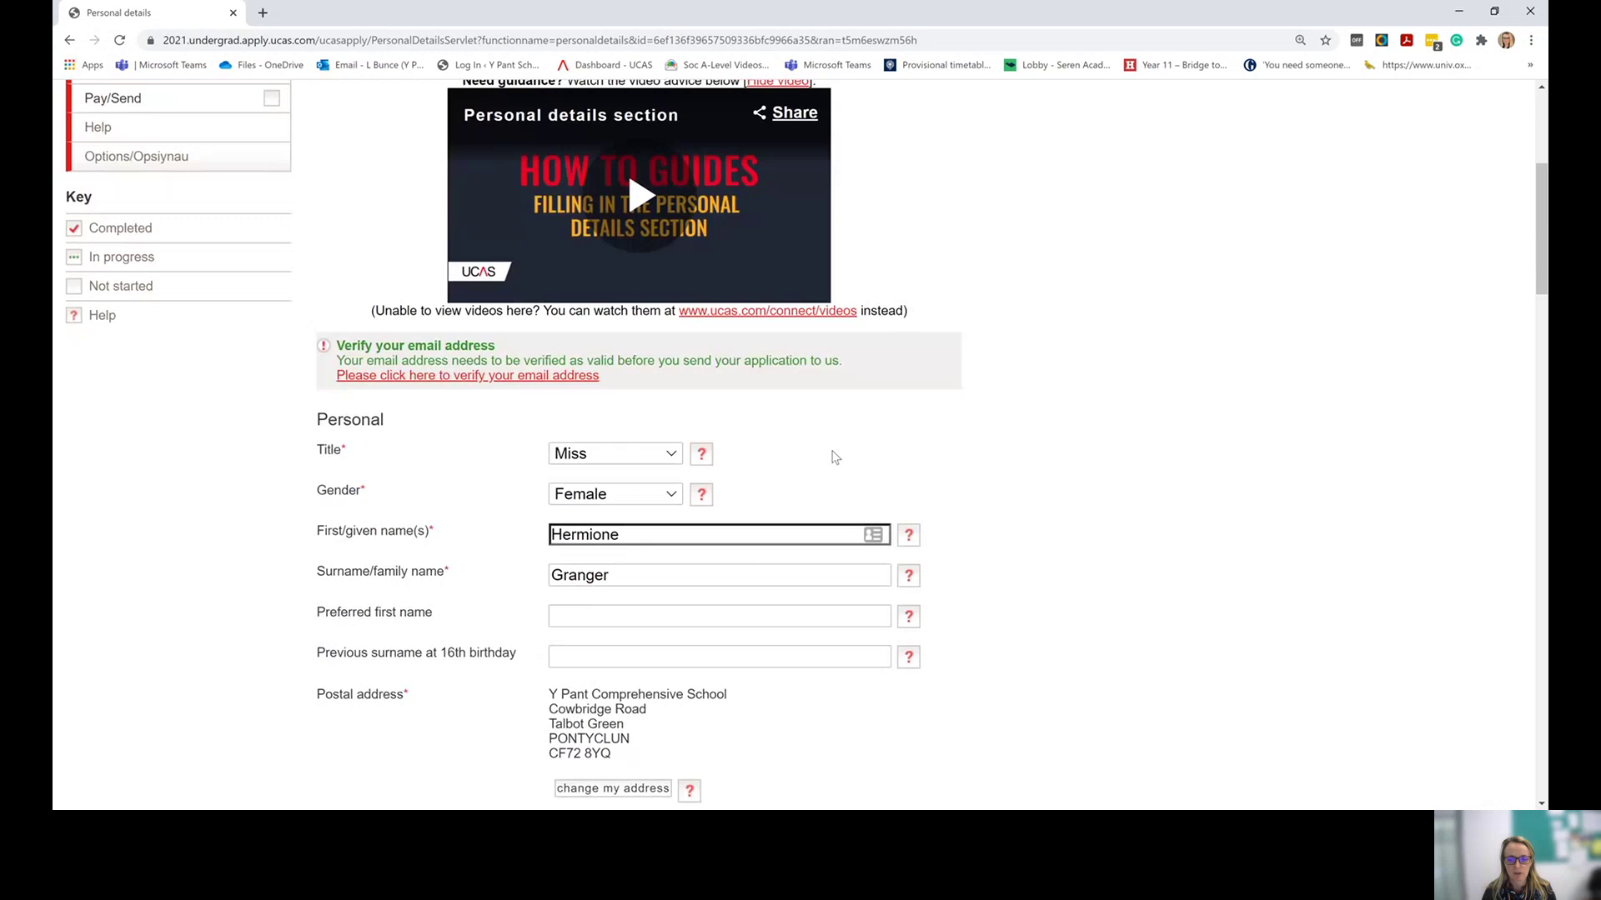
scroll(834, 457, "down", 1)
scroll(880, 583, "down", 1)
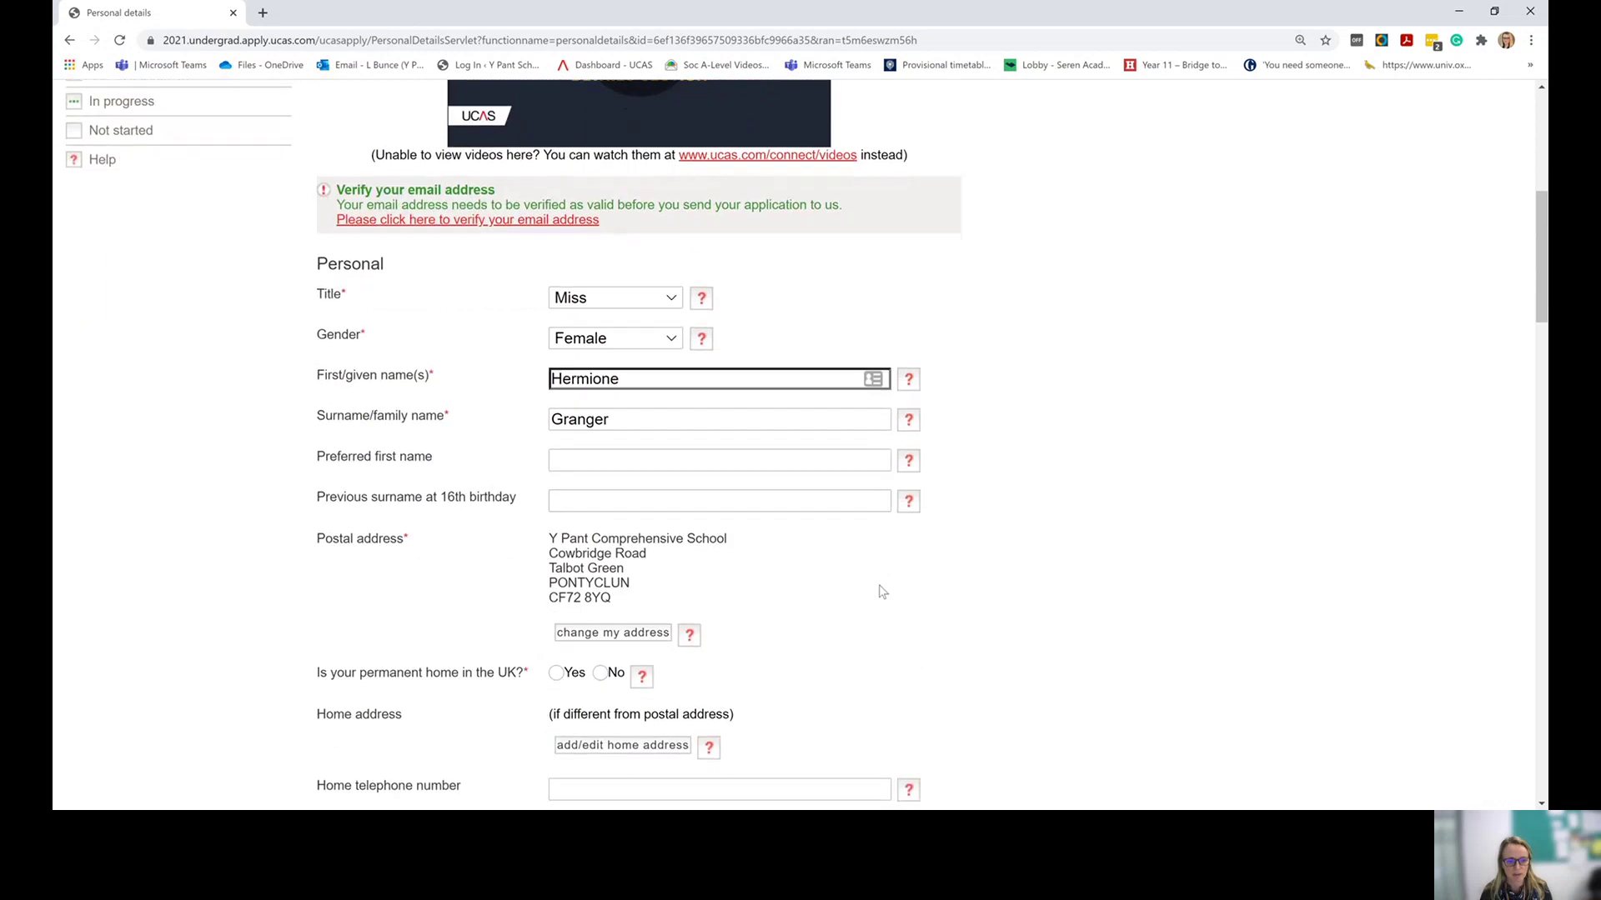
scroll(882, 592, "down", 2)
left_click(556, 517)
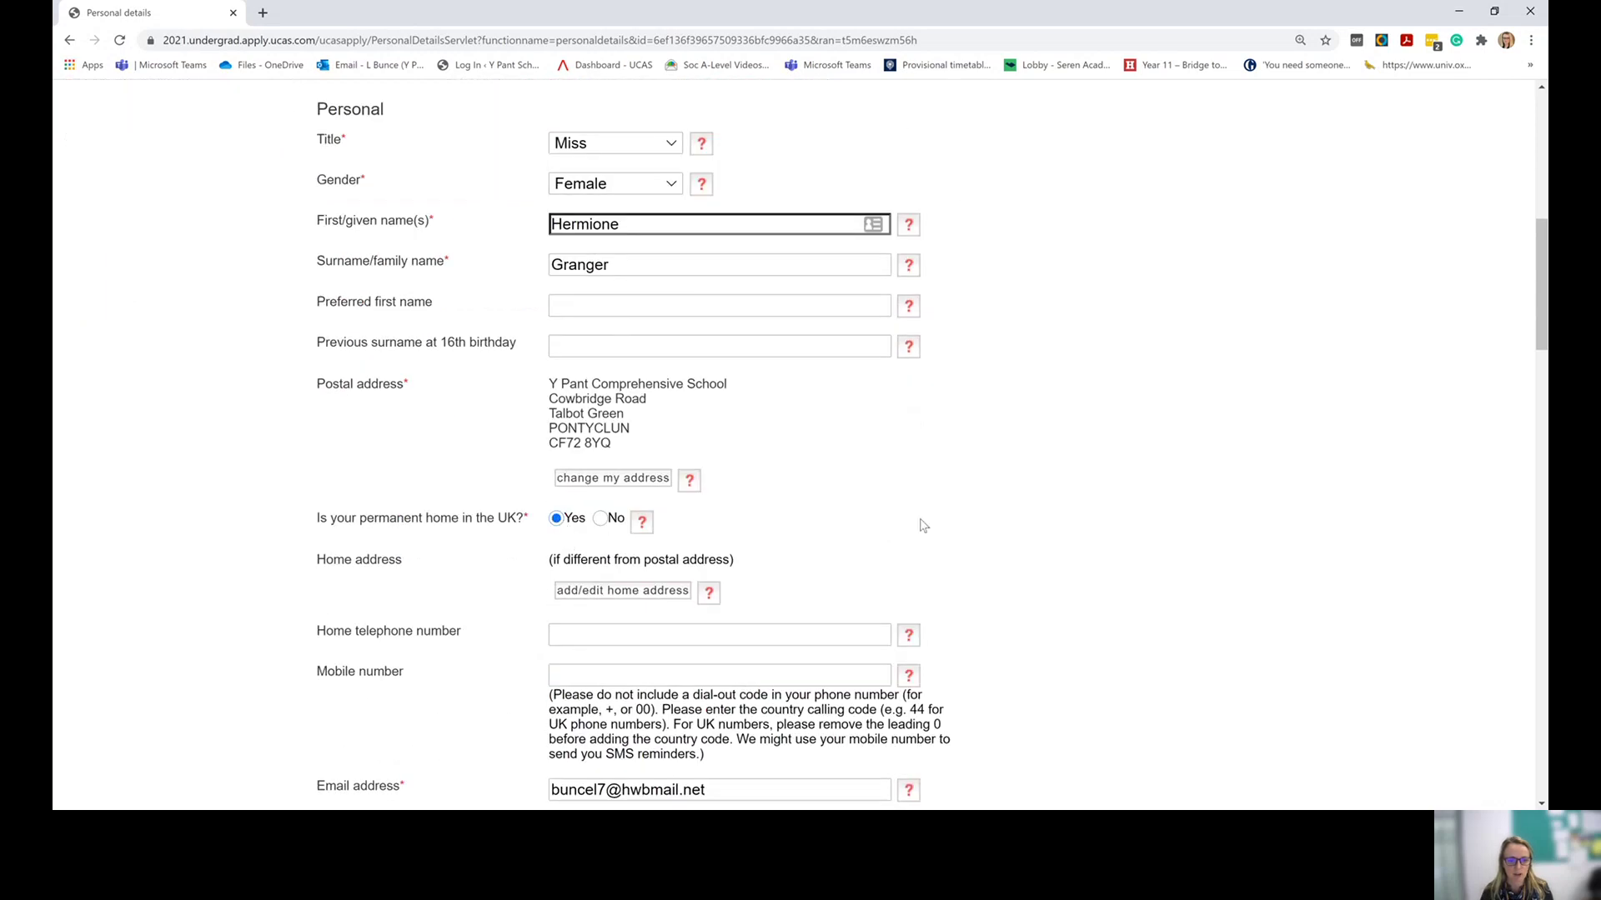
- Move down the form to the Unique Learner Number field
scroll(923, 525, "down", 1)
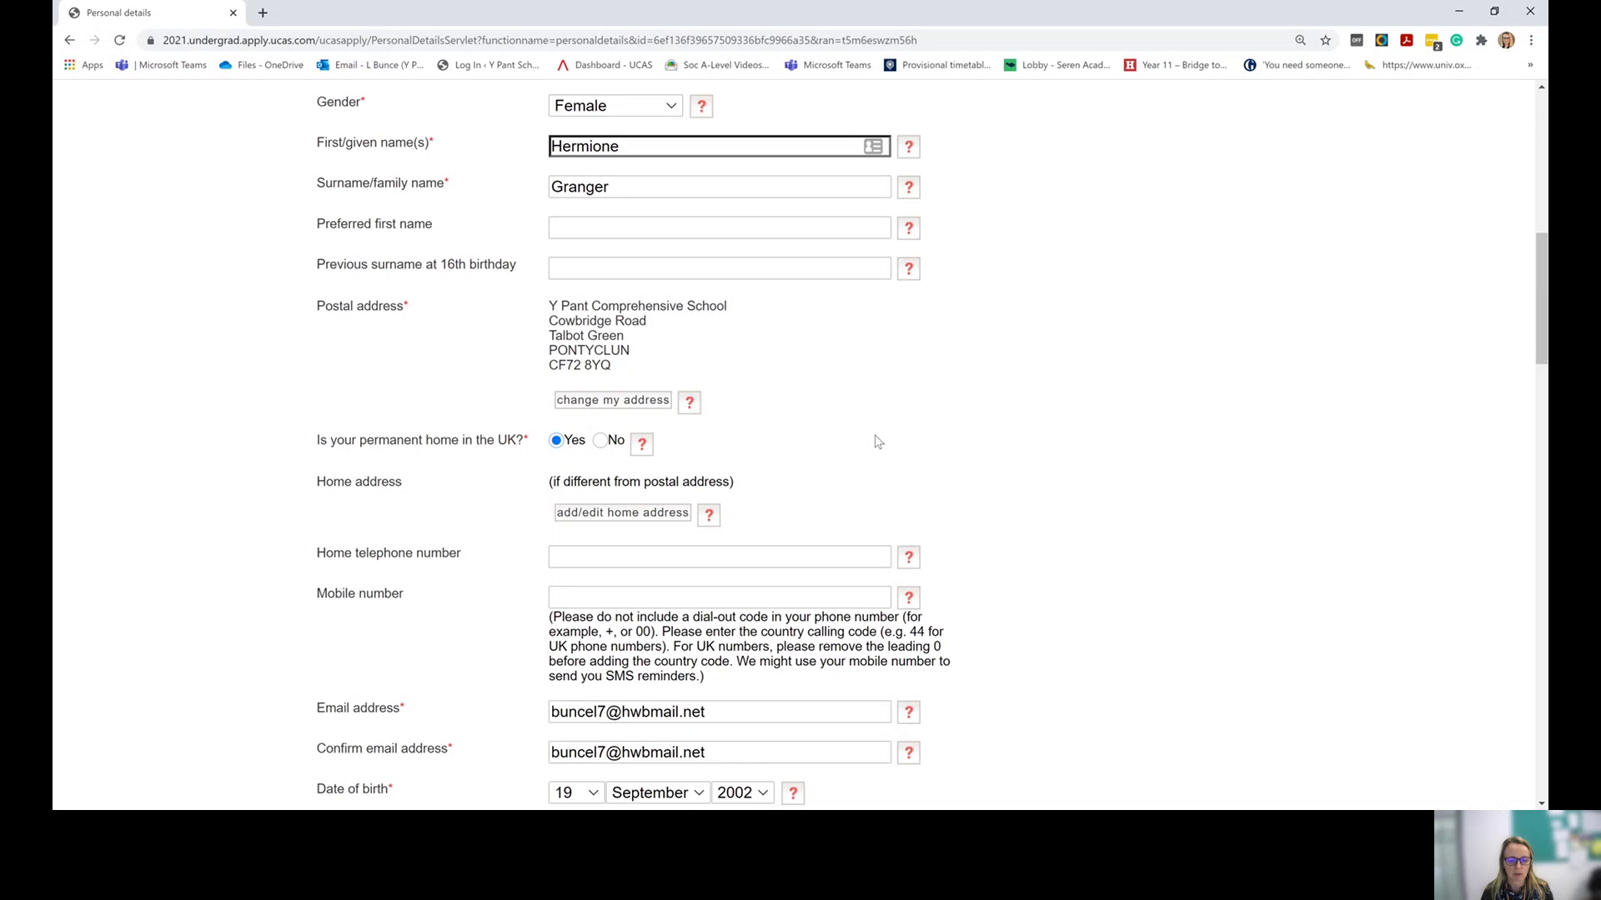
scroll(876, 437, "down", 2)
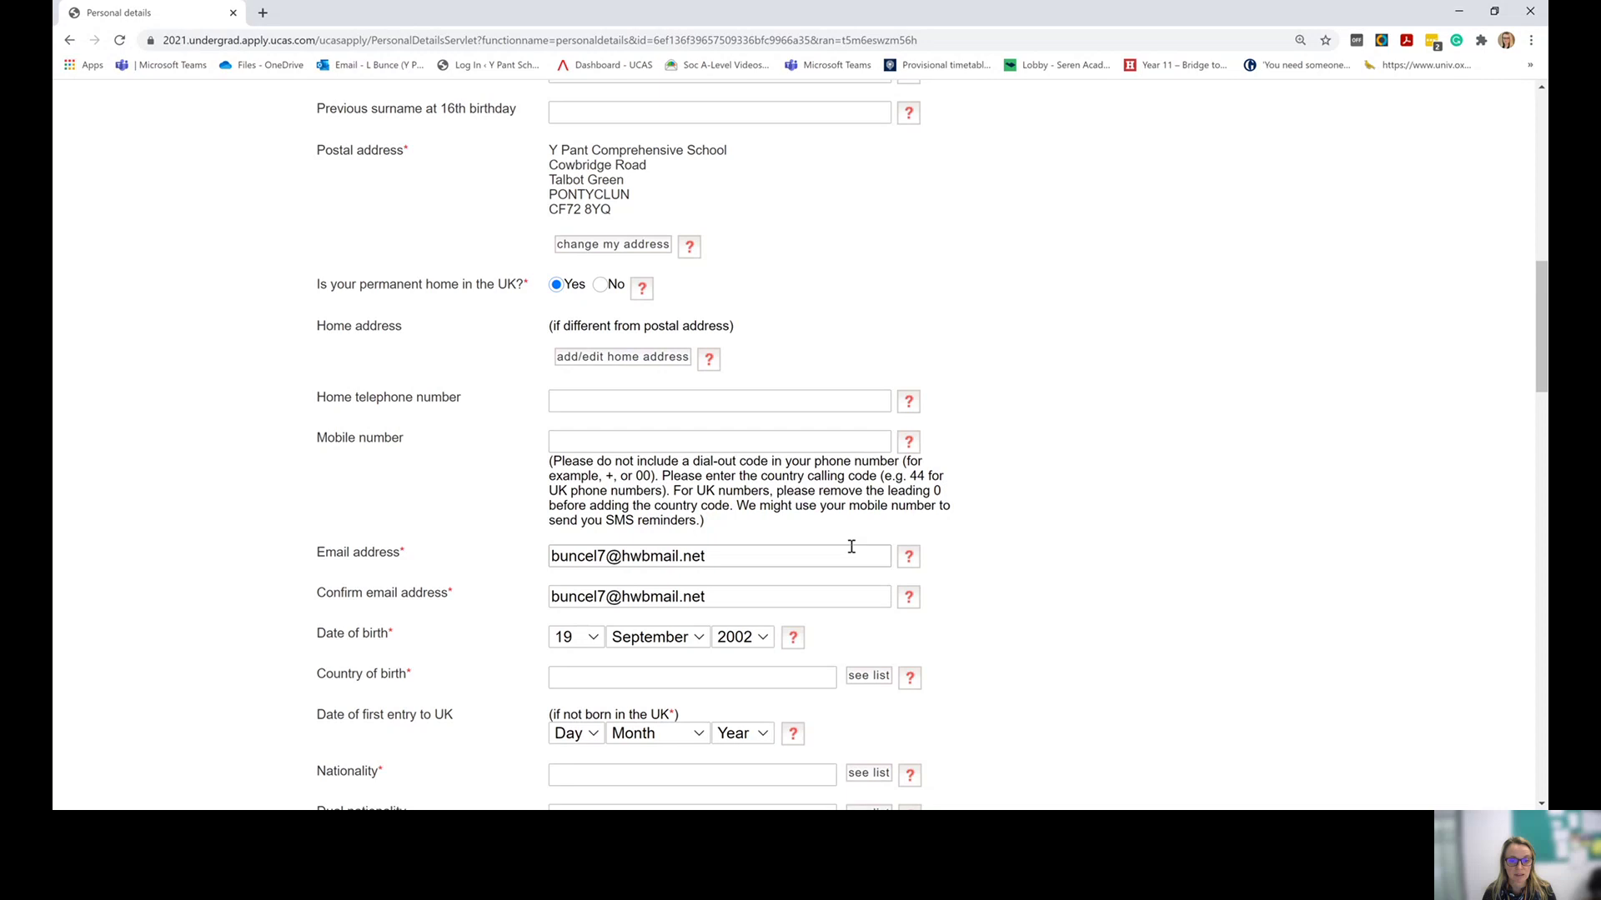
scroll(850, 552, "down", 1)
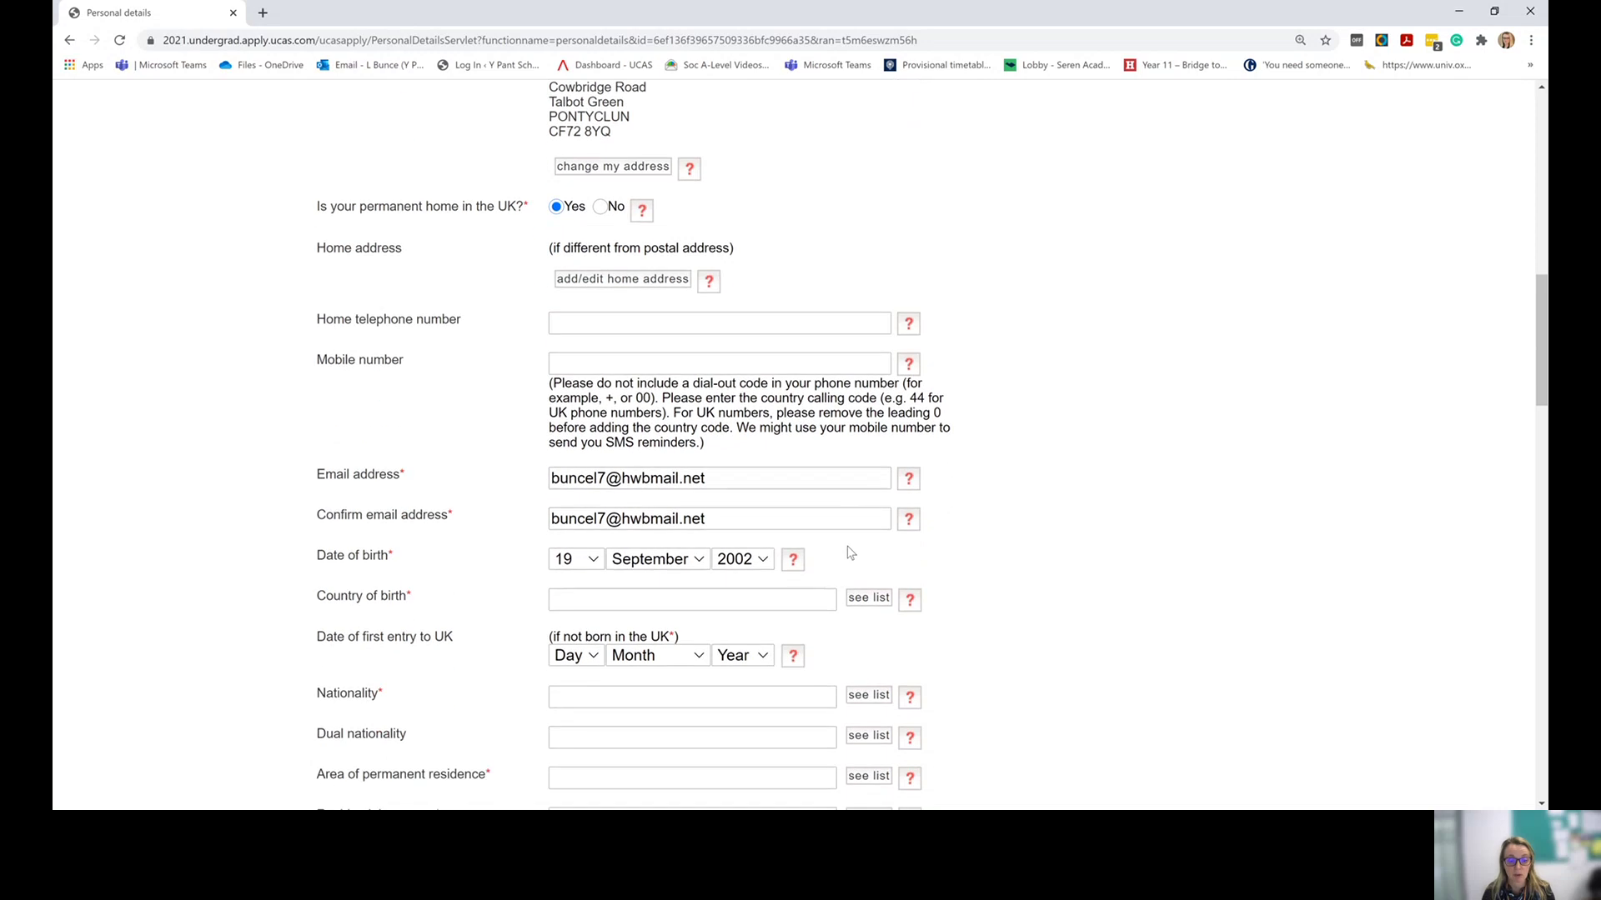
scroll(850, 552, "down", 2)
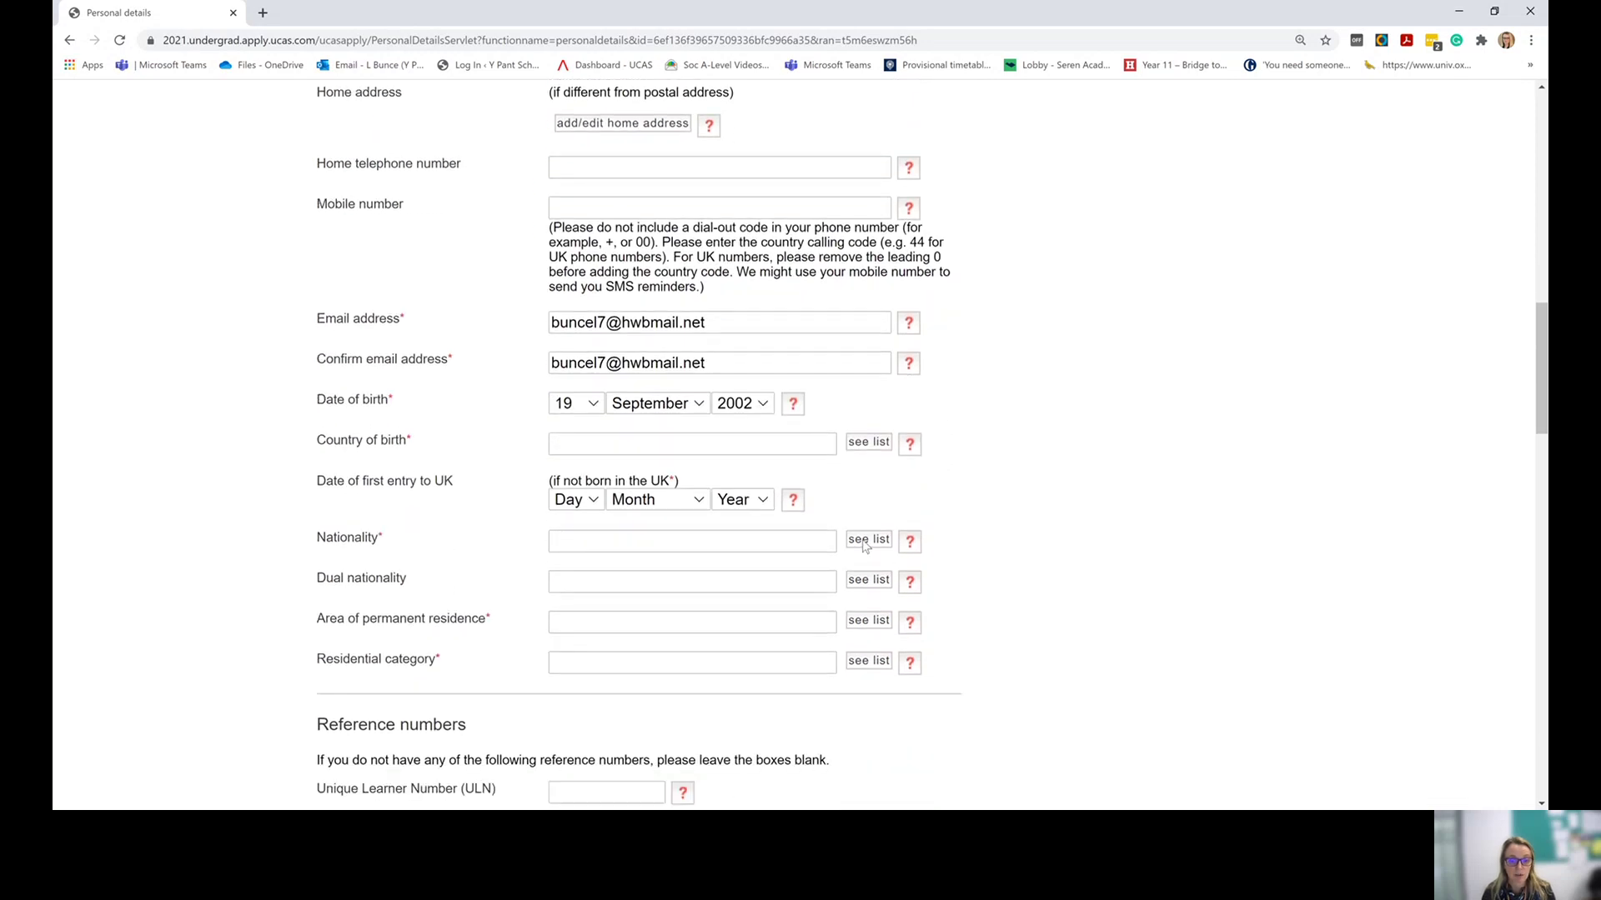
scroll(871, 505, "down", 2)
left_click(608, 643)
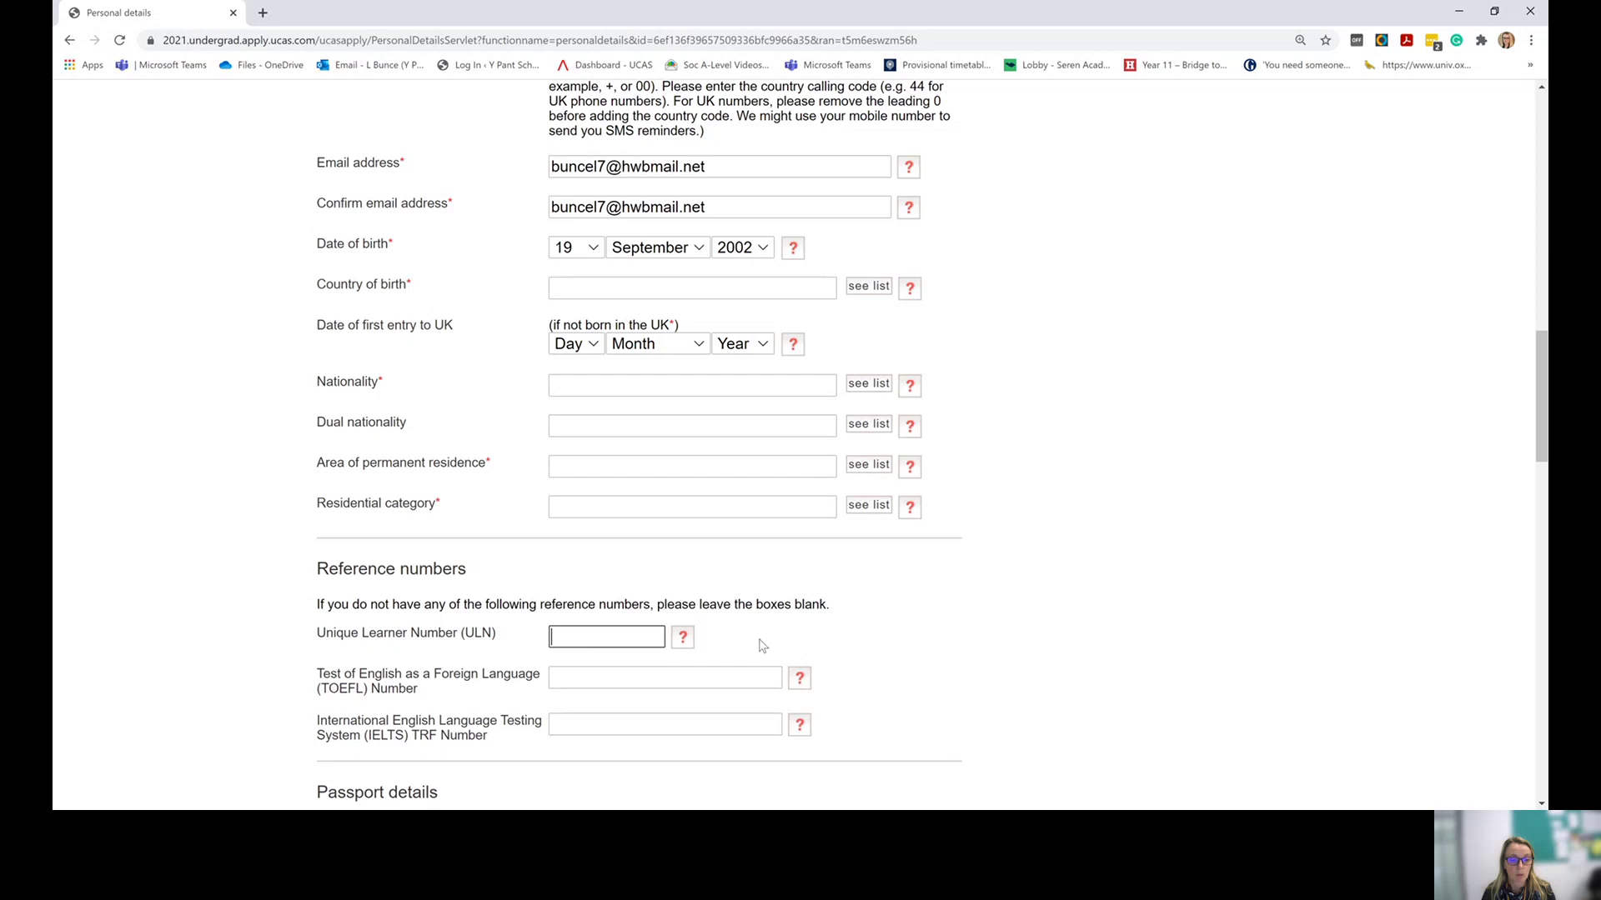
- Scroll down the Personal details form to the Student support section
scroll(1038, 601, "down", 2)
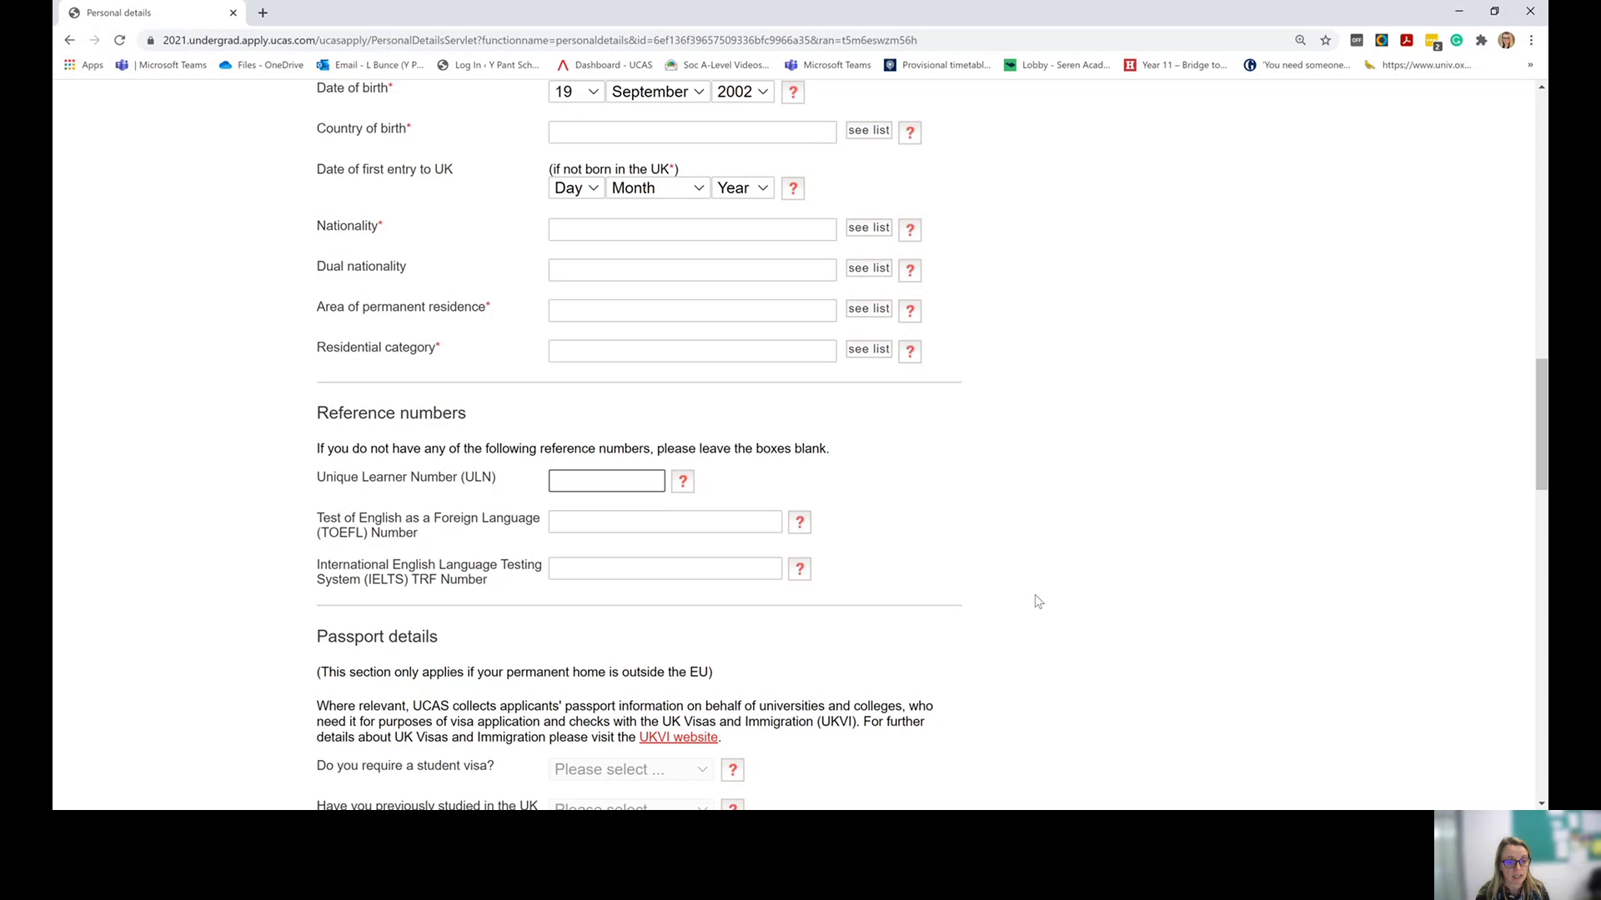
scroll(780, 597, "down", 5)
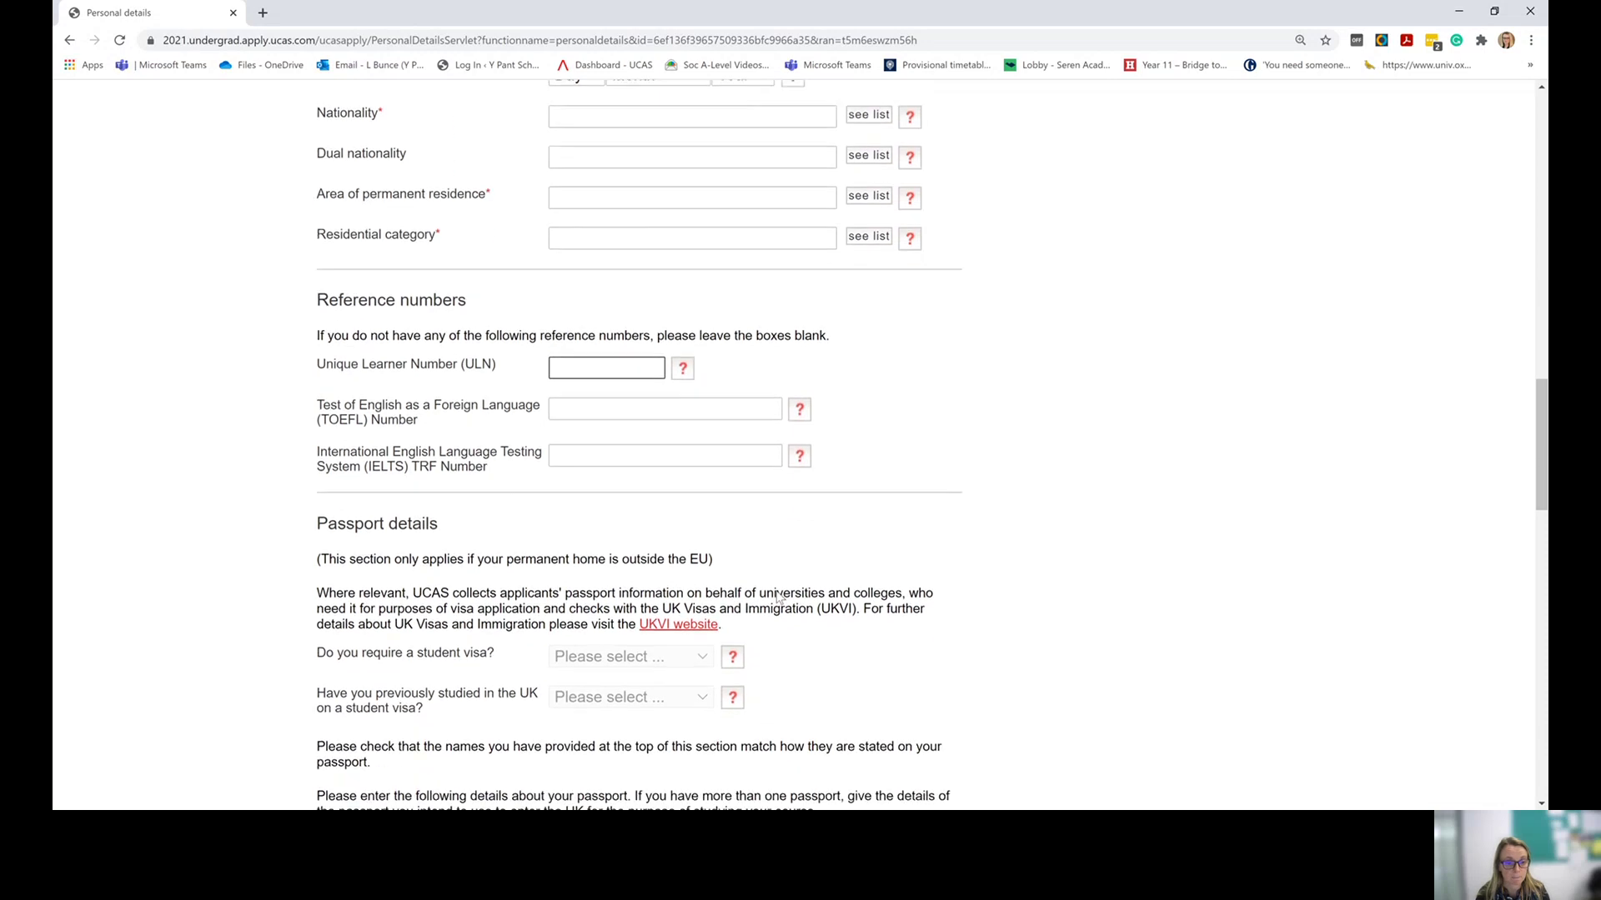
scroll(779, 597, "down", 6)
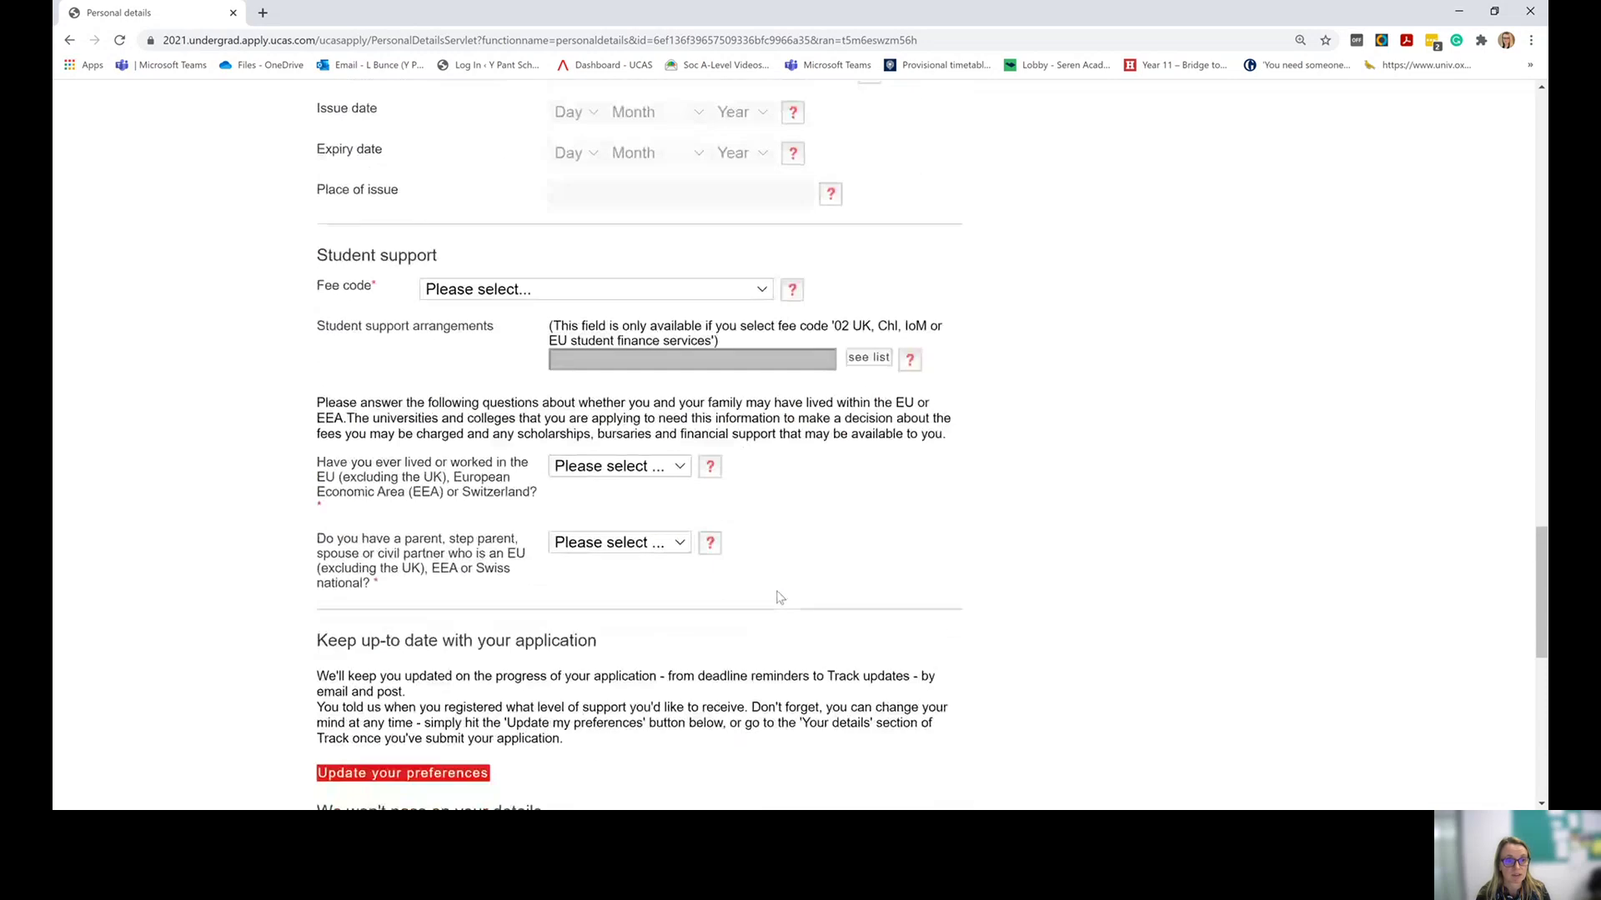
scroll(779, 597, "down", 1)
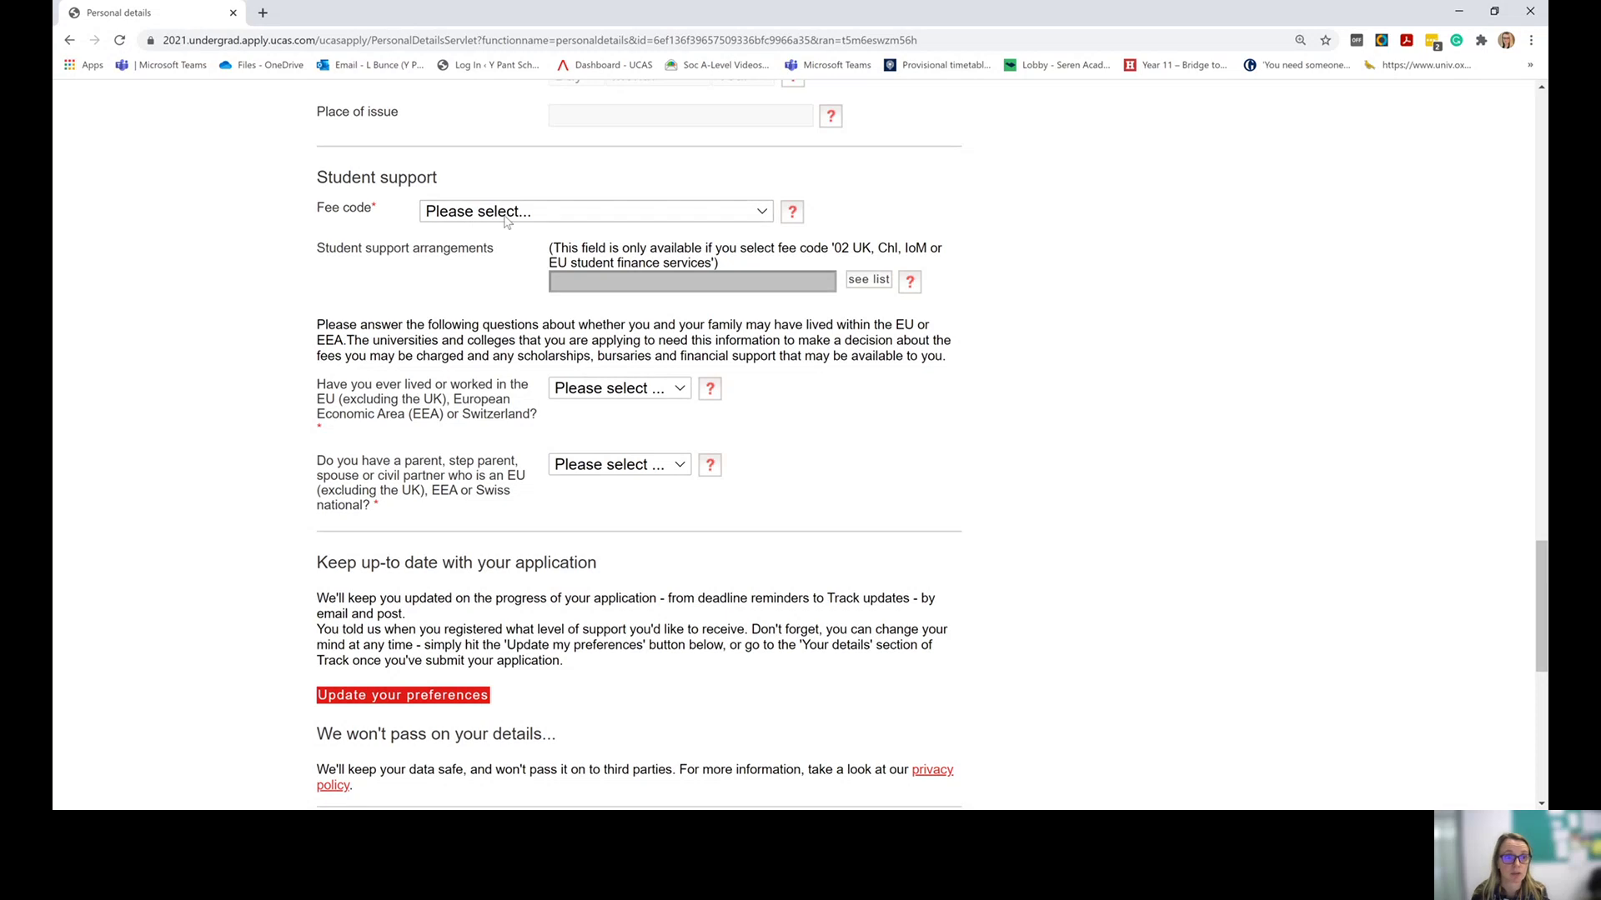
- Choose fee code 02 UK student finance services and open the support arrangements list
left_click(511, 279)
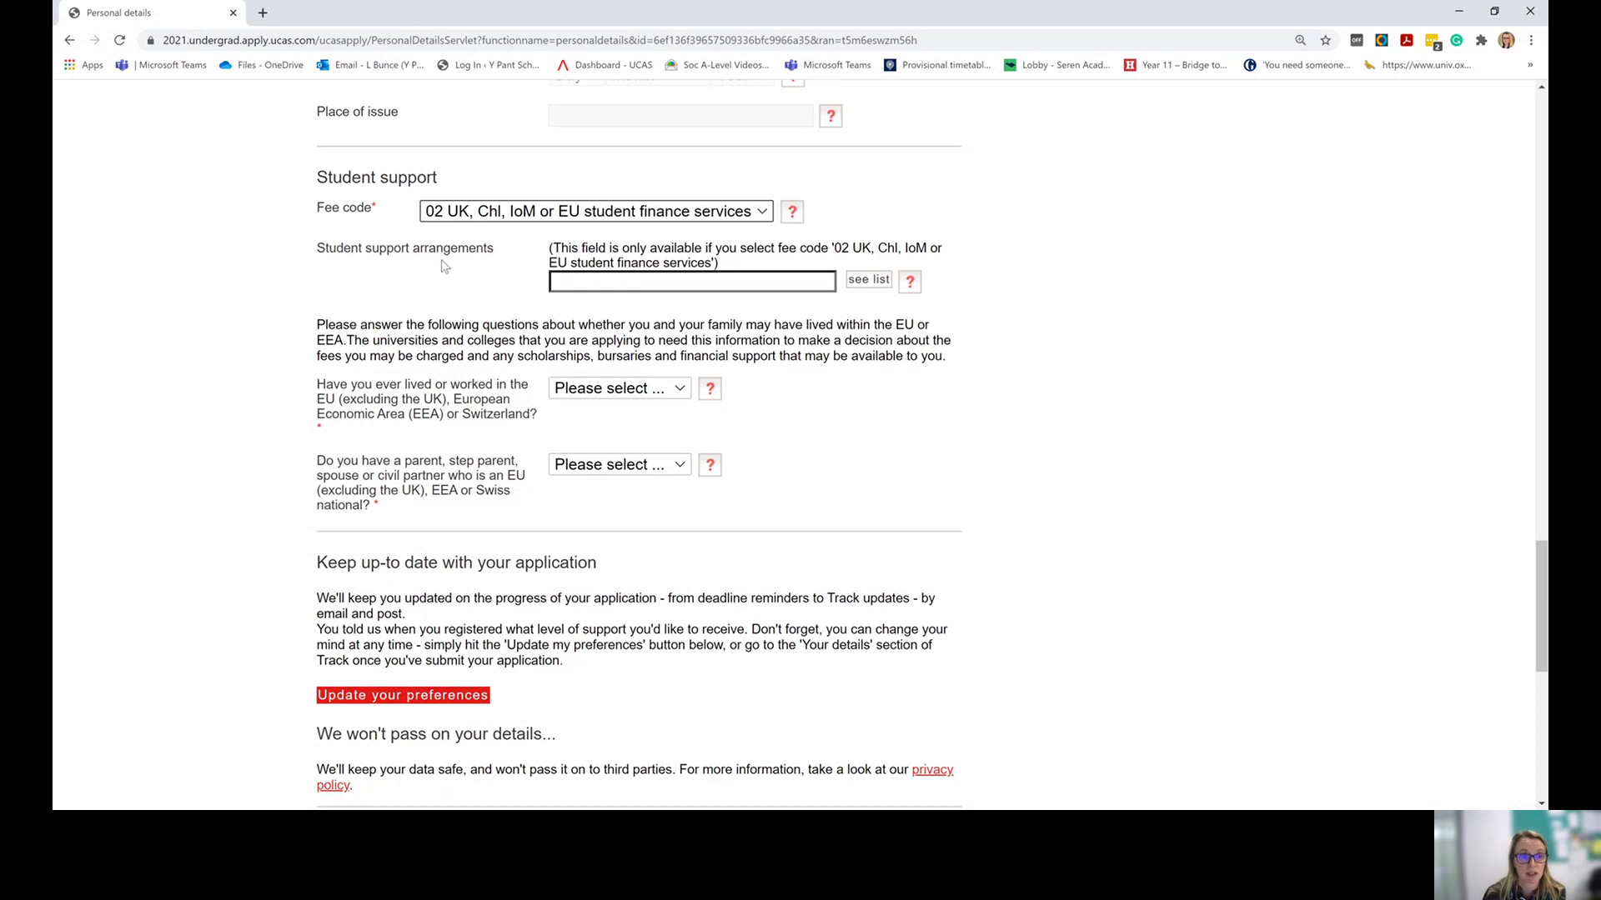
left_click(870, 282)
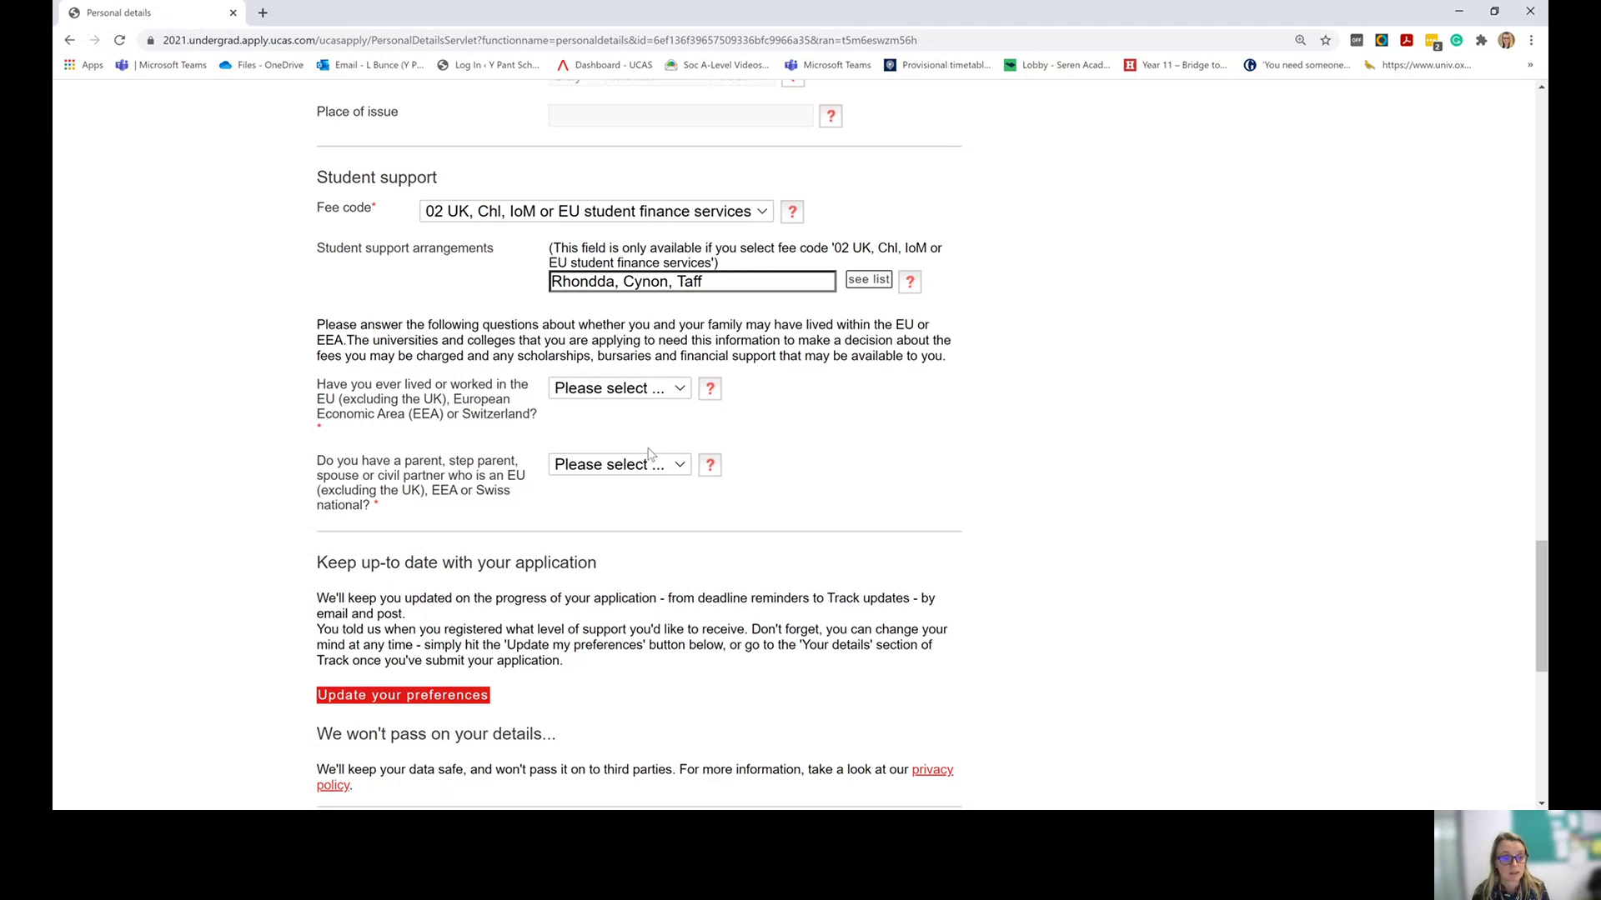
- Go through the disability and special needs fields, then save Personal details
scroll(621, 430, "down", 5)
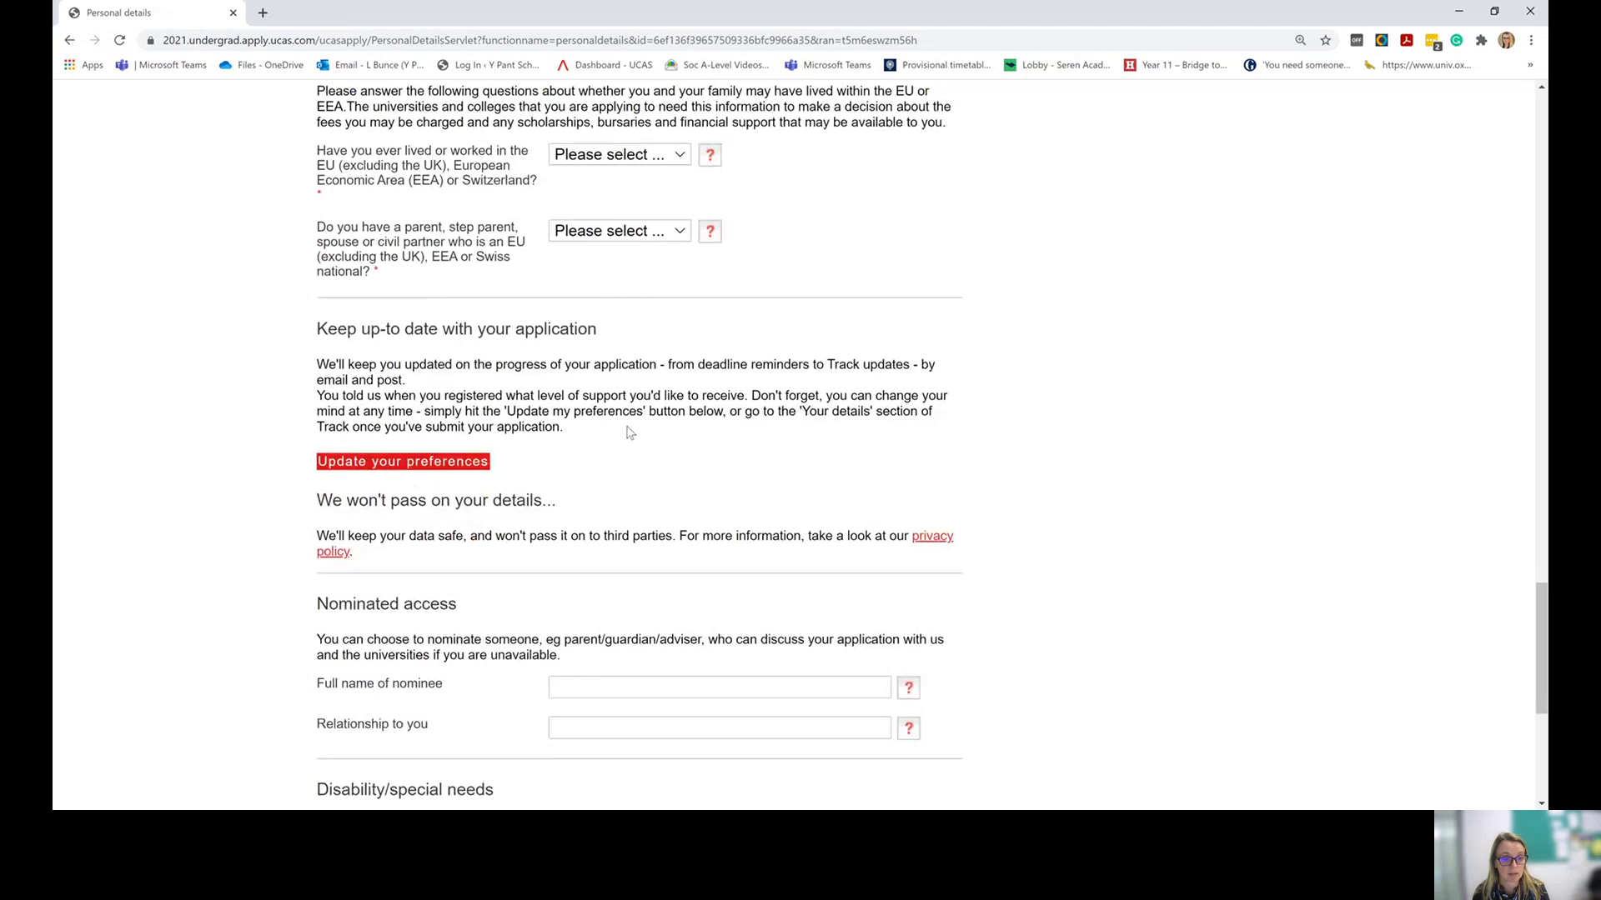
scroll(625, 431, "down", 2)
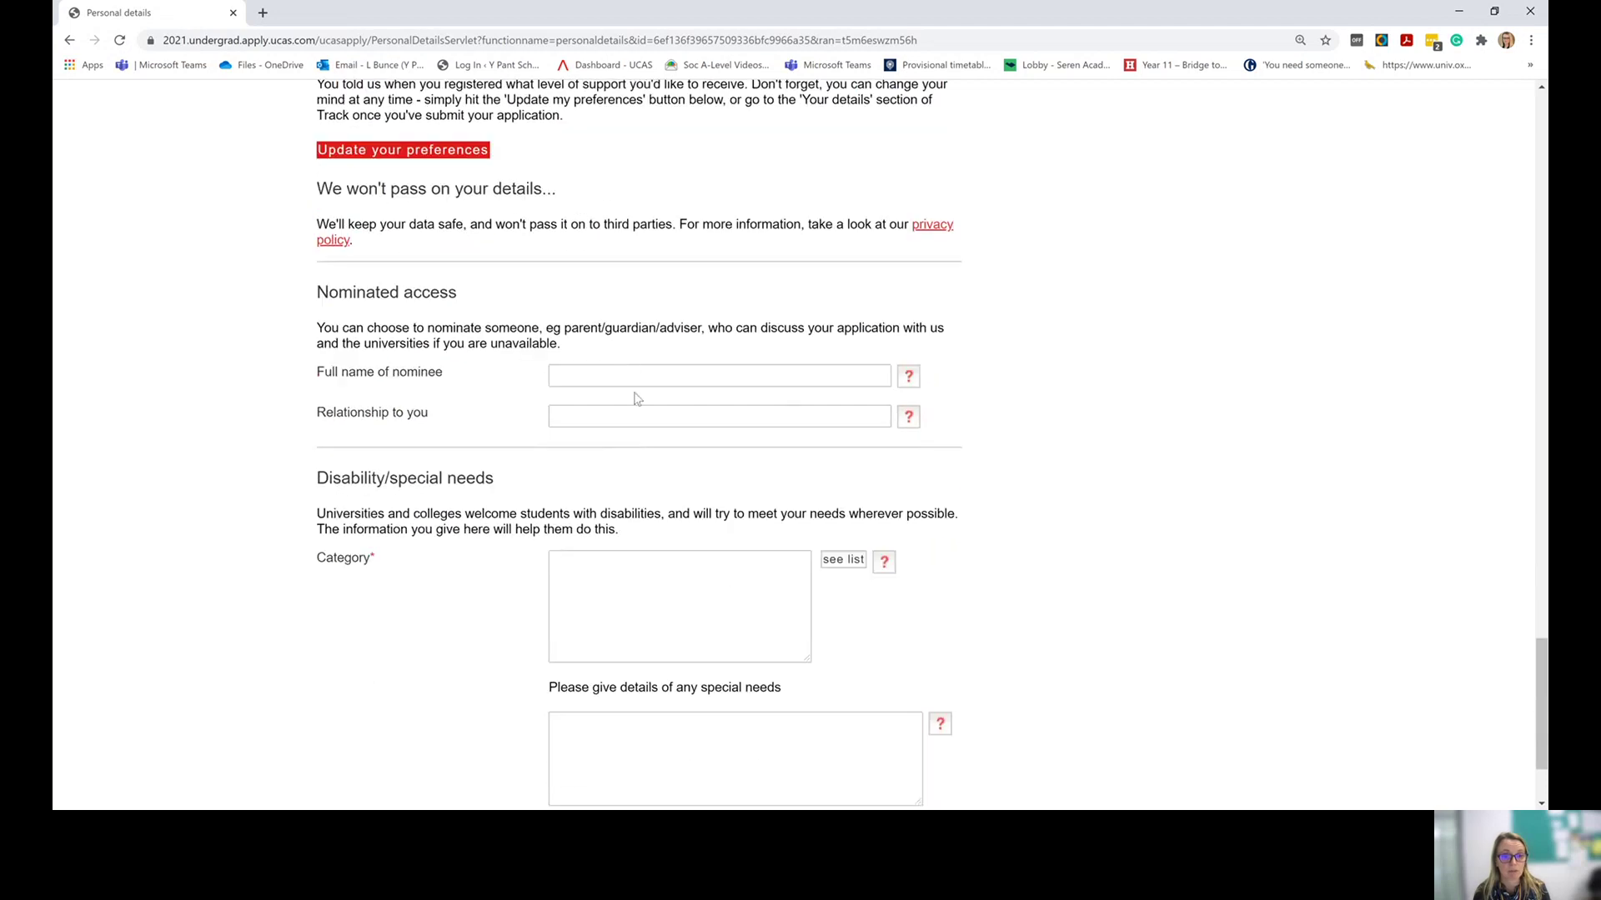
scroll(584, 448, "down", 2)
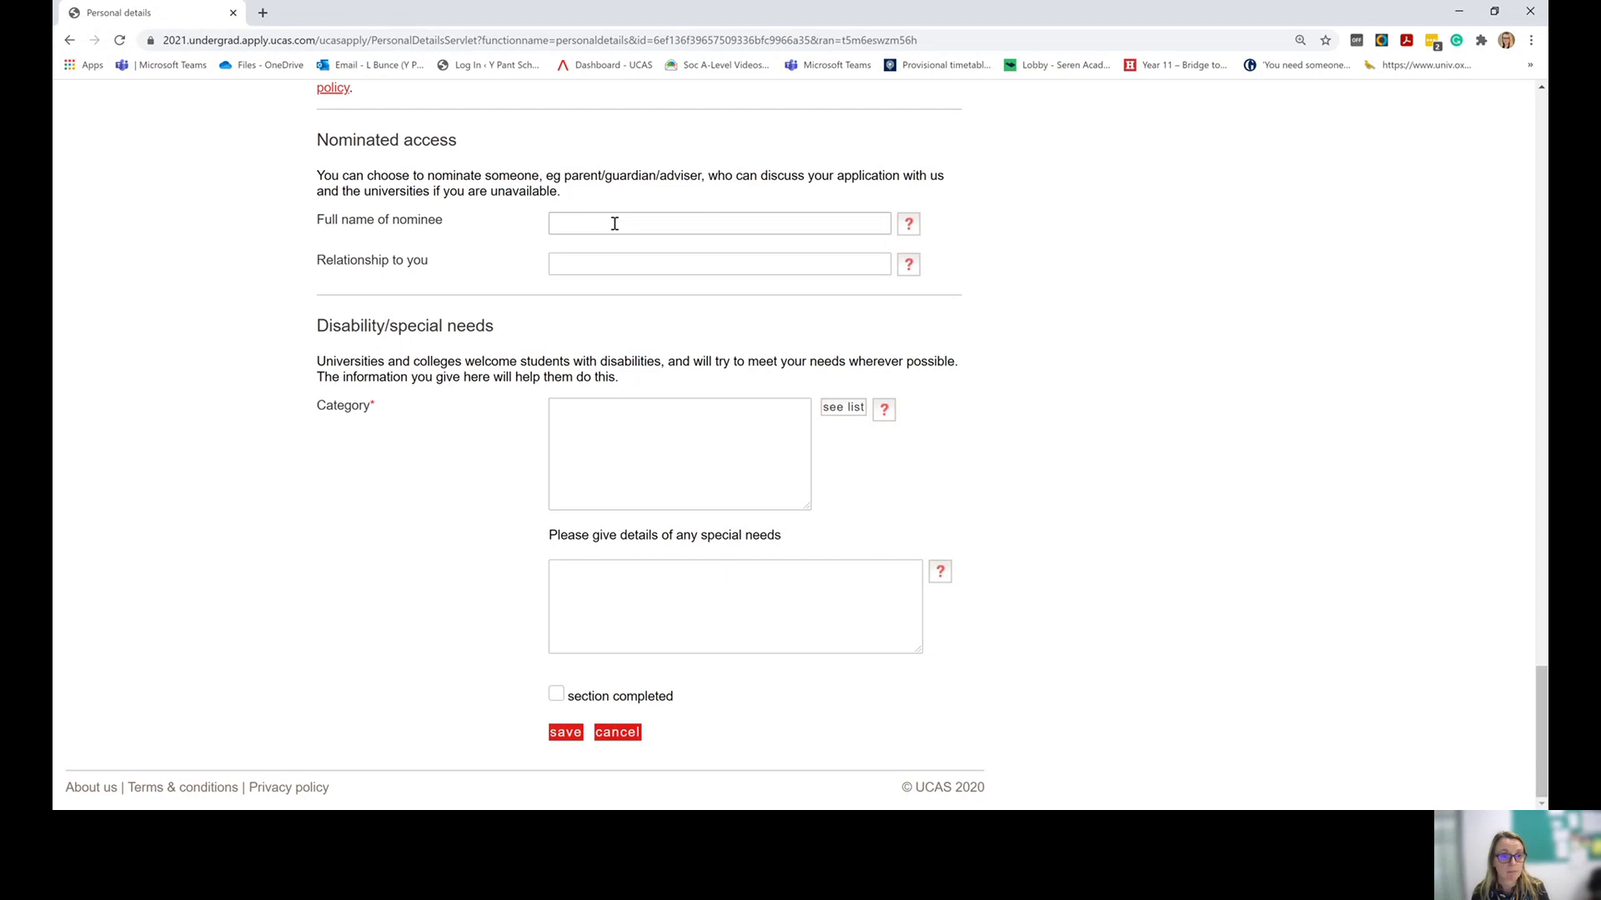
left_click(642, 459)
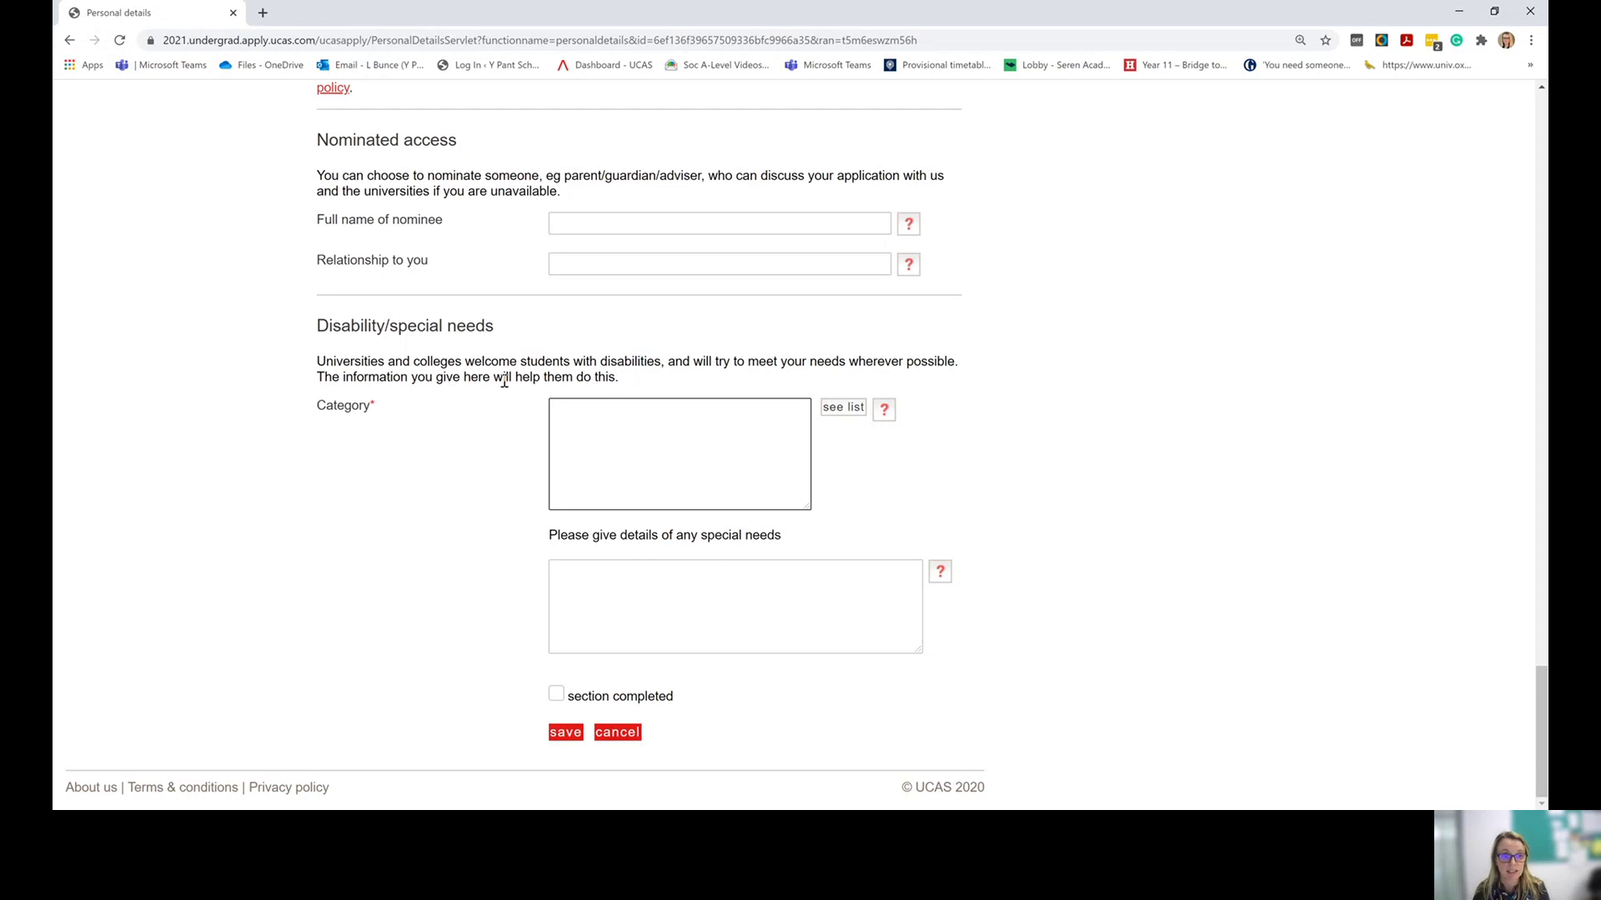
left_click(660, 579)
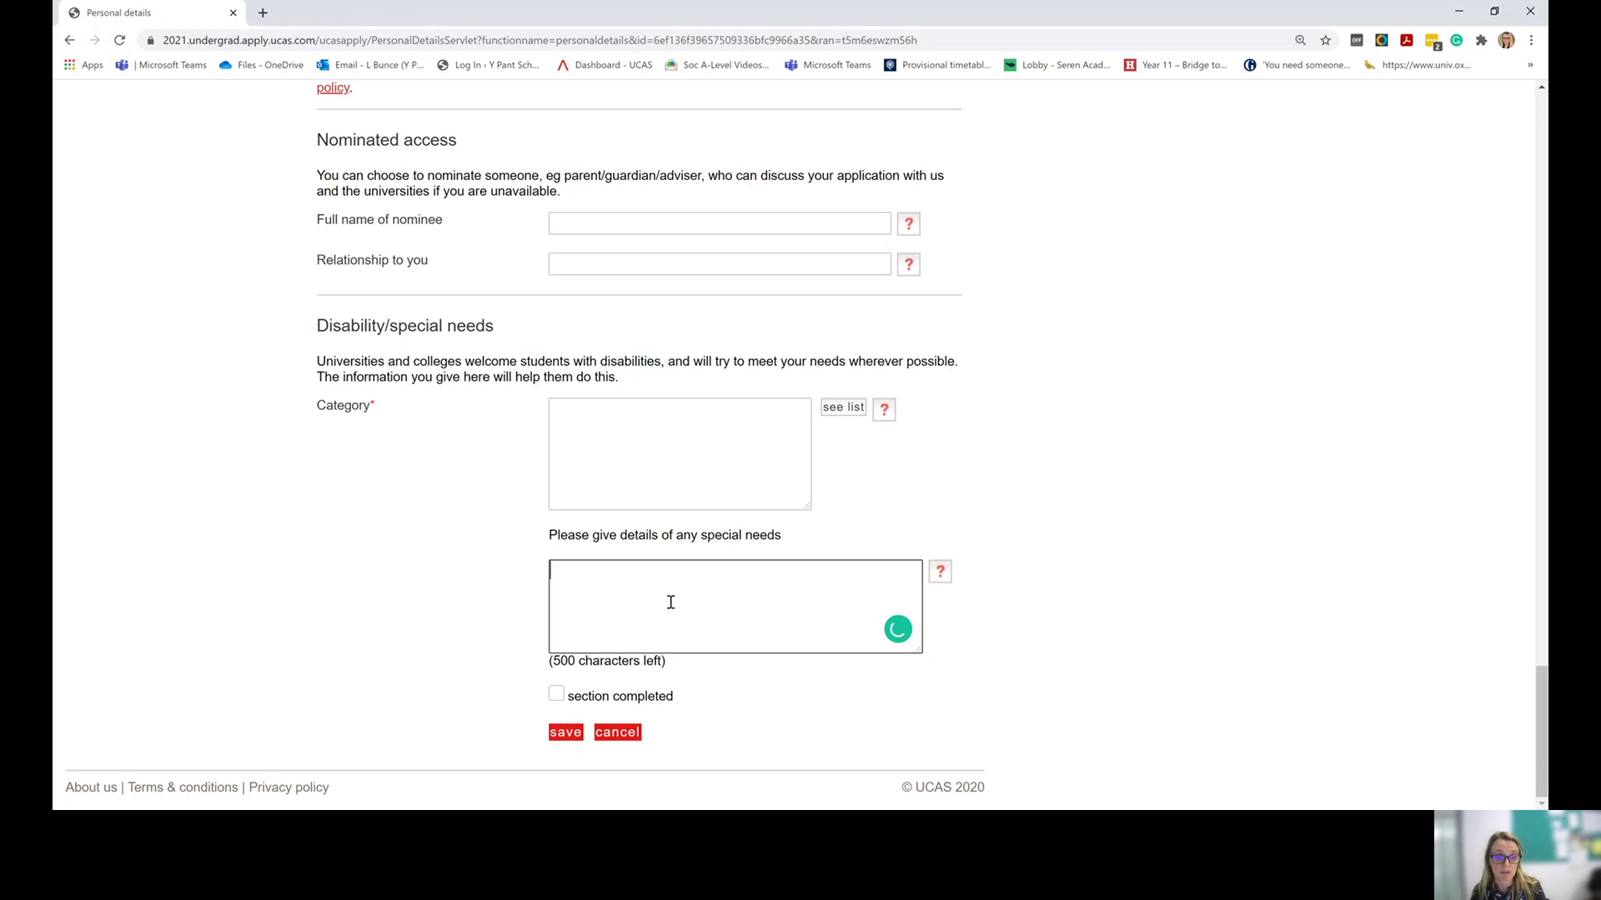
left_click(558, 735)
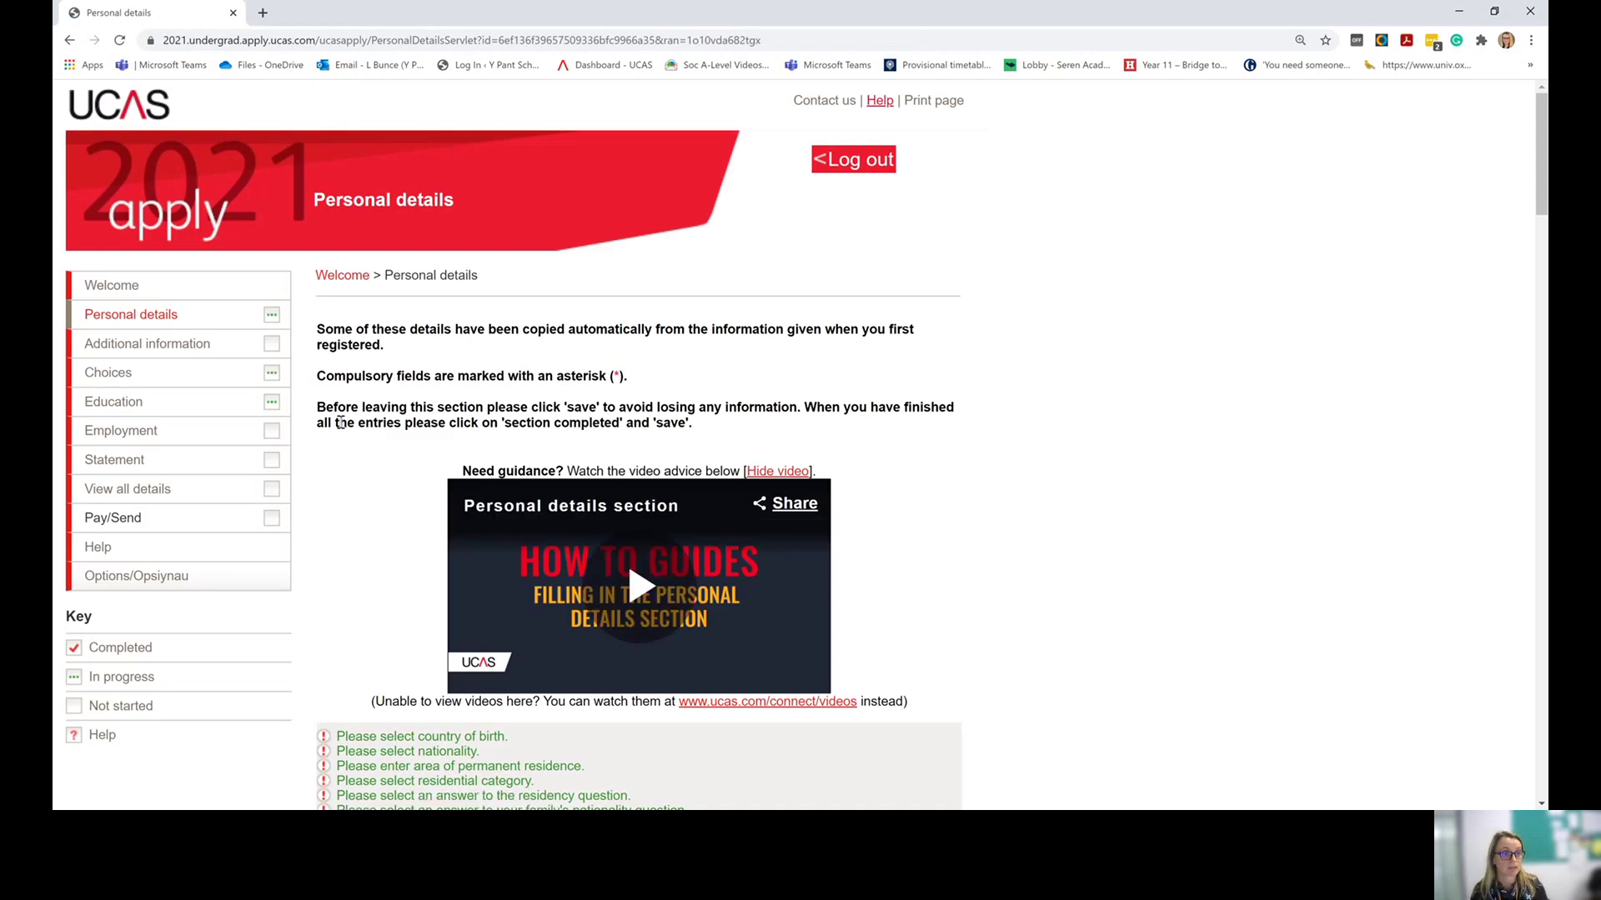
- Review the Cardiff University Biological Sciences choice under Choices, then go to Education
left_click(135, 376)
scroll(556, 404, "down", 4)
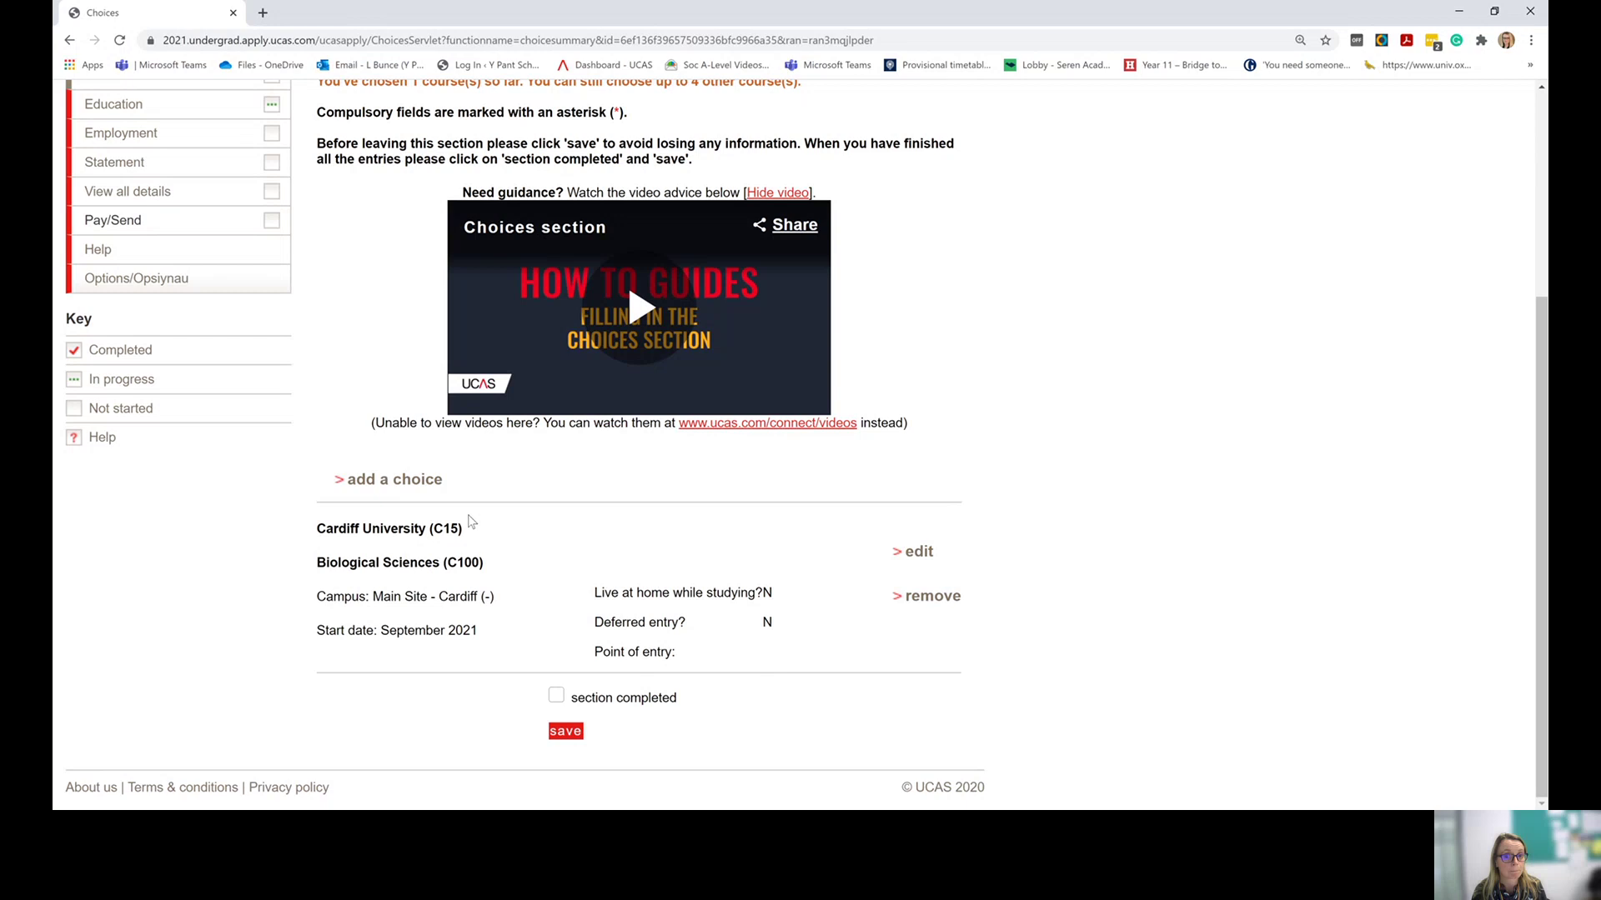
scroll(778, 627, "up", 2)
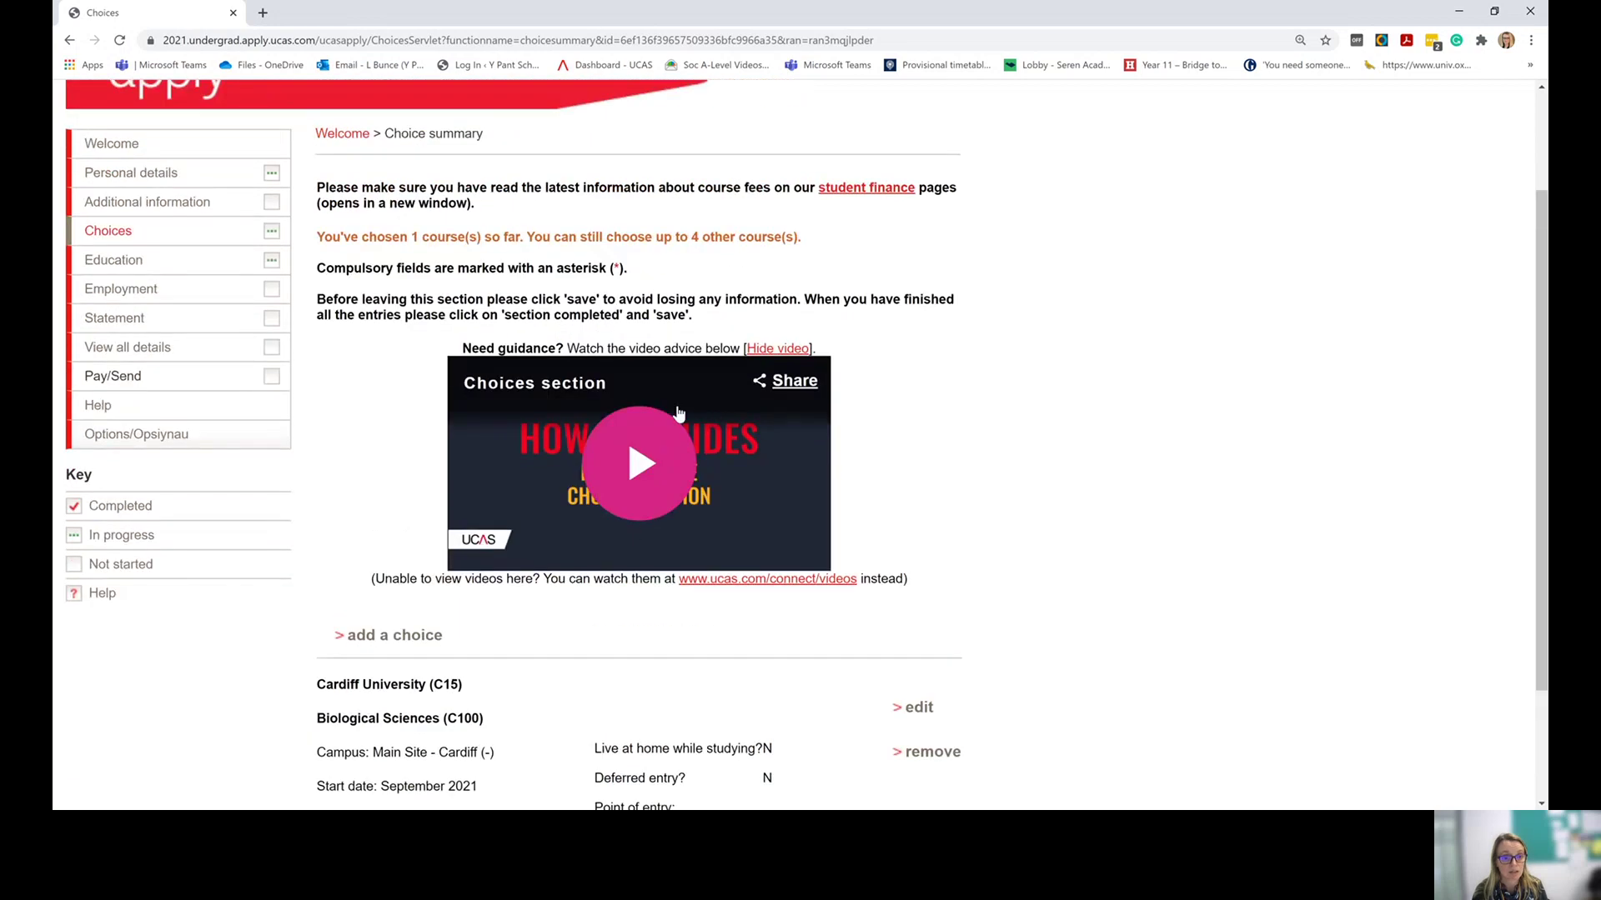
left_click(113, 259)
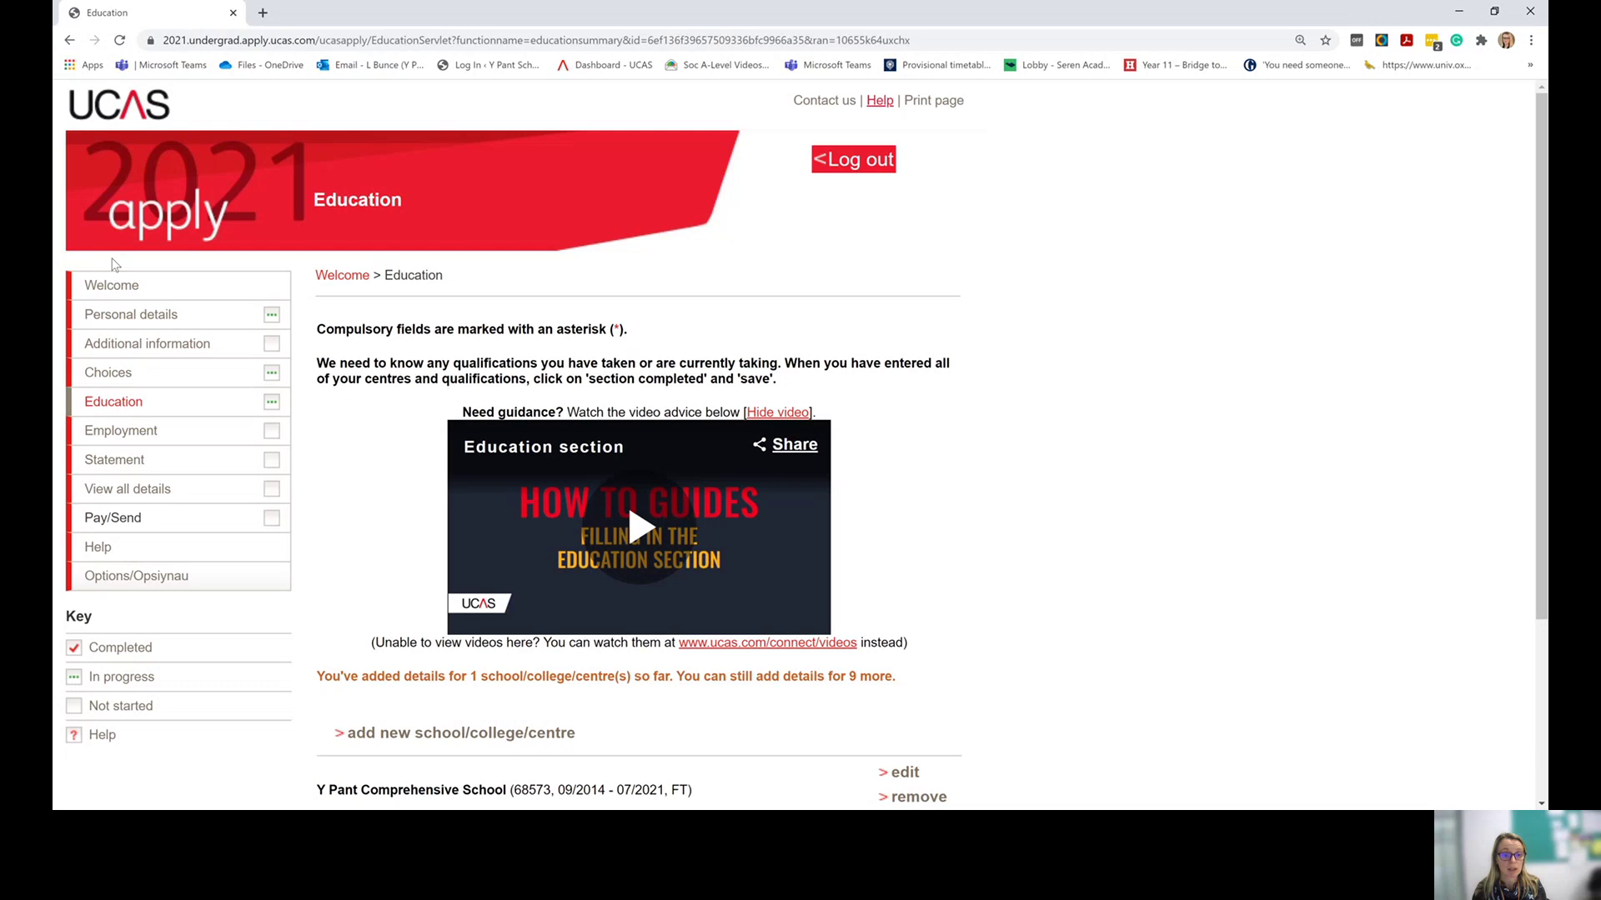
- Edit the Y Pant Comprehensive School entry, read its date warnings, and save it
scroll(440, 256, "down", 3)
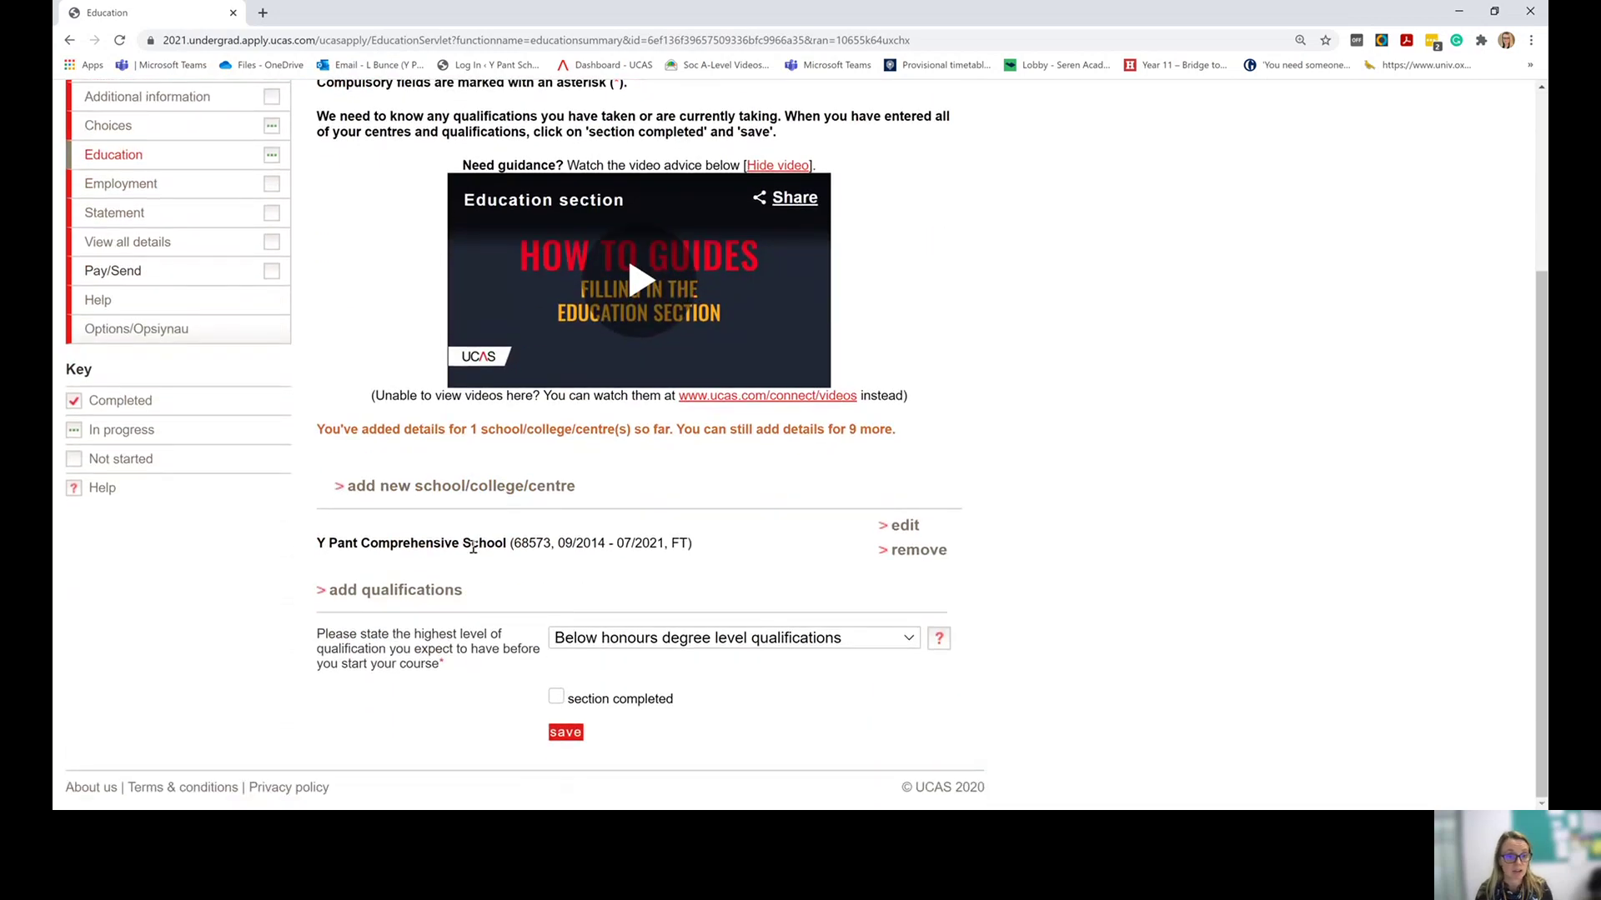
left_click(899, 536)
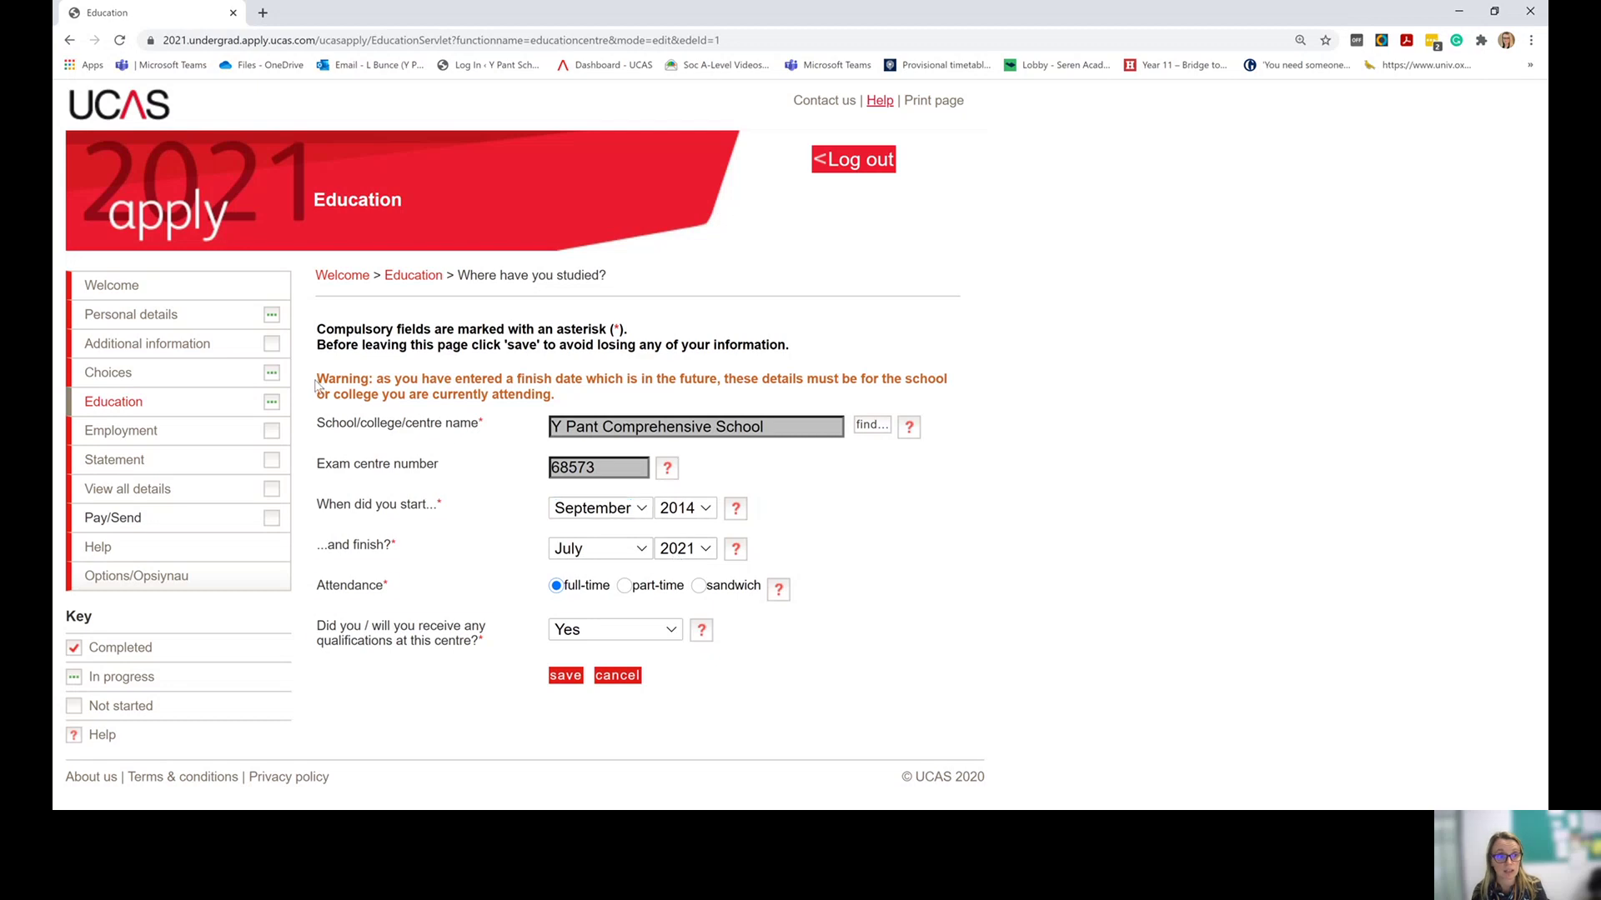
left_click_drag(320, 388, 408, 373)
left_click(549, 395)
left_click_drag(567, 398, 319, 384)
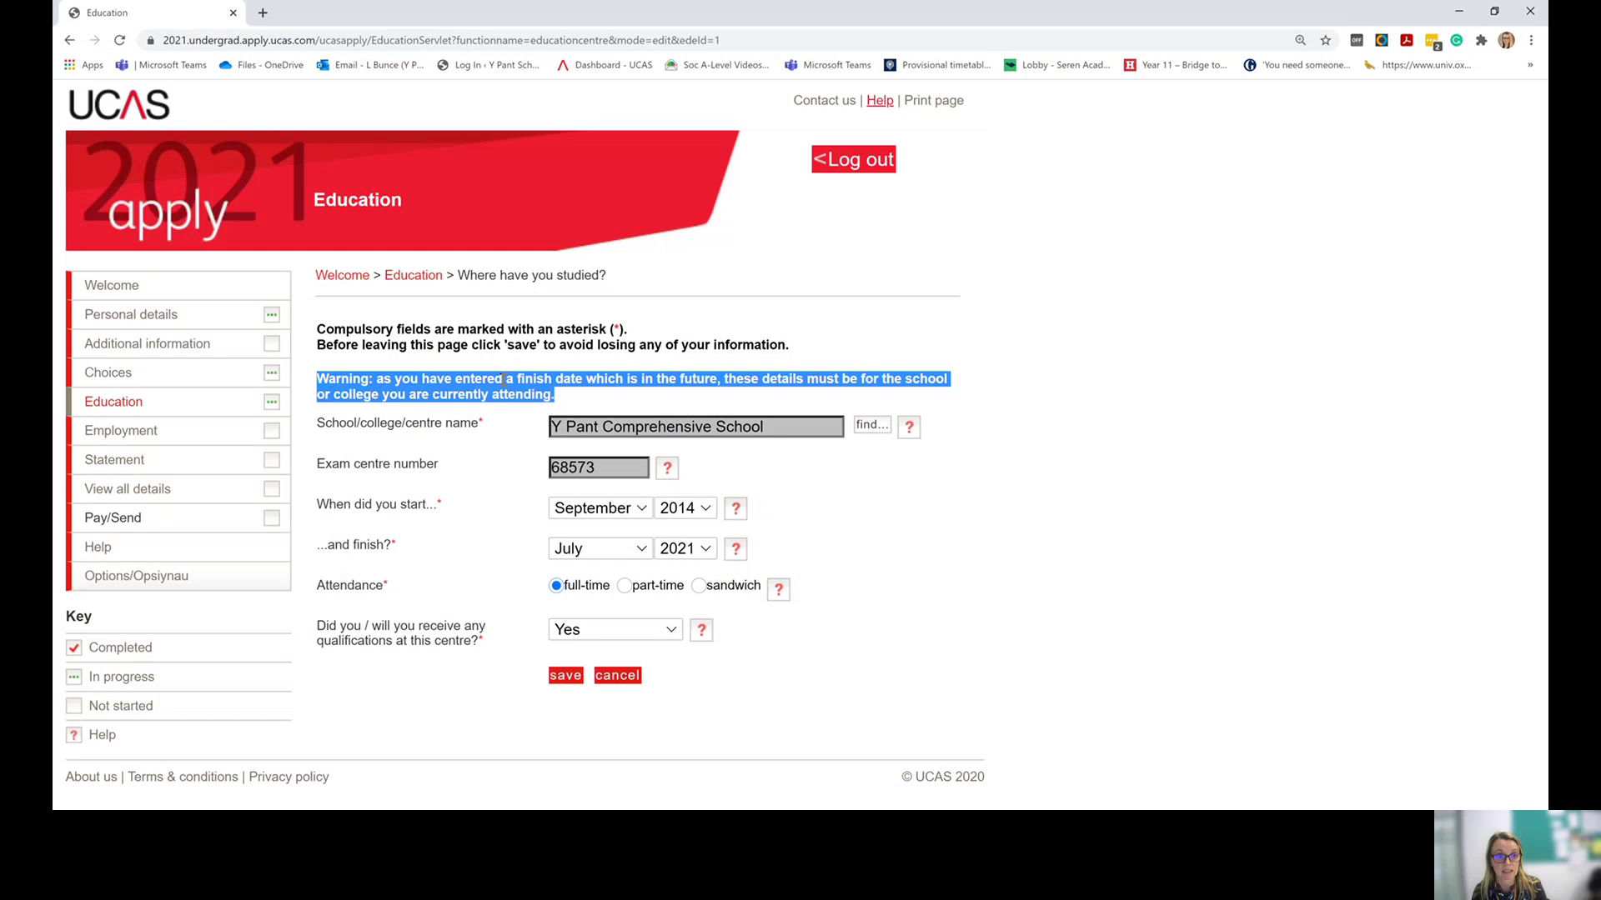
left_click(505, 379)
left_click(567, 677)
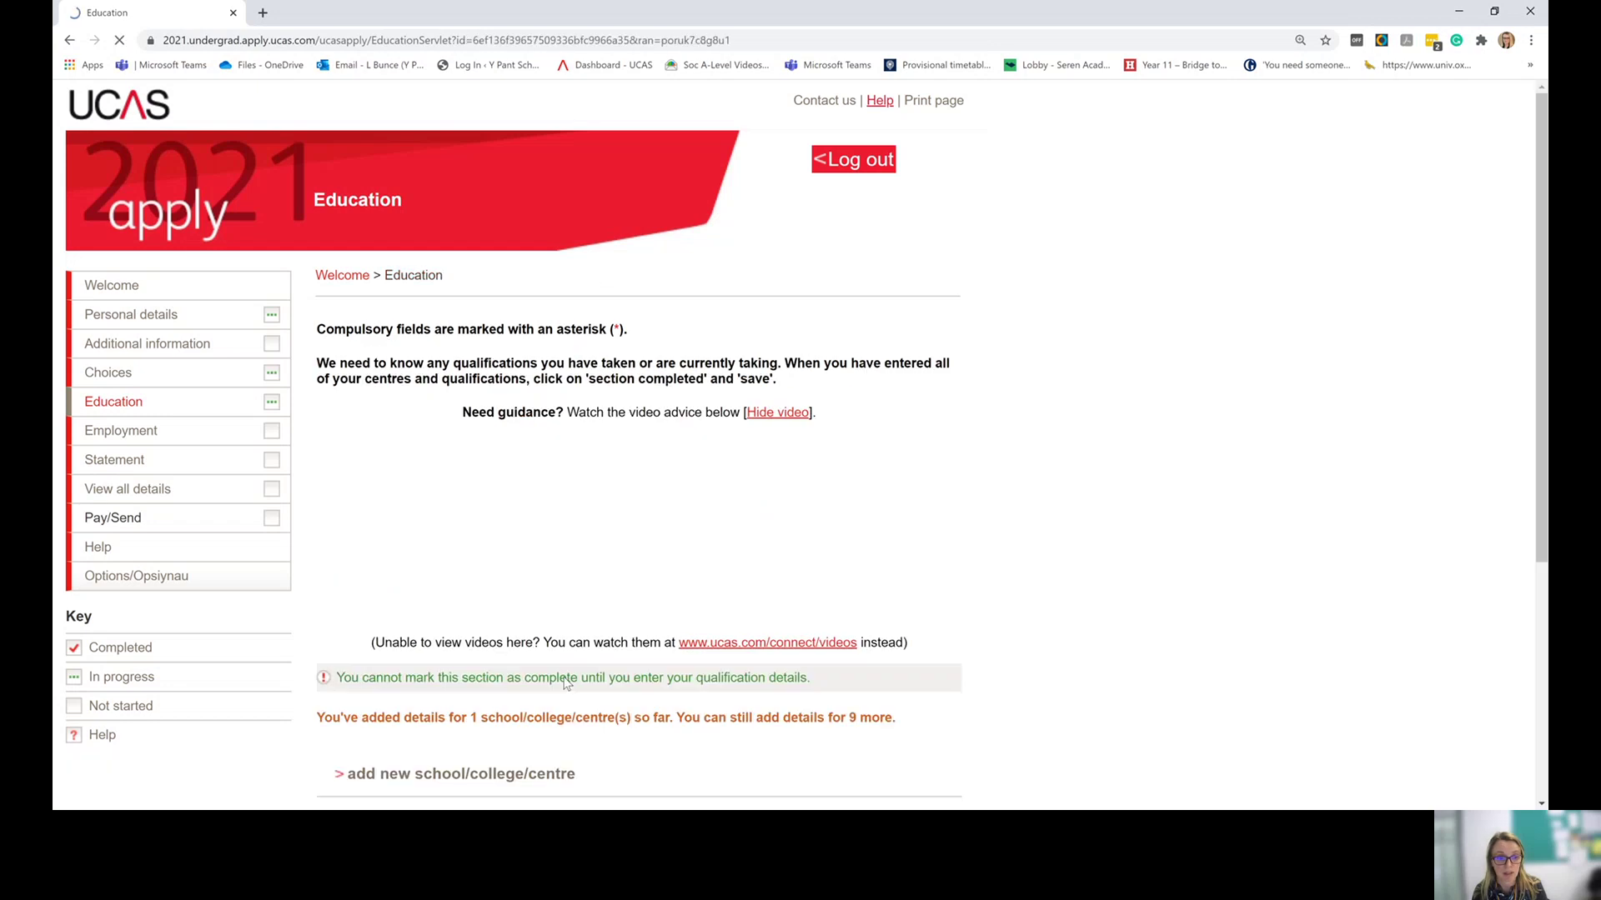
scroll(517, 634, "down", 4)
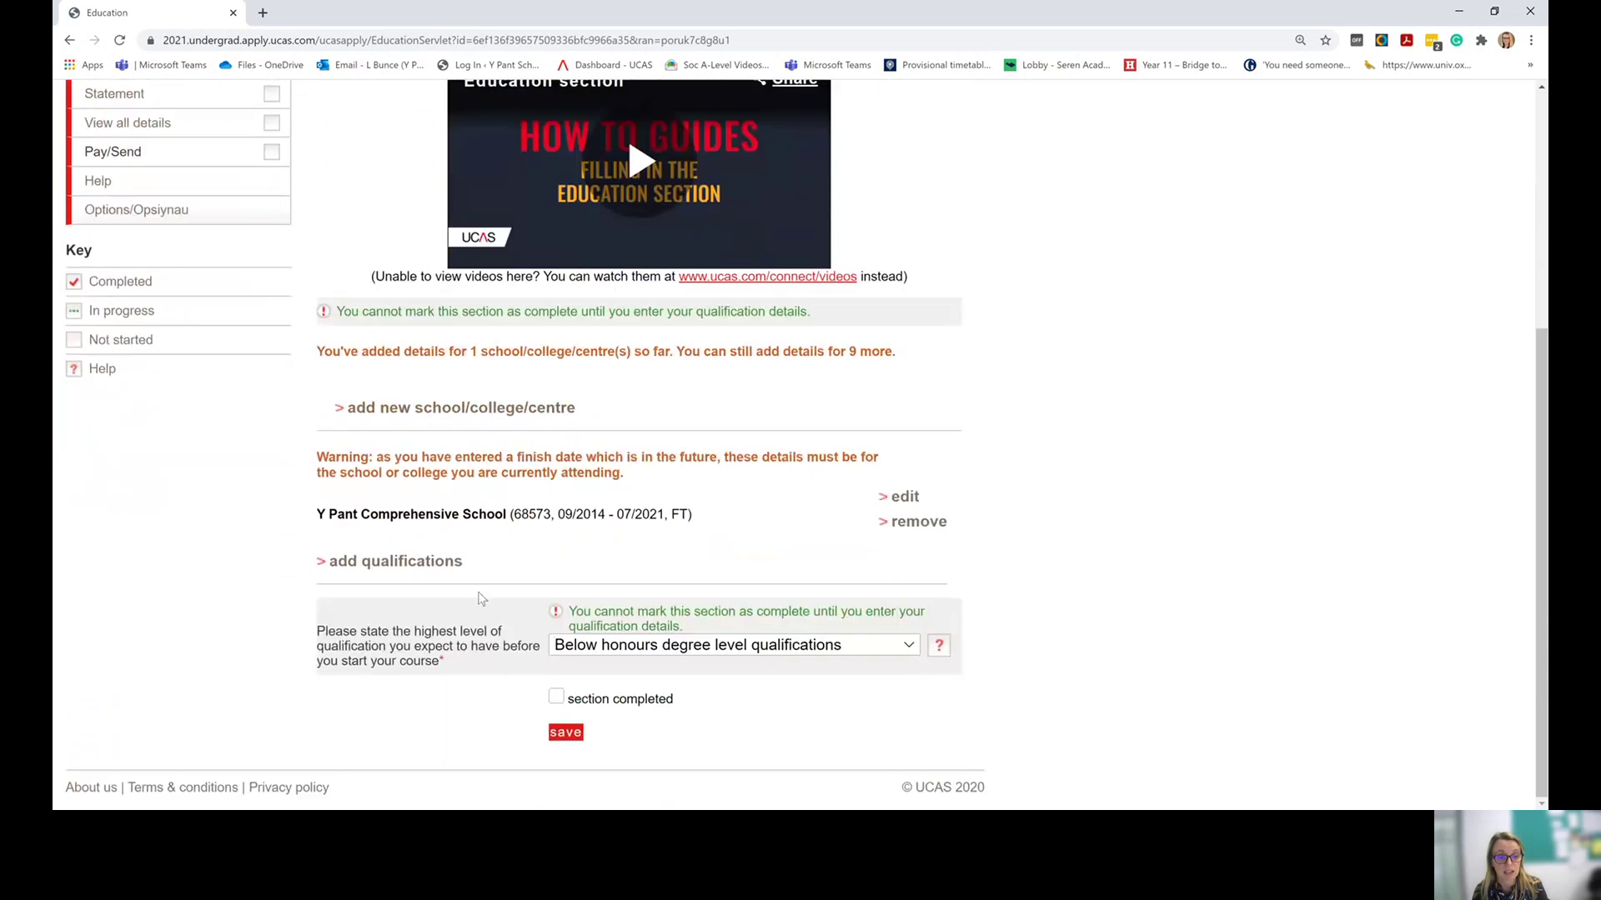
- Start a GCE Advanced Level entry for the school dated June 2021
left_click(422, 562)
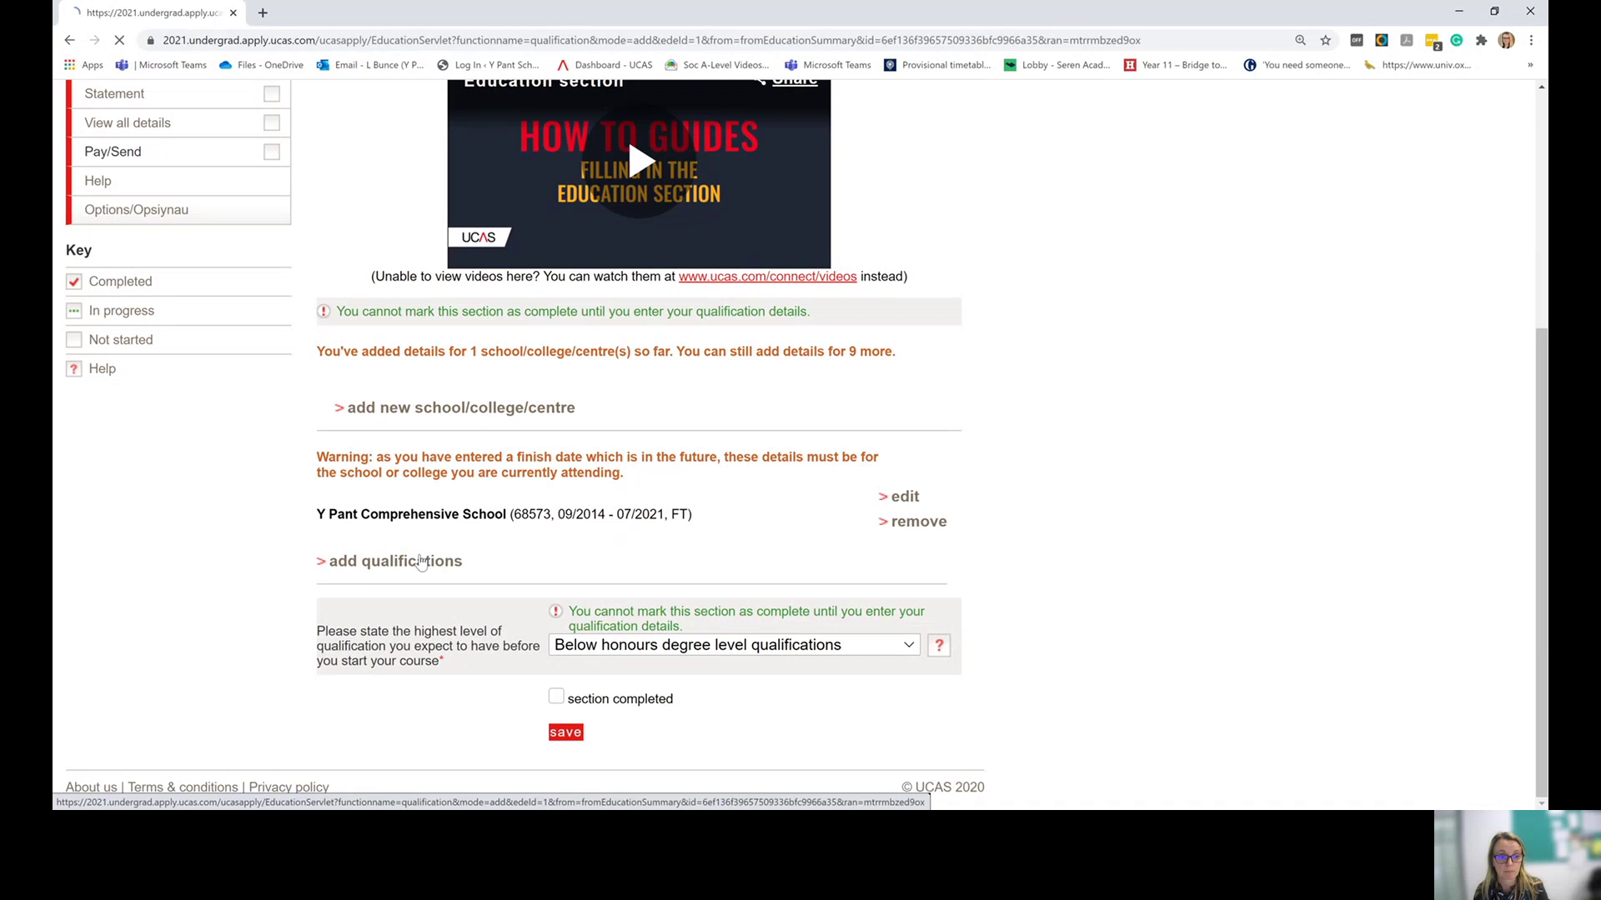
scroll(678, 472, "down", 1)
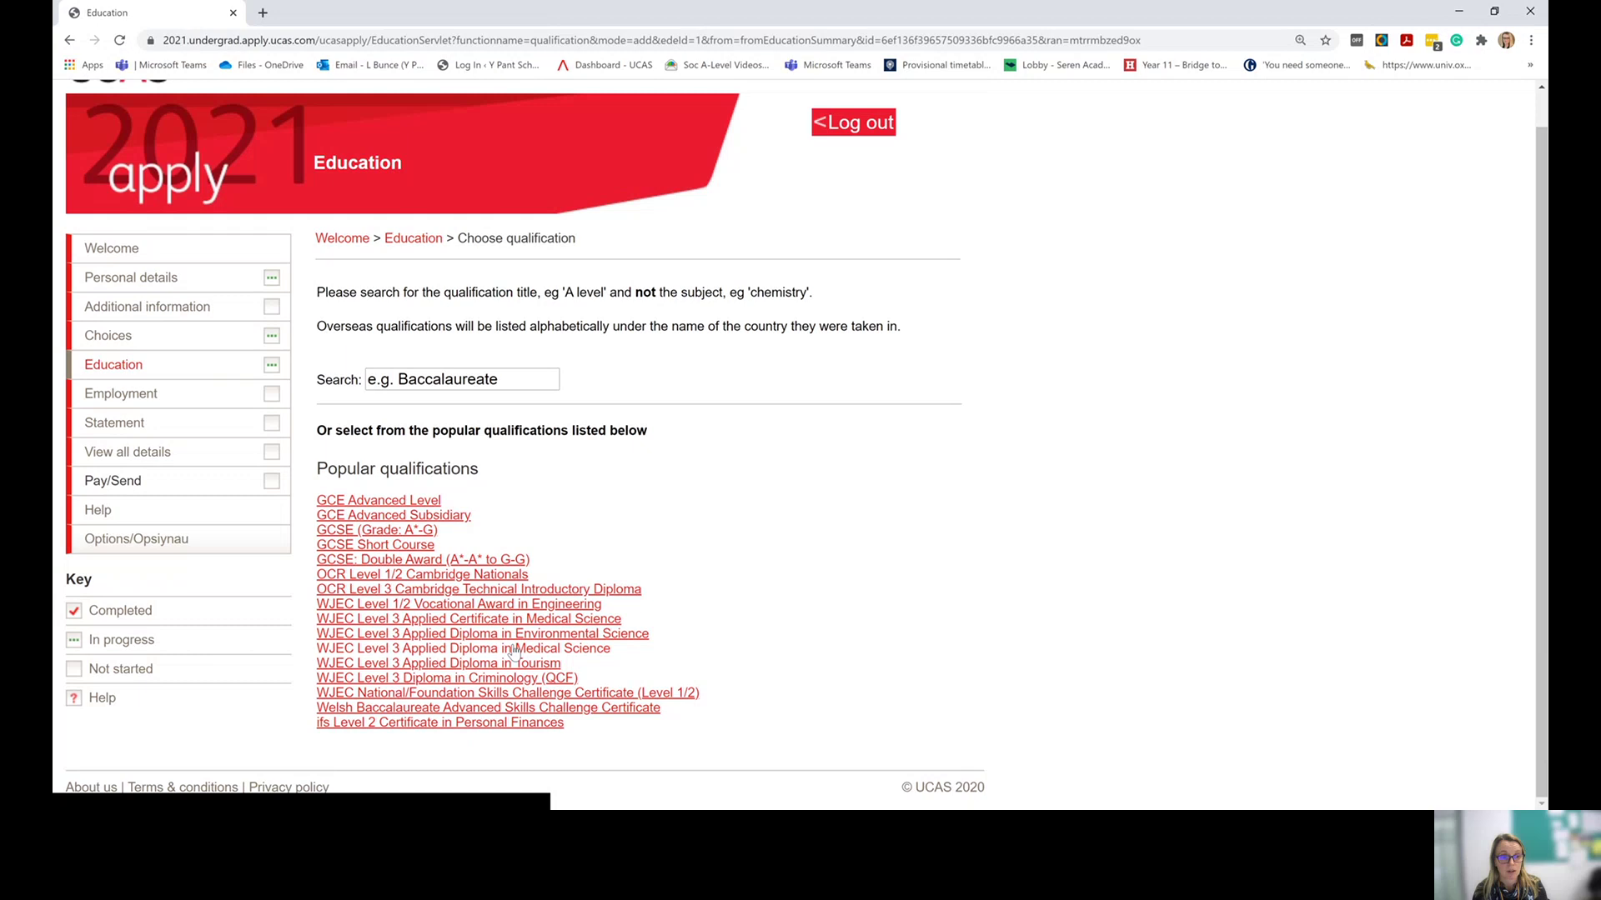
left_click(427, 502)
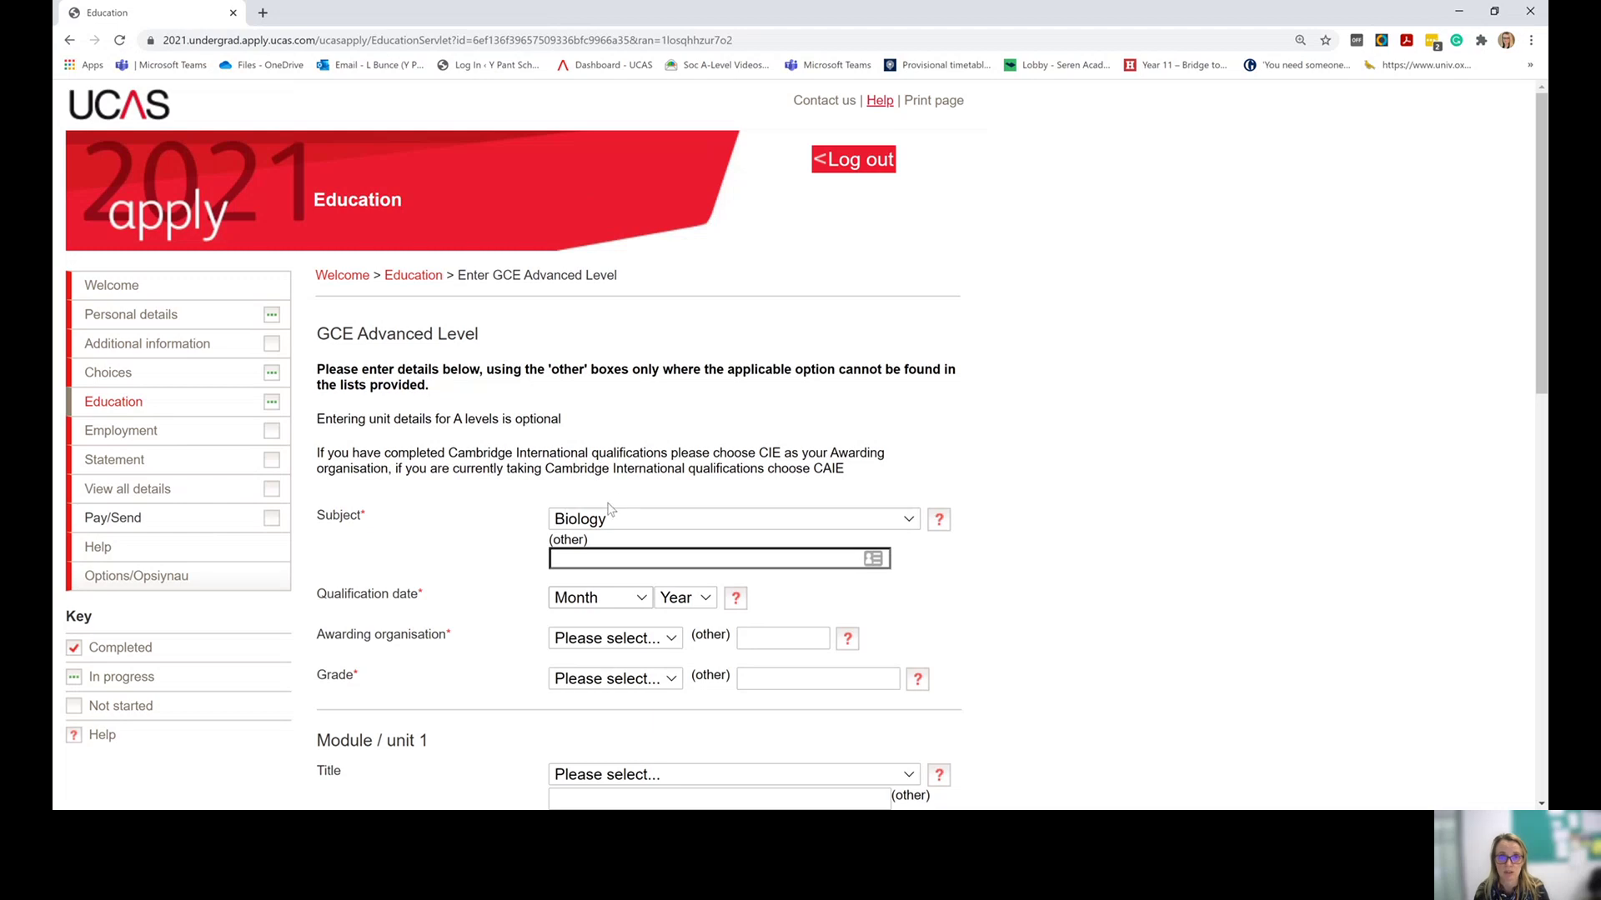
left_click(598, 465)
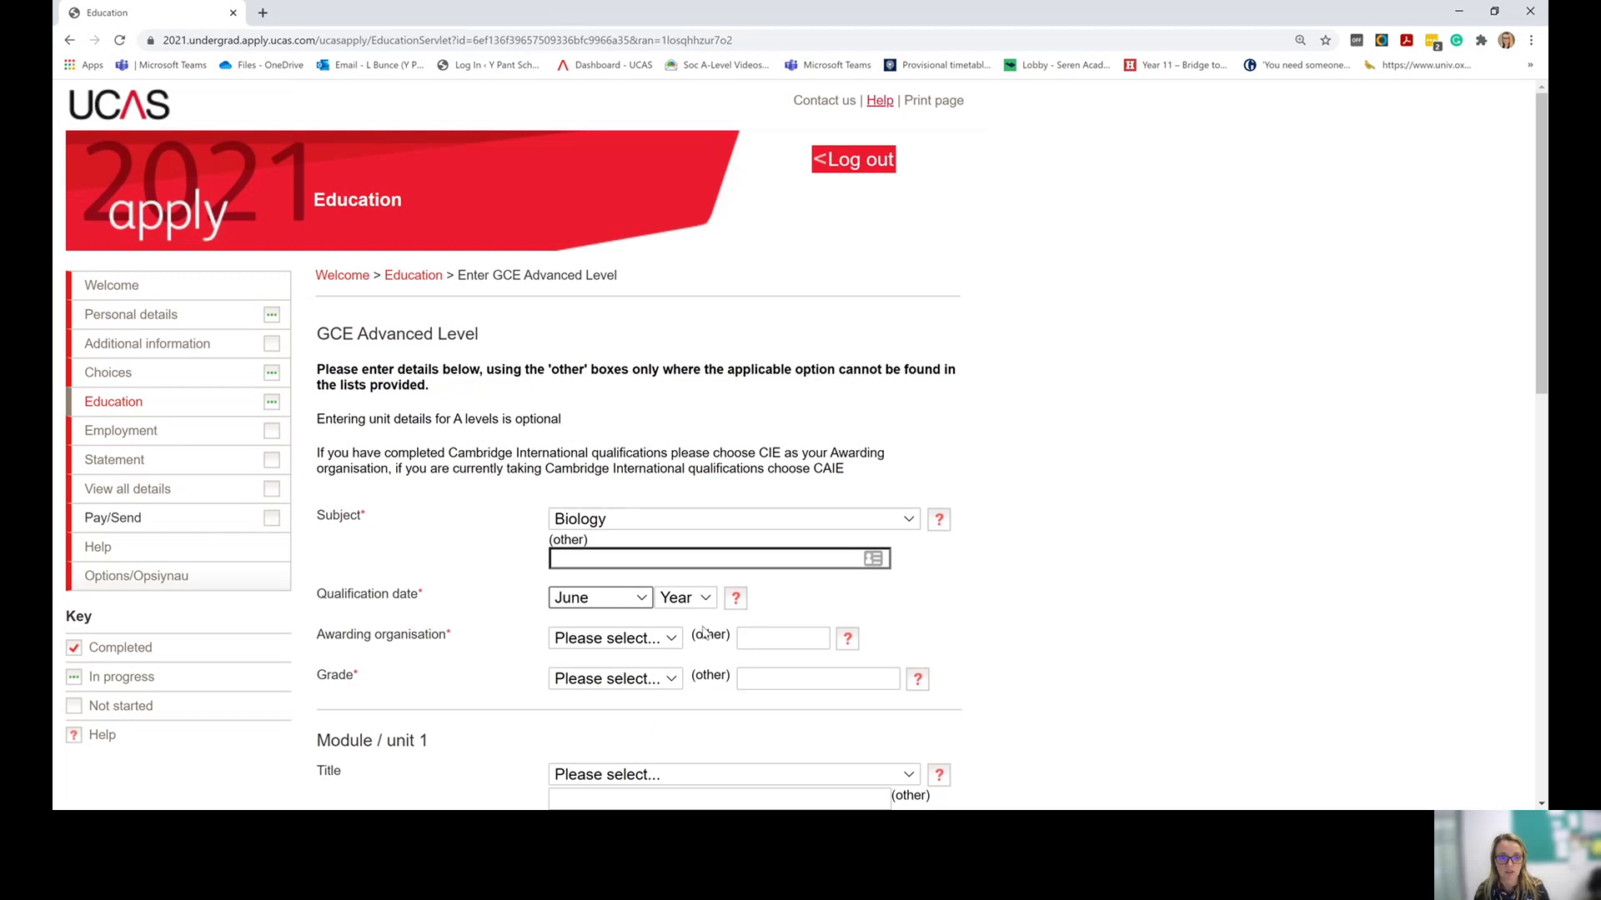
key("Tab")
key("Down")
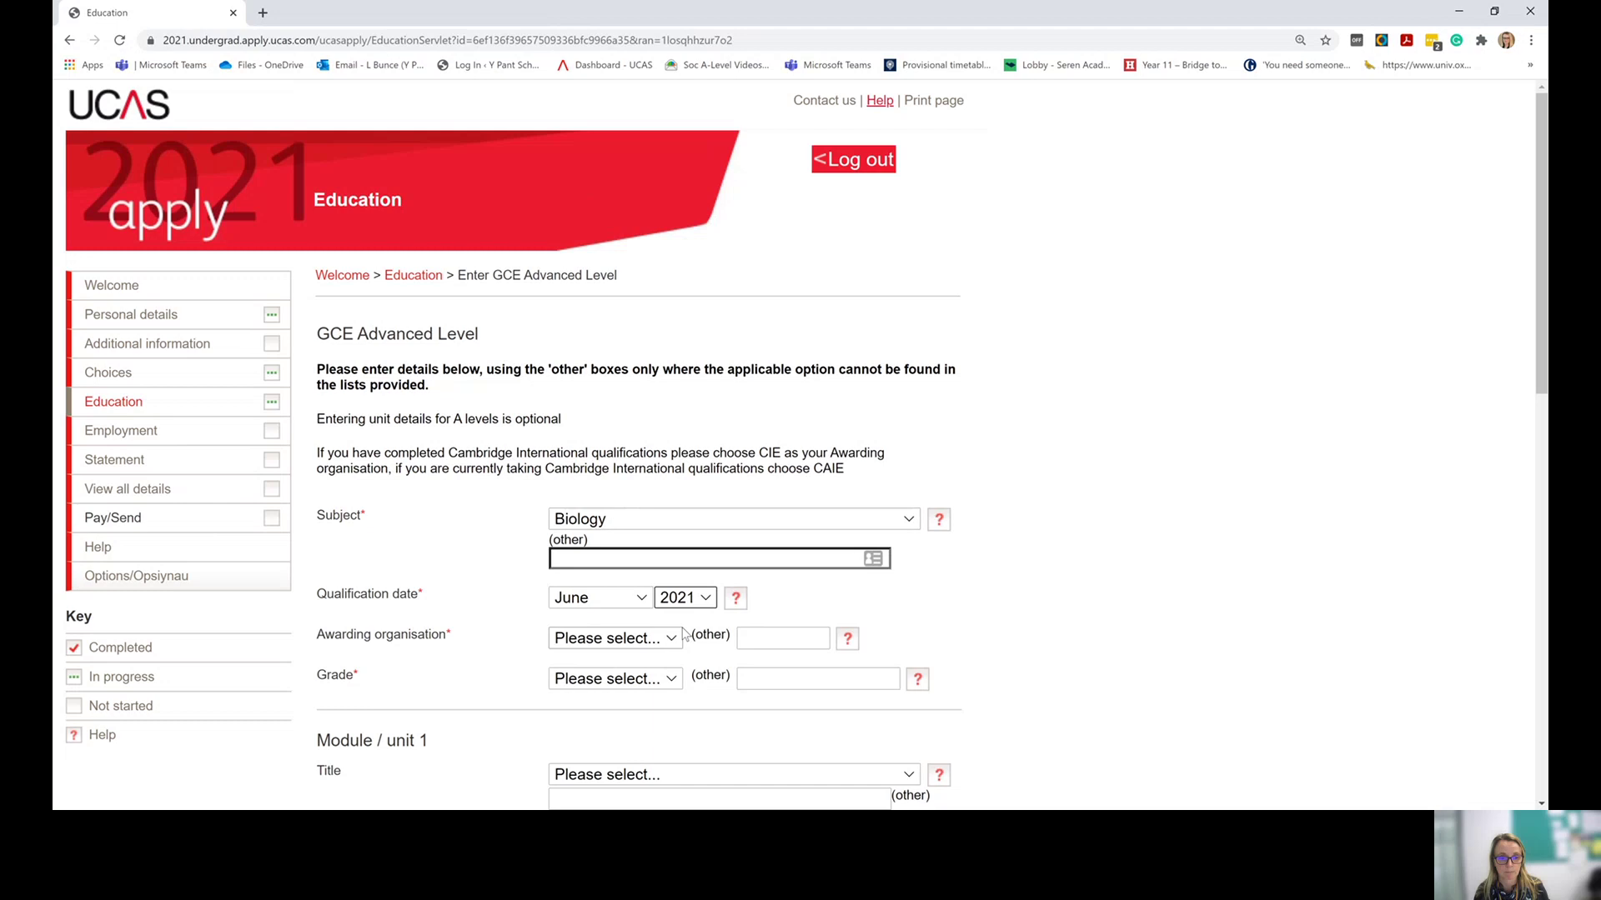
key("Tab")
- Set awarding body WJEC and grade Pending, then save the Biology A level
key("Tab")
key("w")
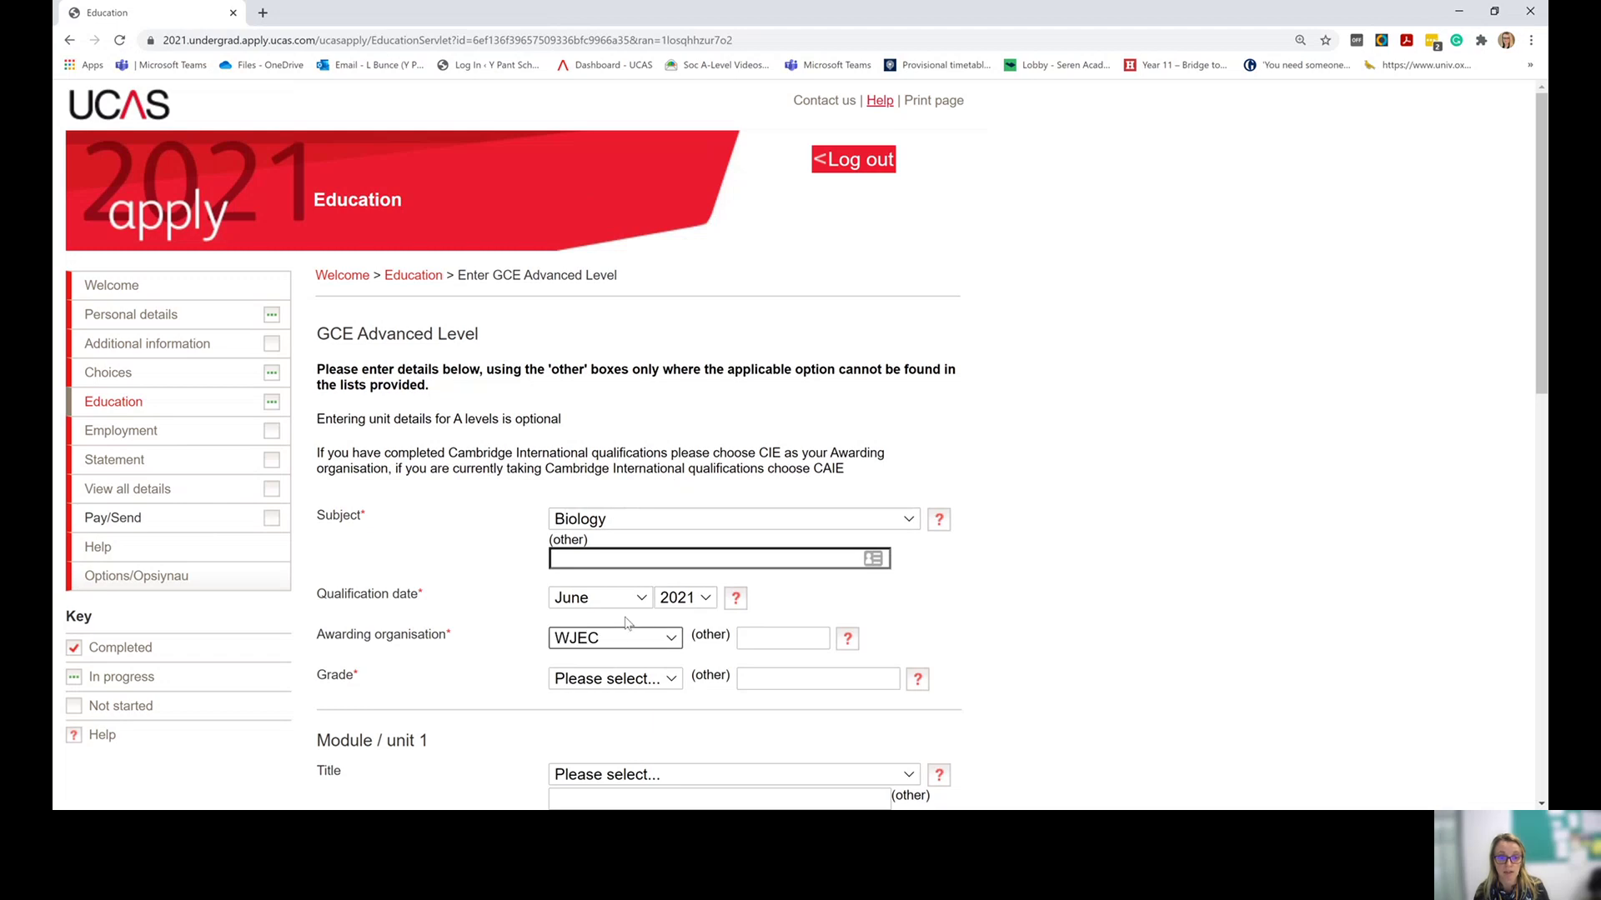
key("Tab")
key("Tab")
key("p")
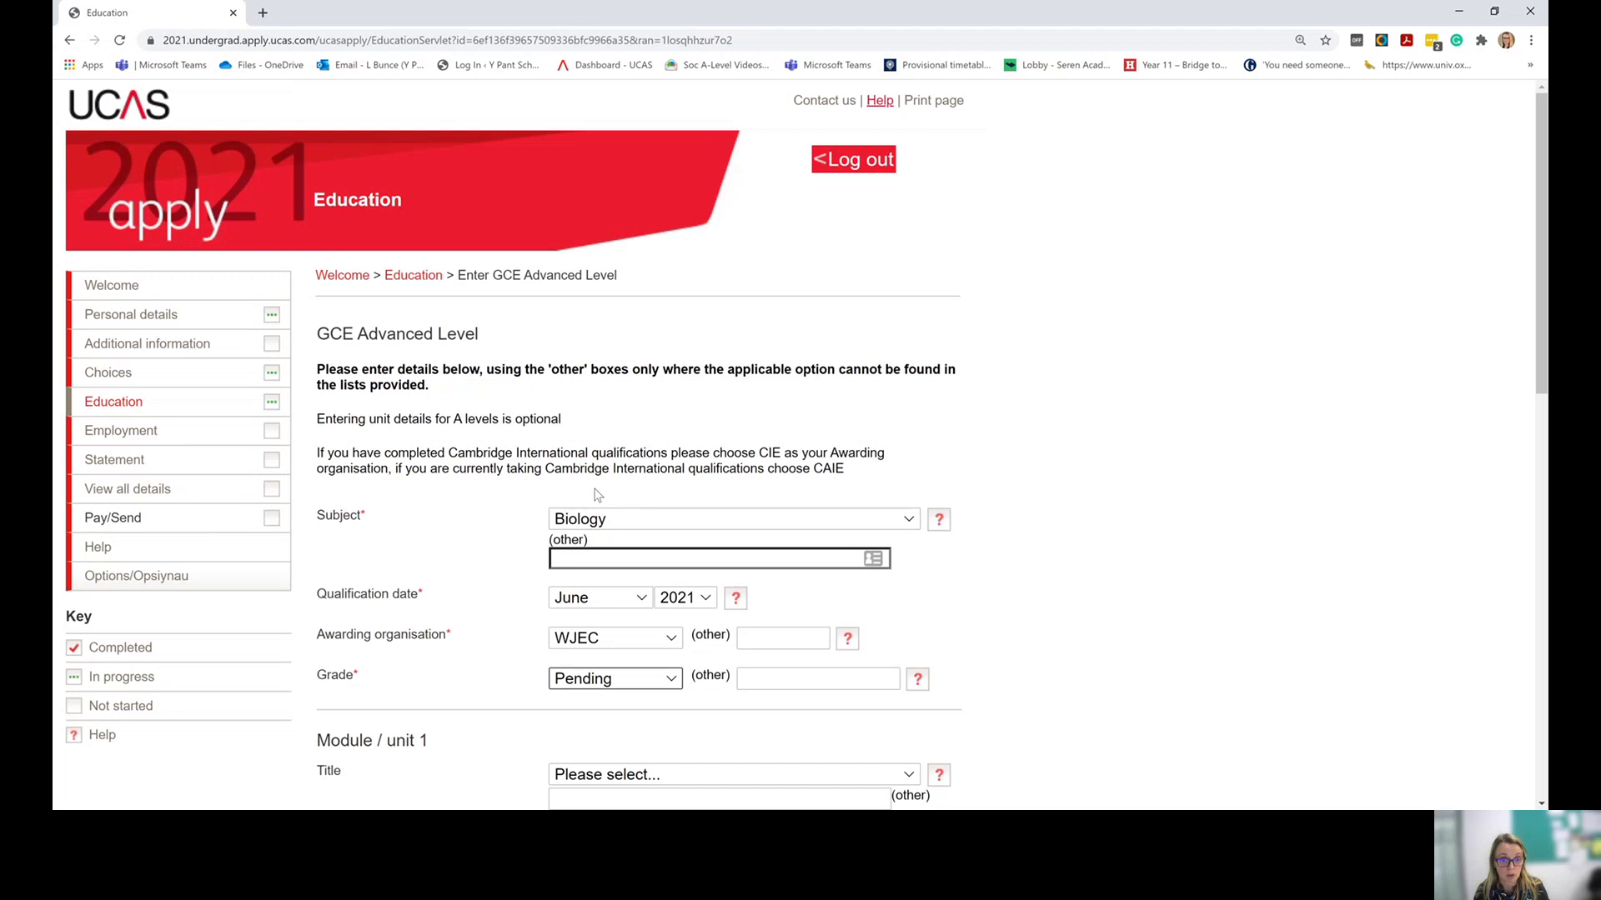
scroll(598, 495, "down", 3)
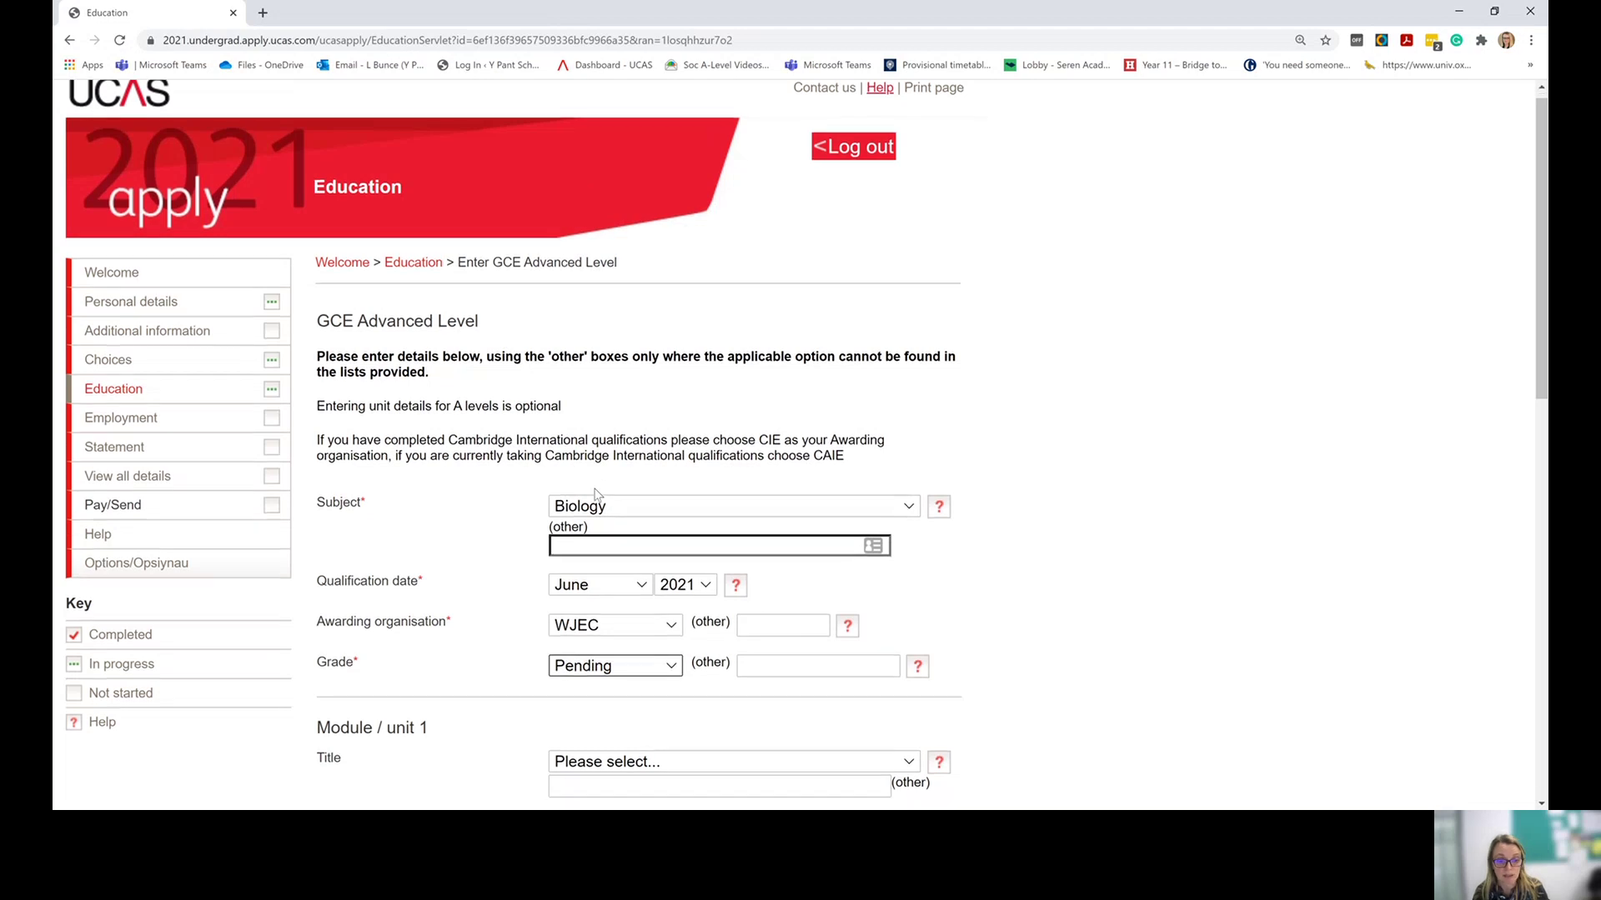
scroll(461, 534, "down", 6)
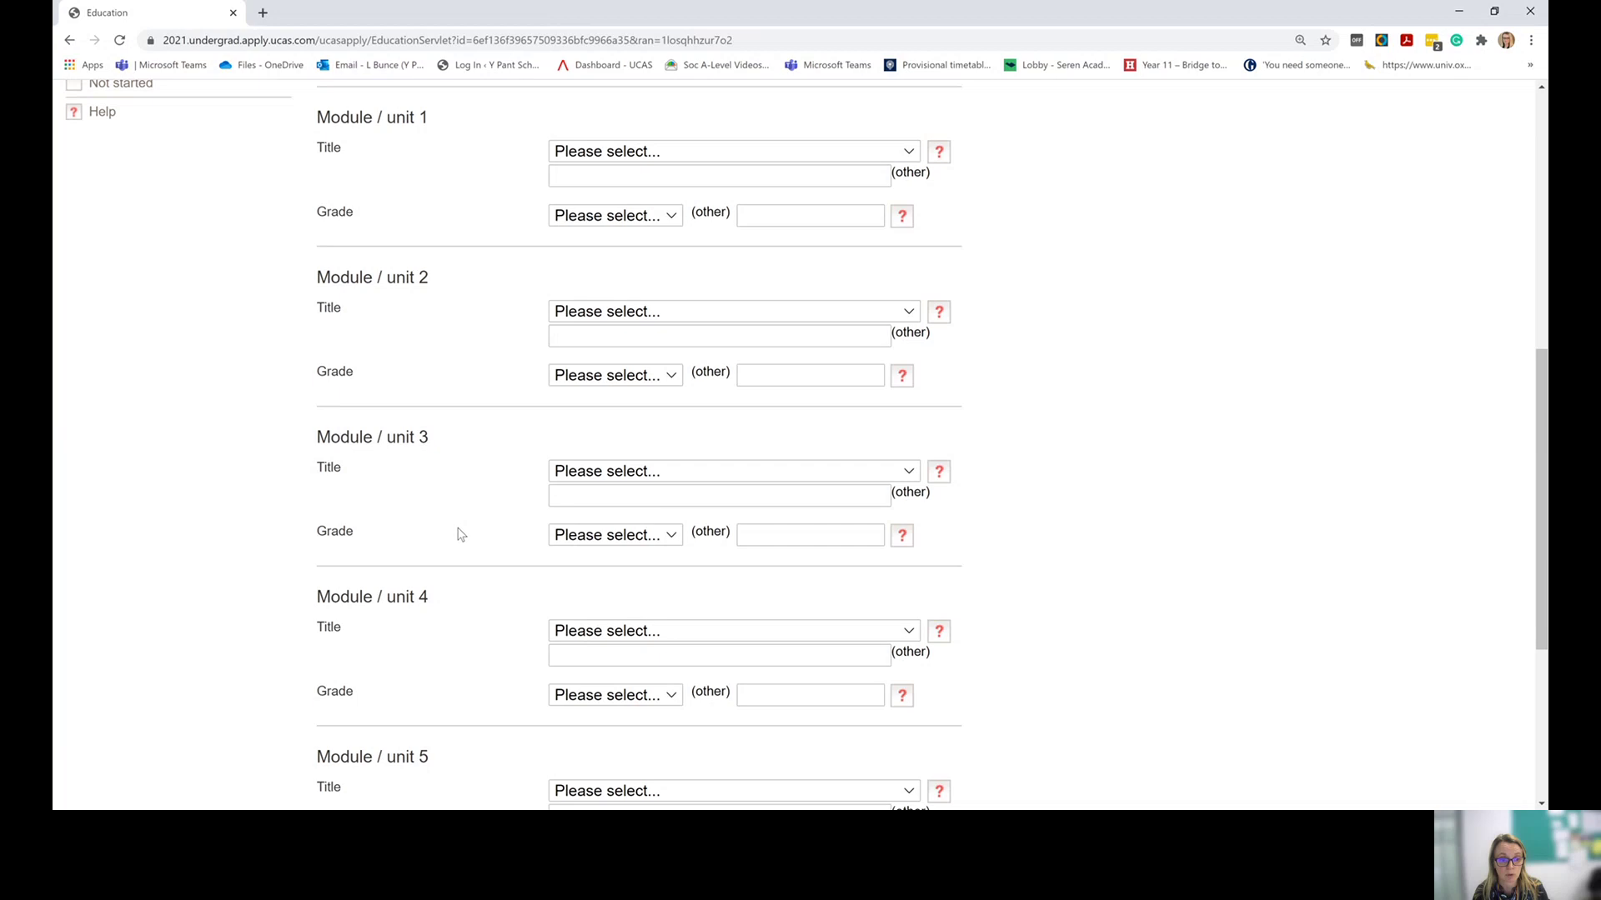
left_click(573, 737)
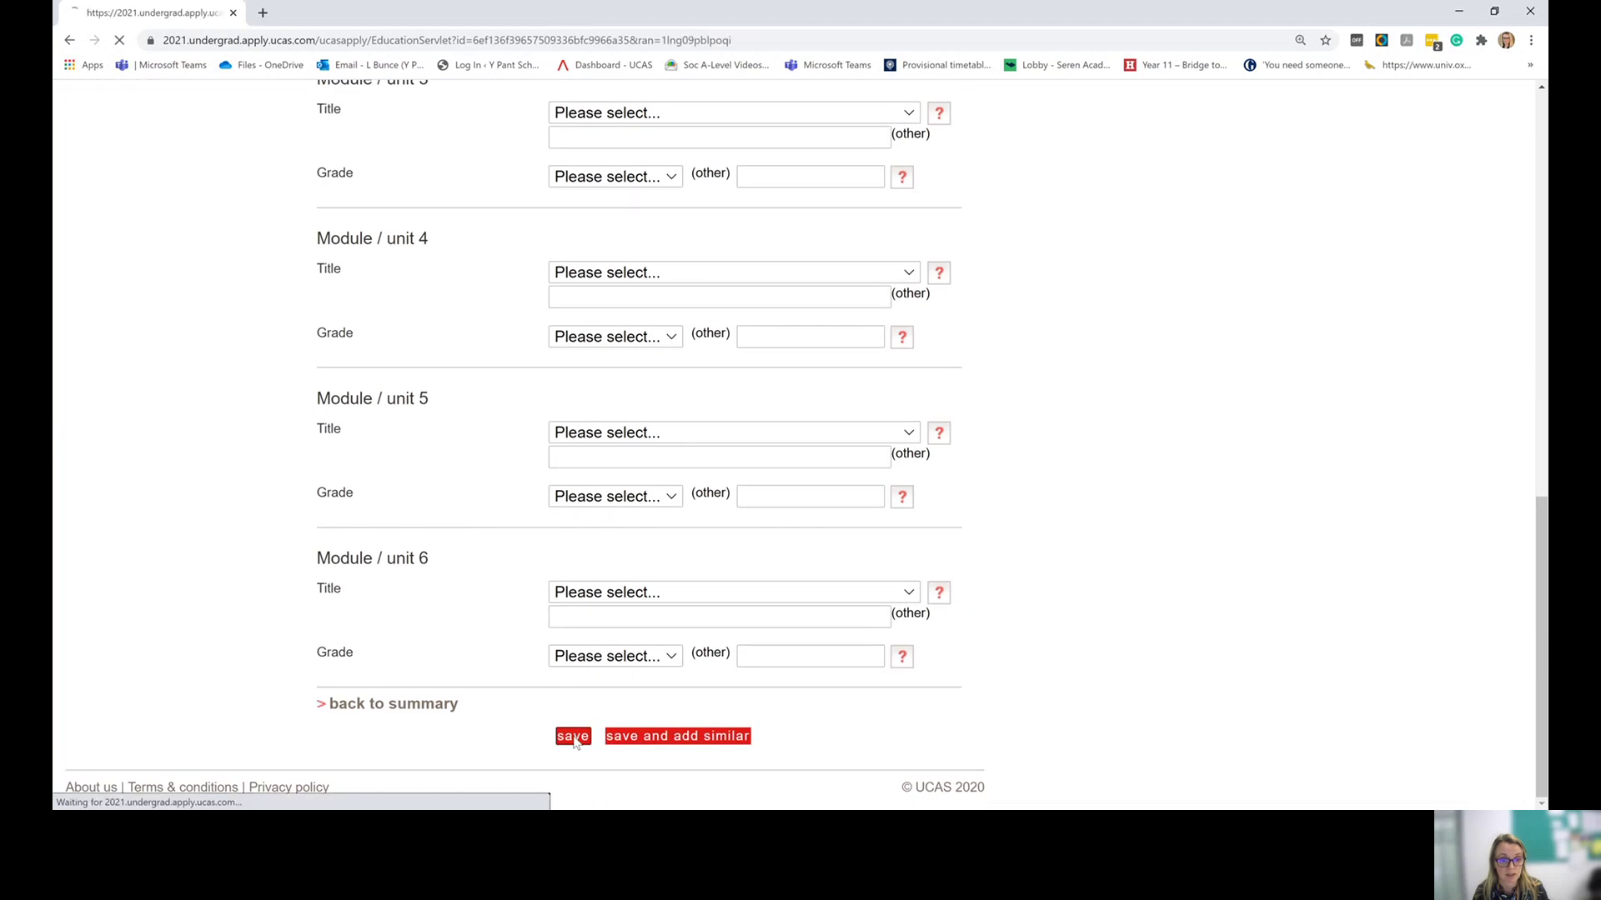
scroll(556, 669, "down", 4)
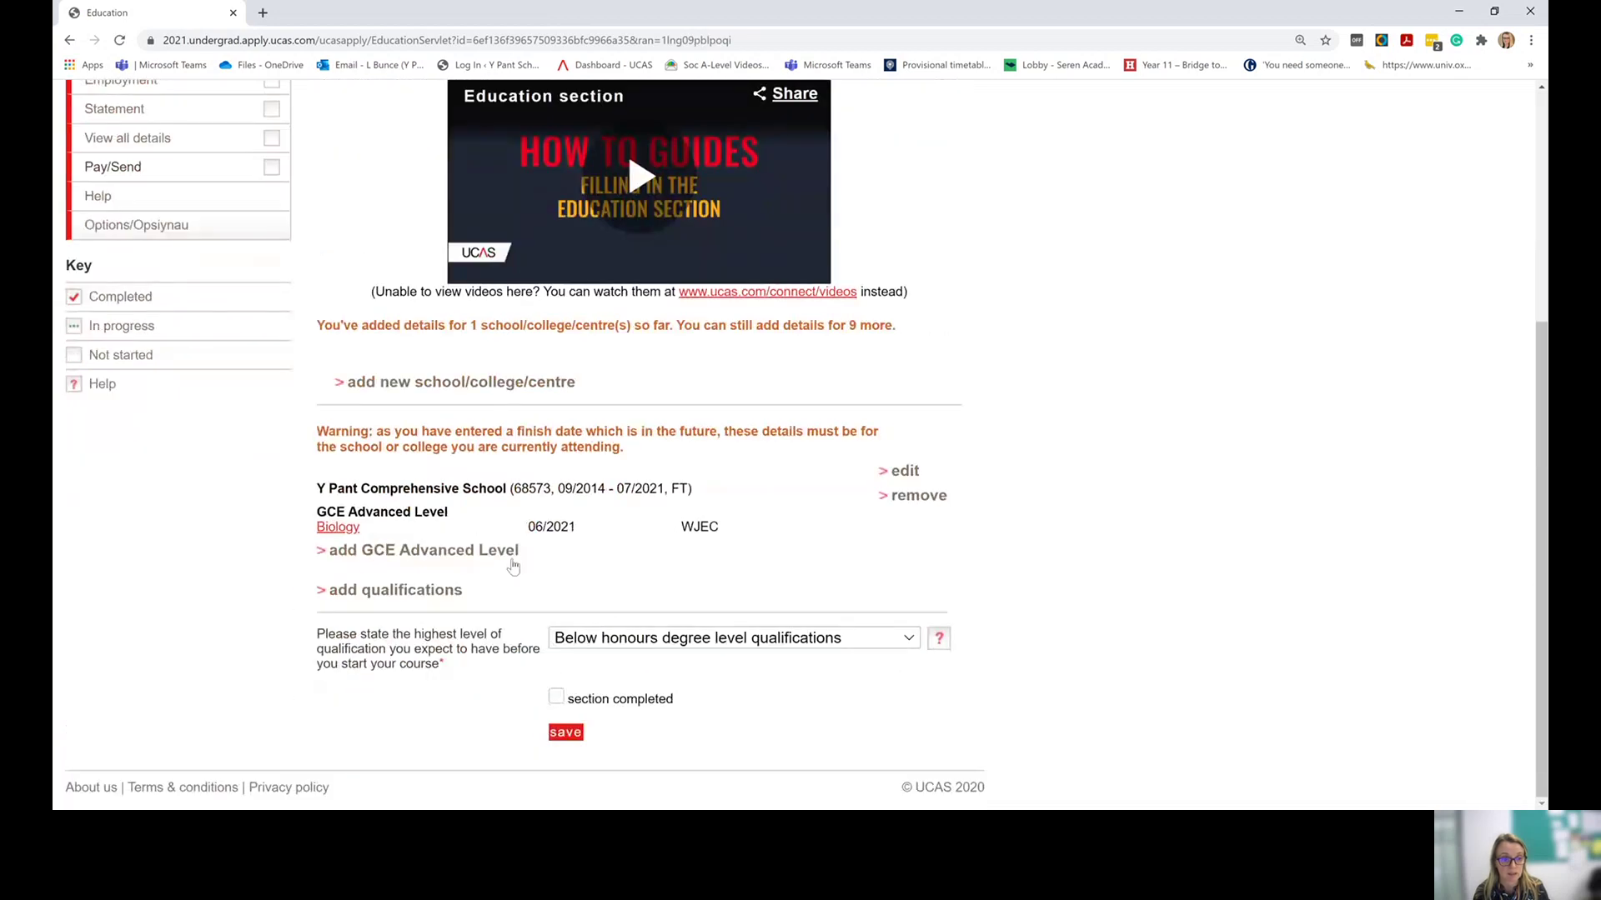
- Add a Geography A level for June 2021, awarded by WJEC, and save it
left_click(424, 552)
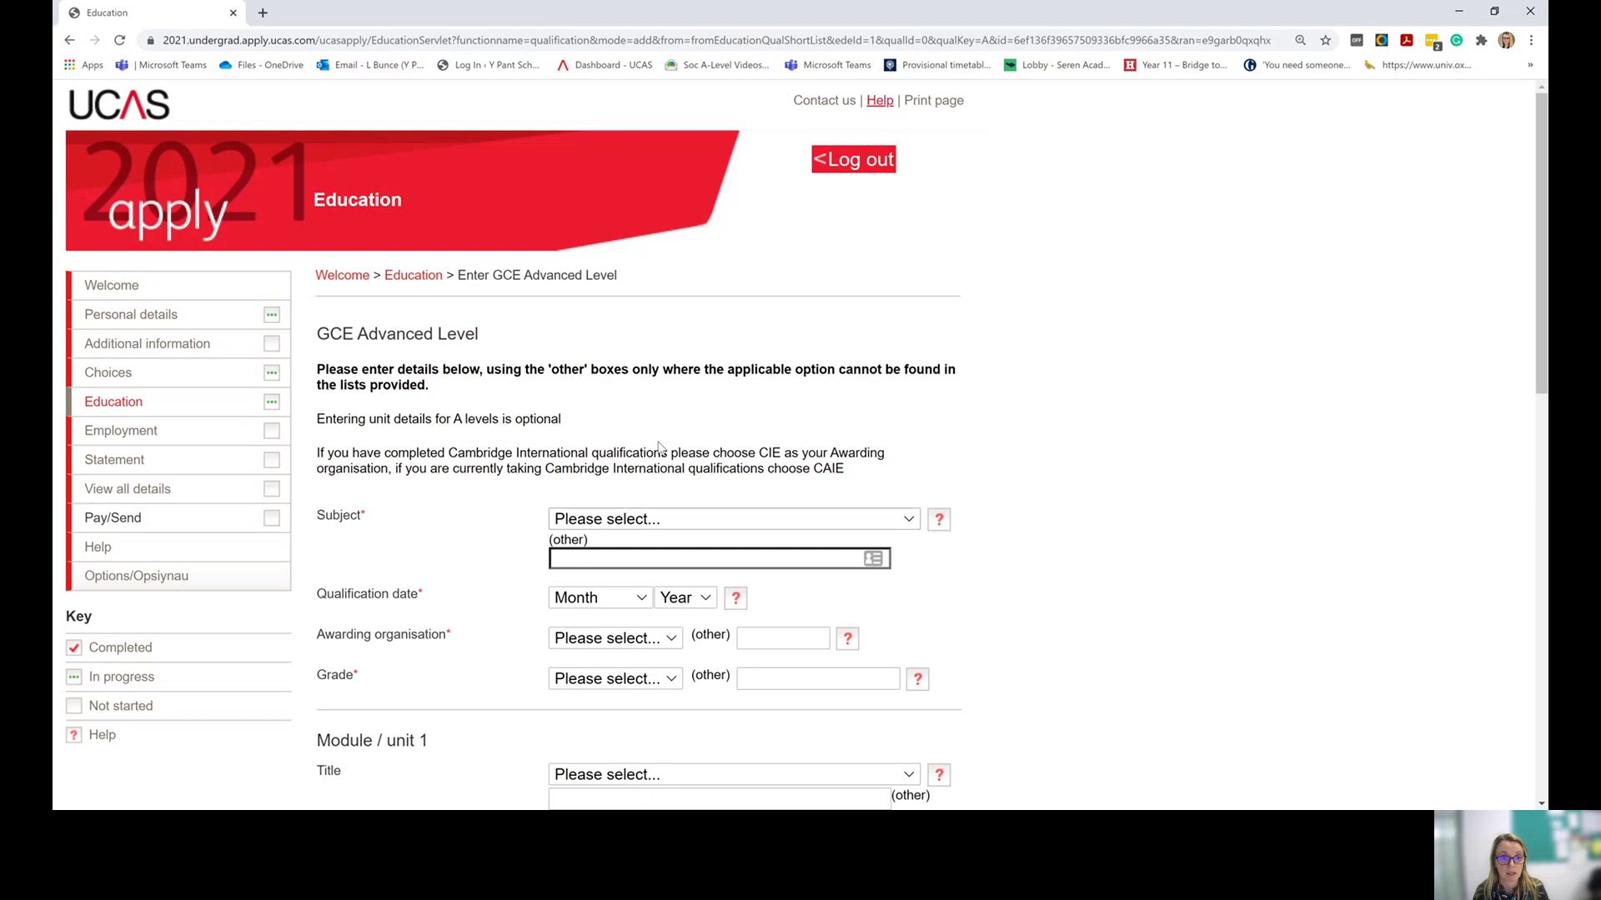
left_click(634, 519)
left_click(609, 564)
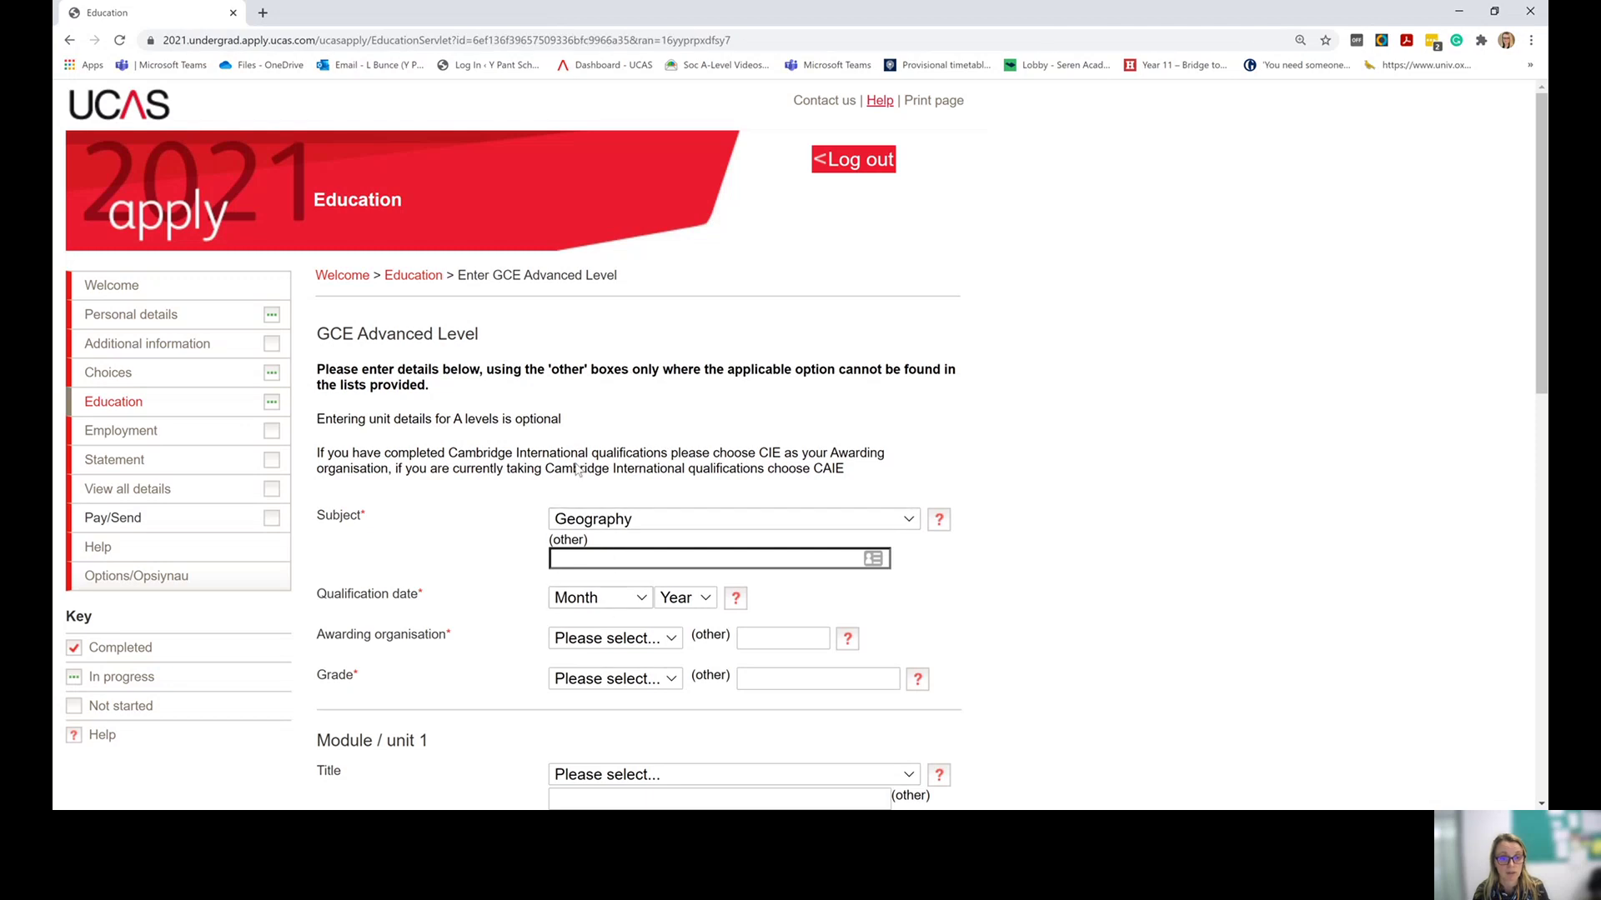
left_click(600, 598)
left_click(596, 713)
left_click(693, 652)
left_click(610, 638)
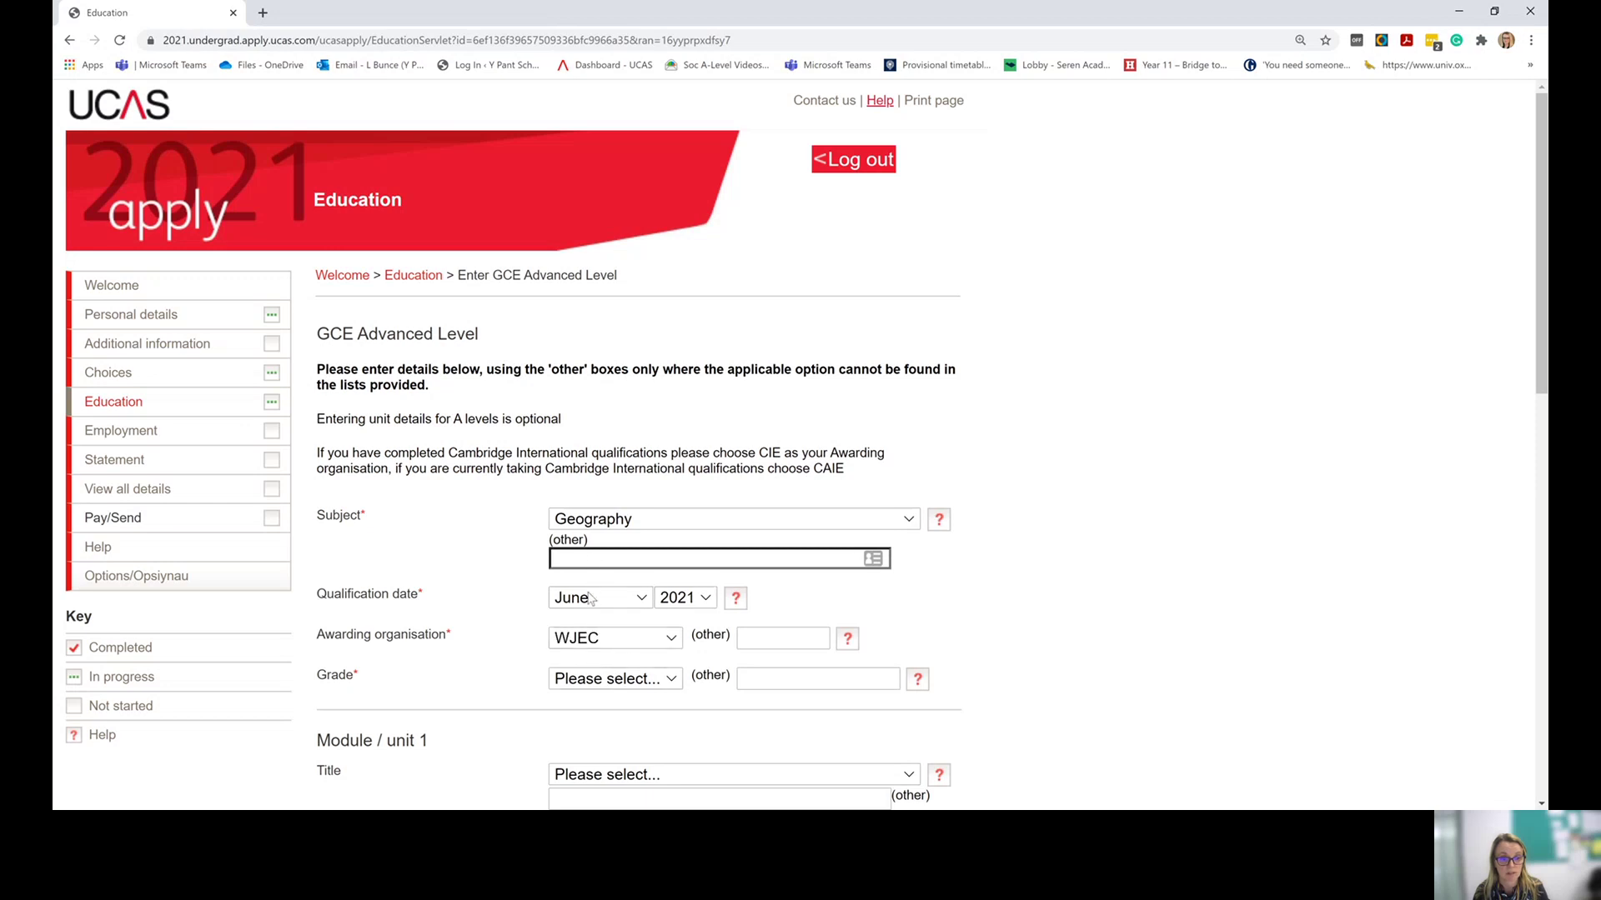
scroll(661, 567, "down", 10)
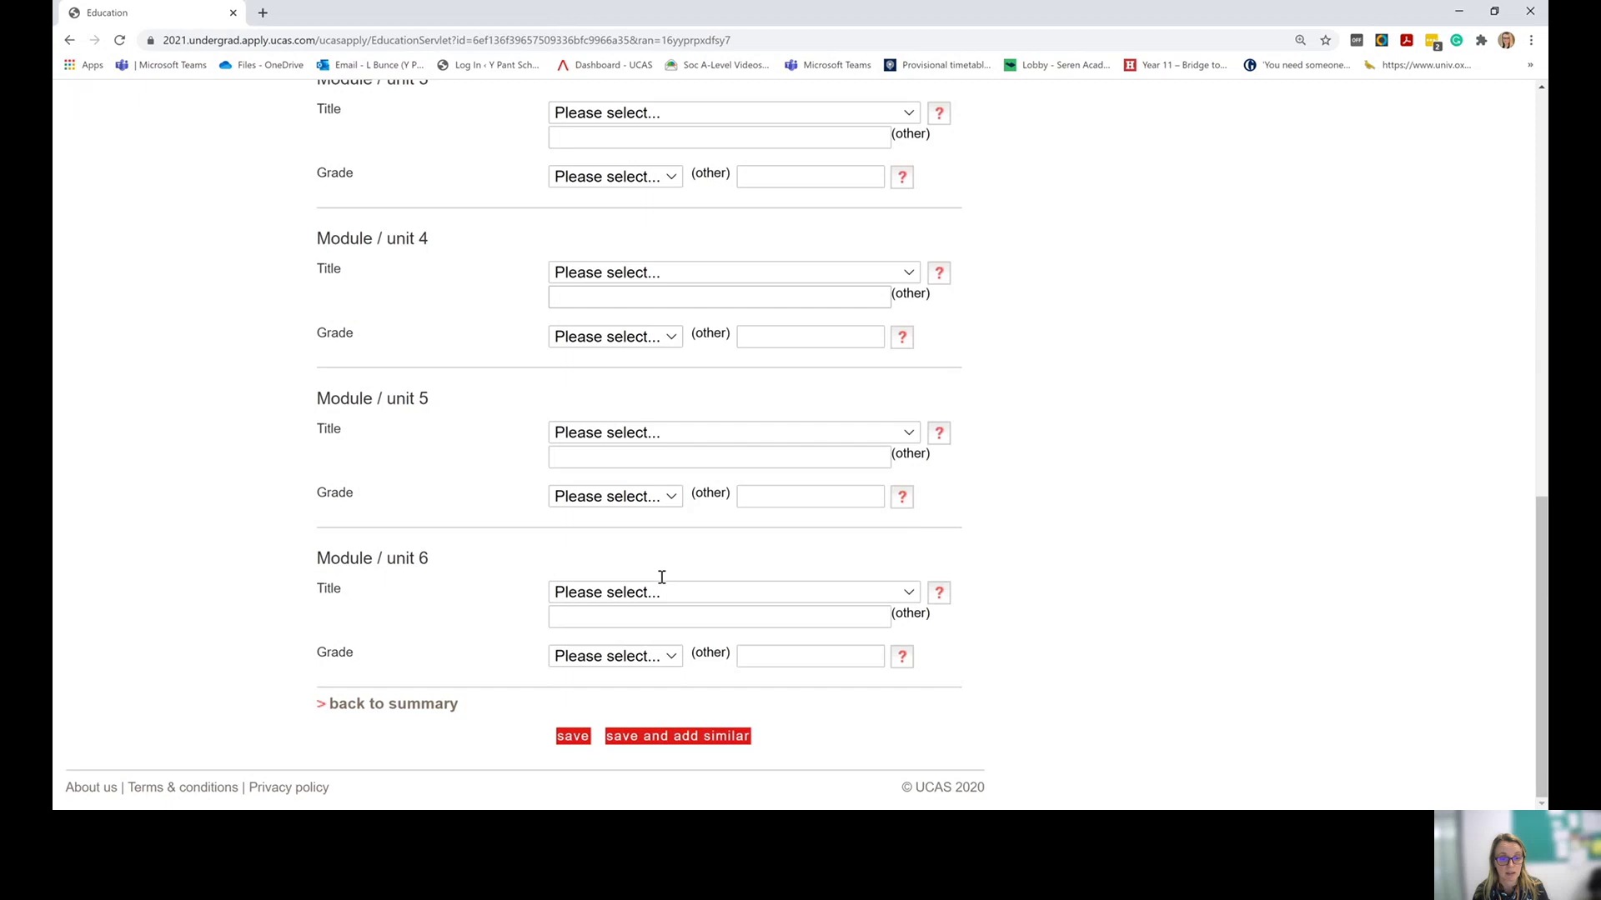
left_click(574, 736)
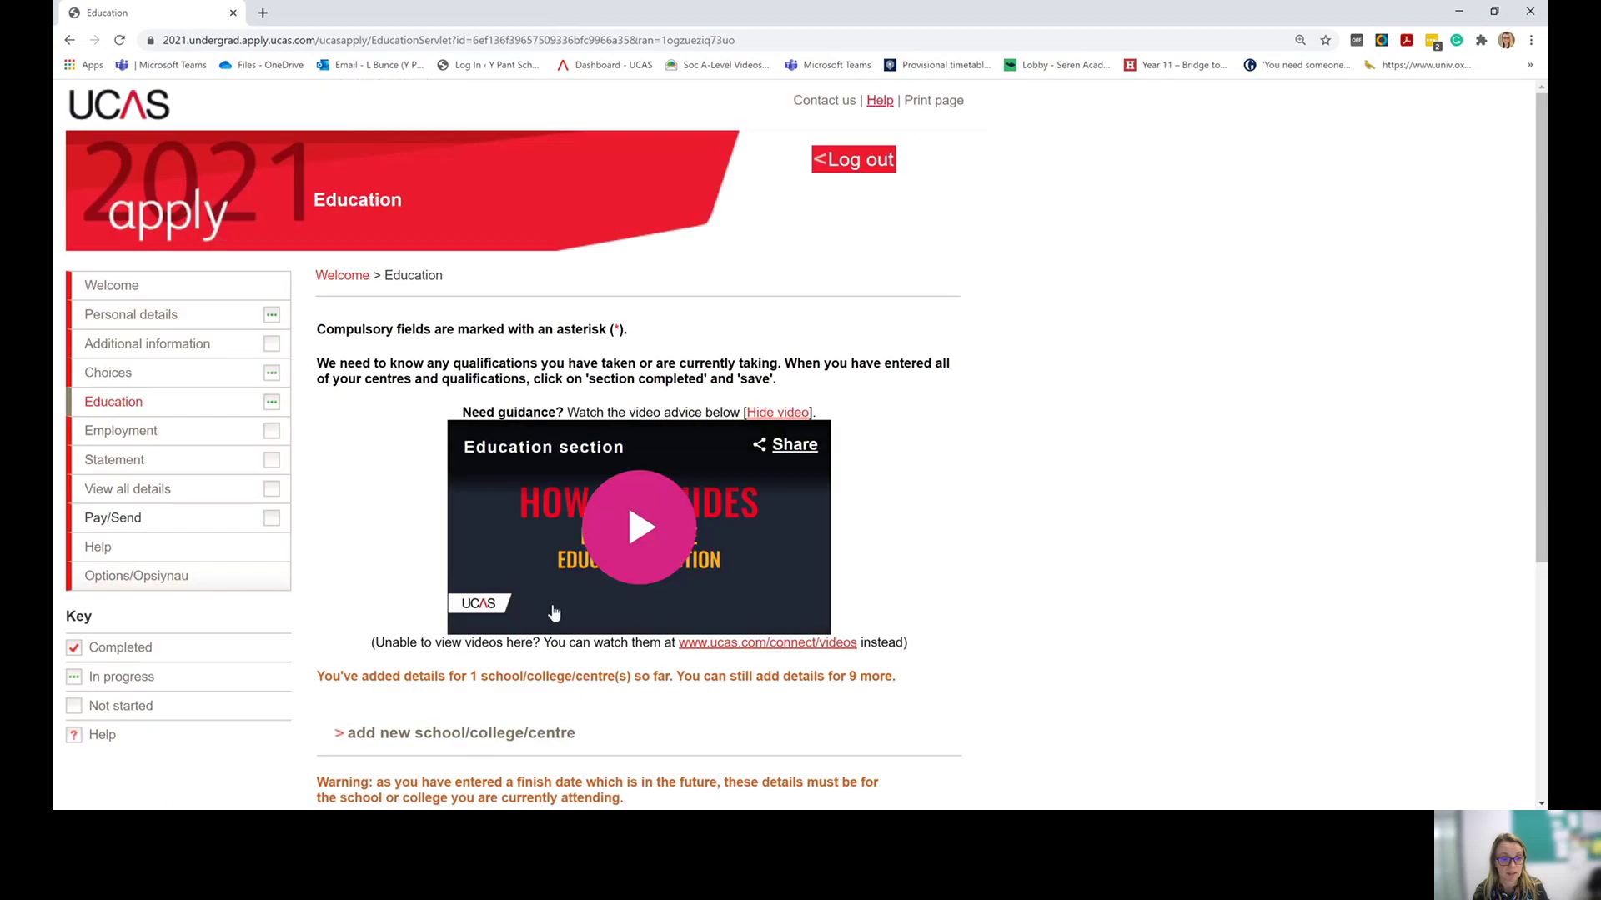
- Add a Biology GCE AS level, June 2020, WJEC, grade A
scroll(556, 613, "down", 4)
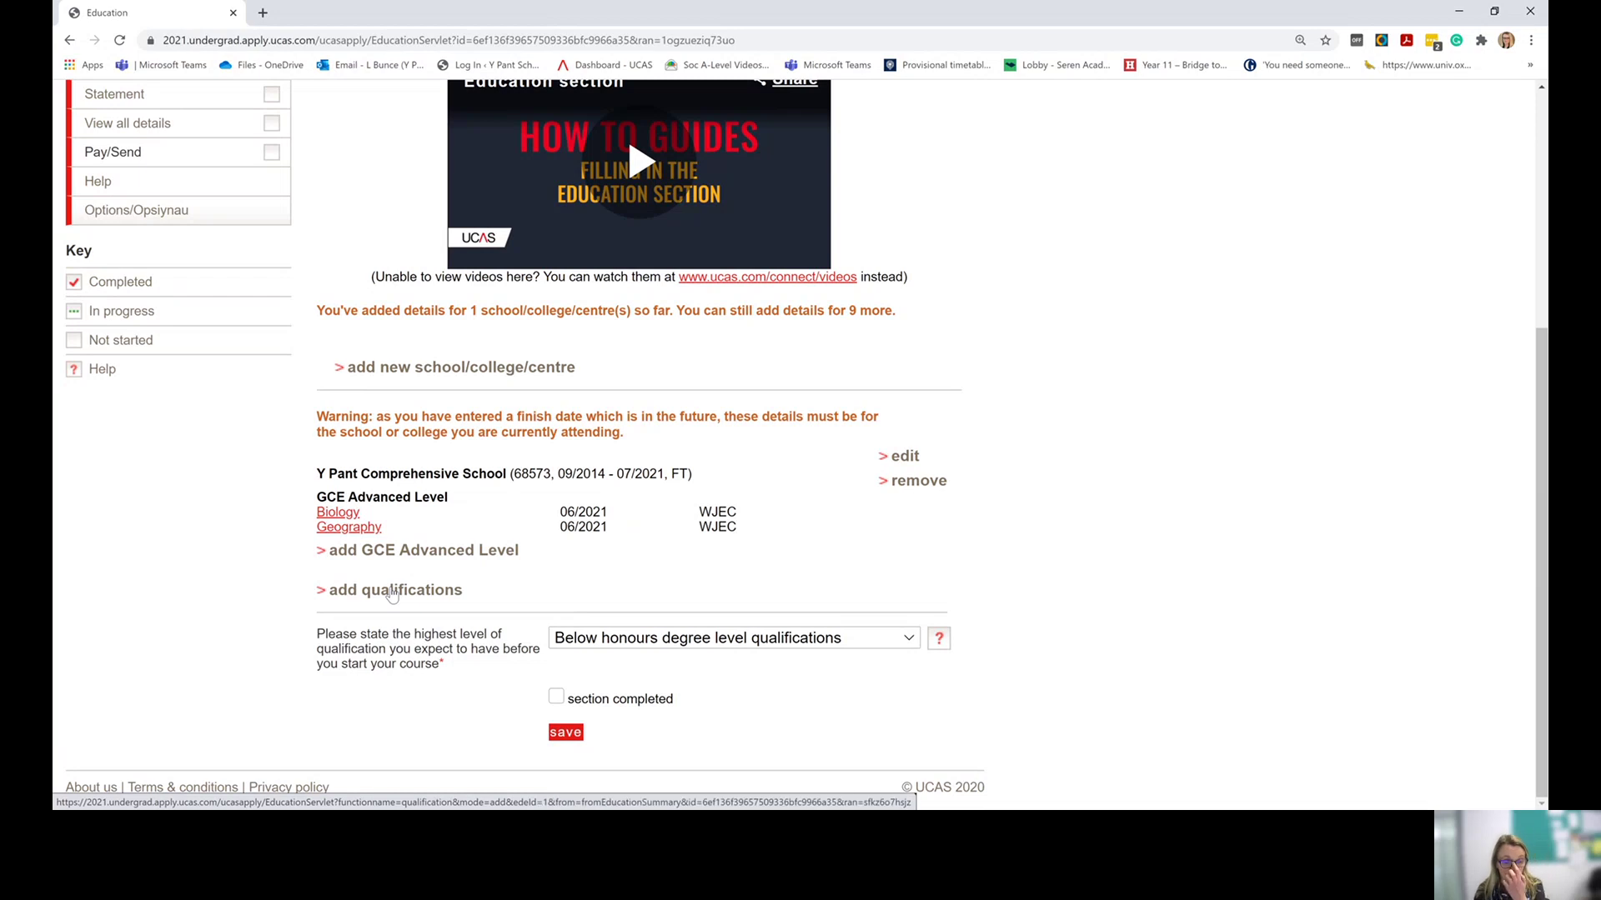
left_click(392, 591)
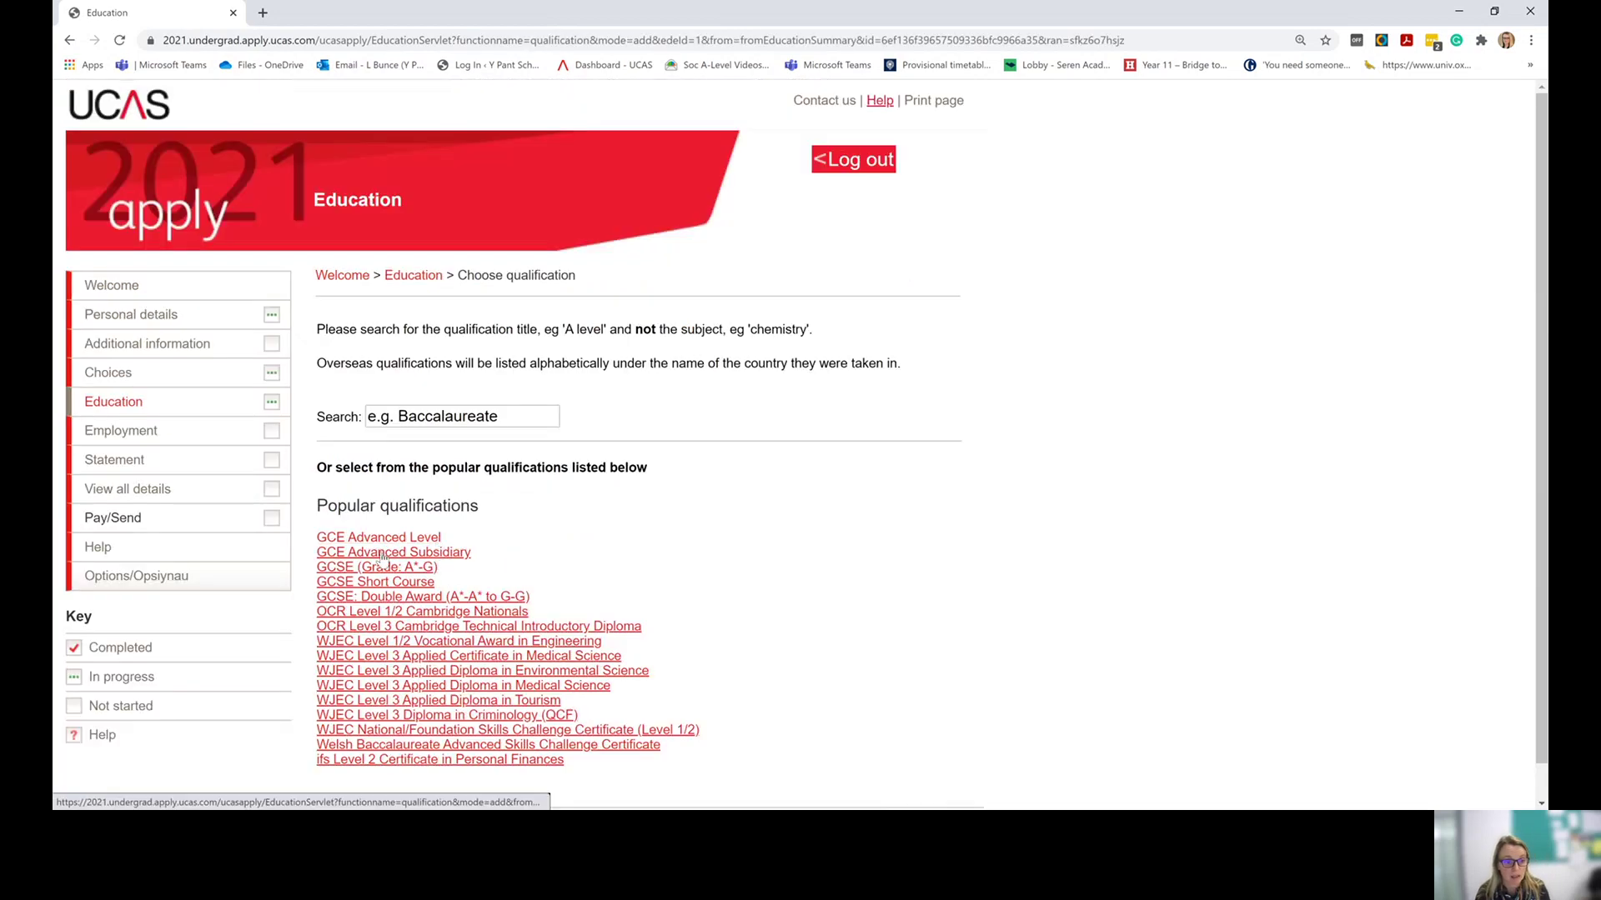
left_click(366, 554)
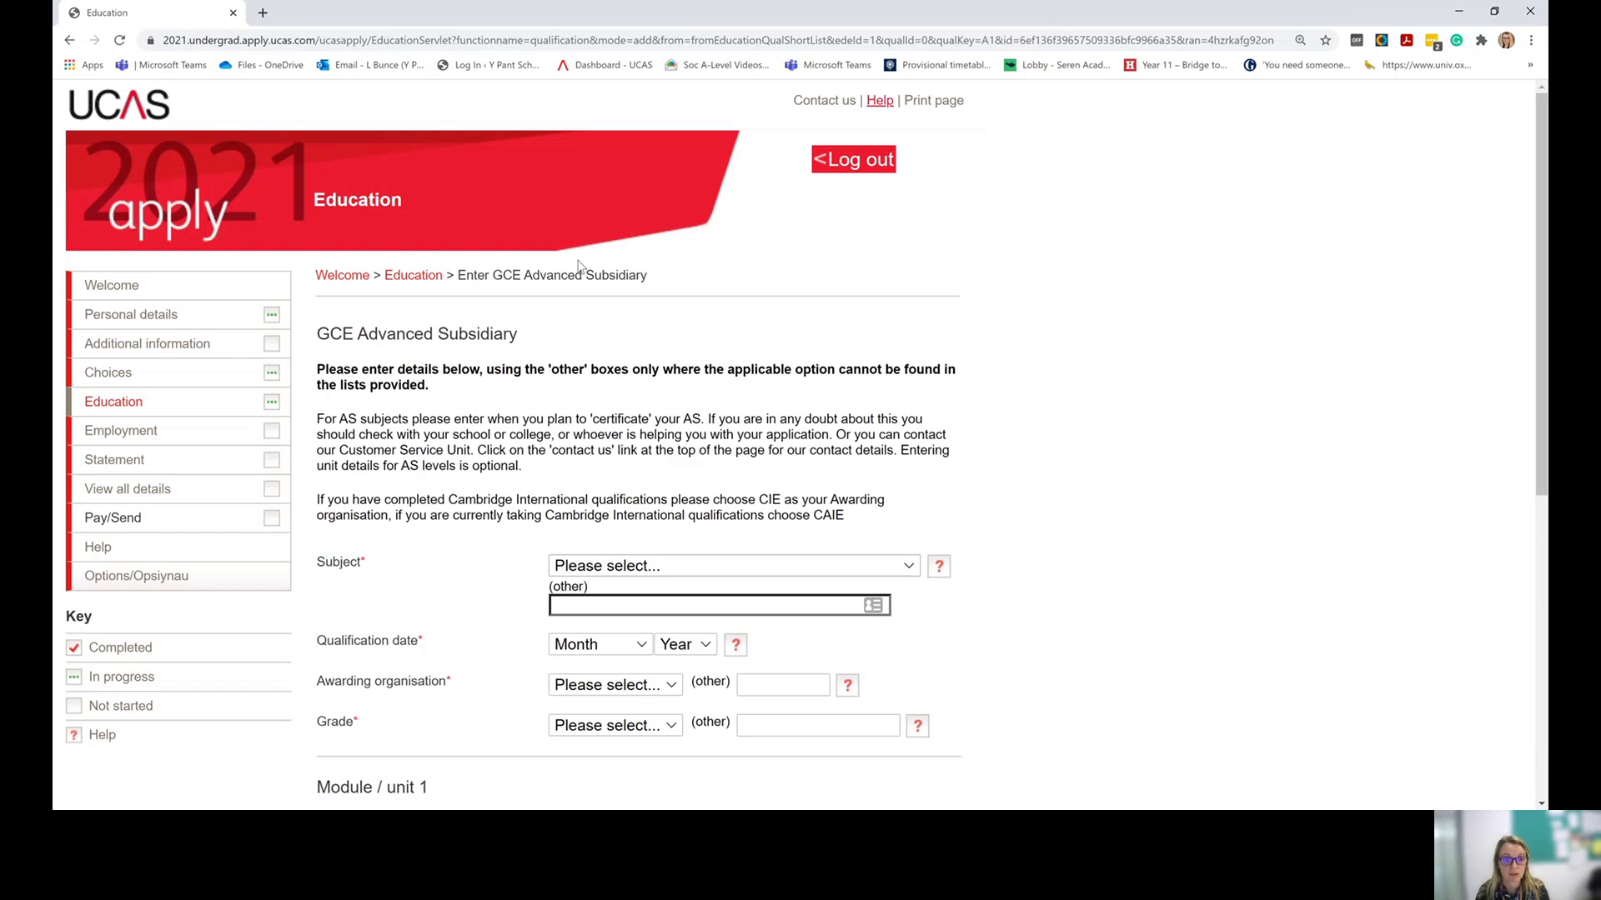
left_click(587, 301)
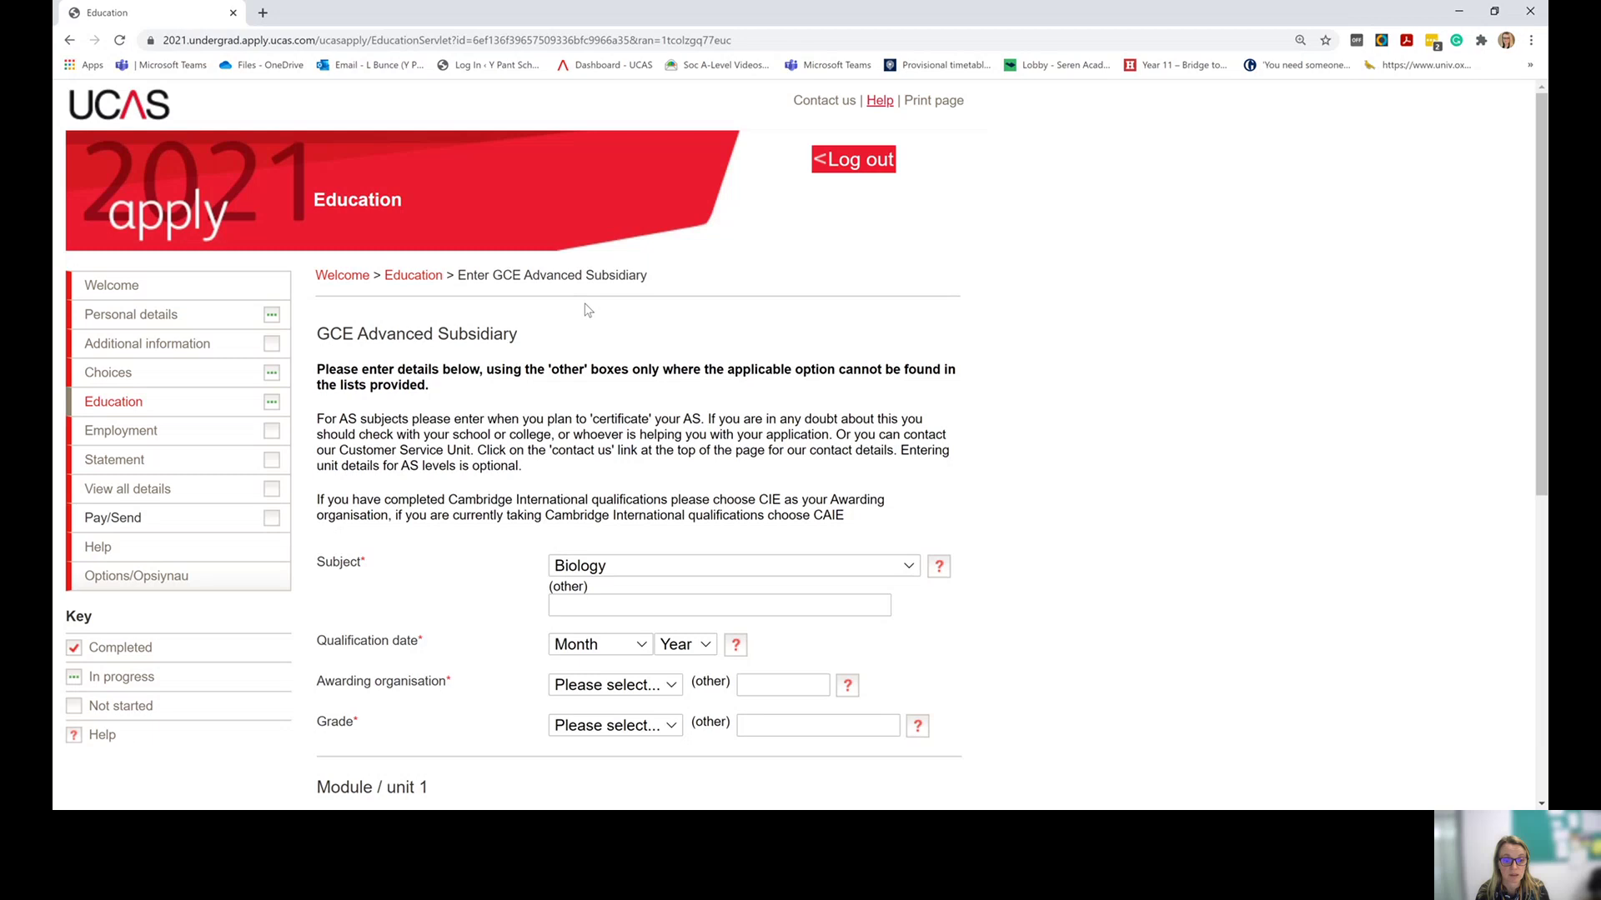
left_click(586, 514)
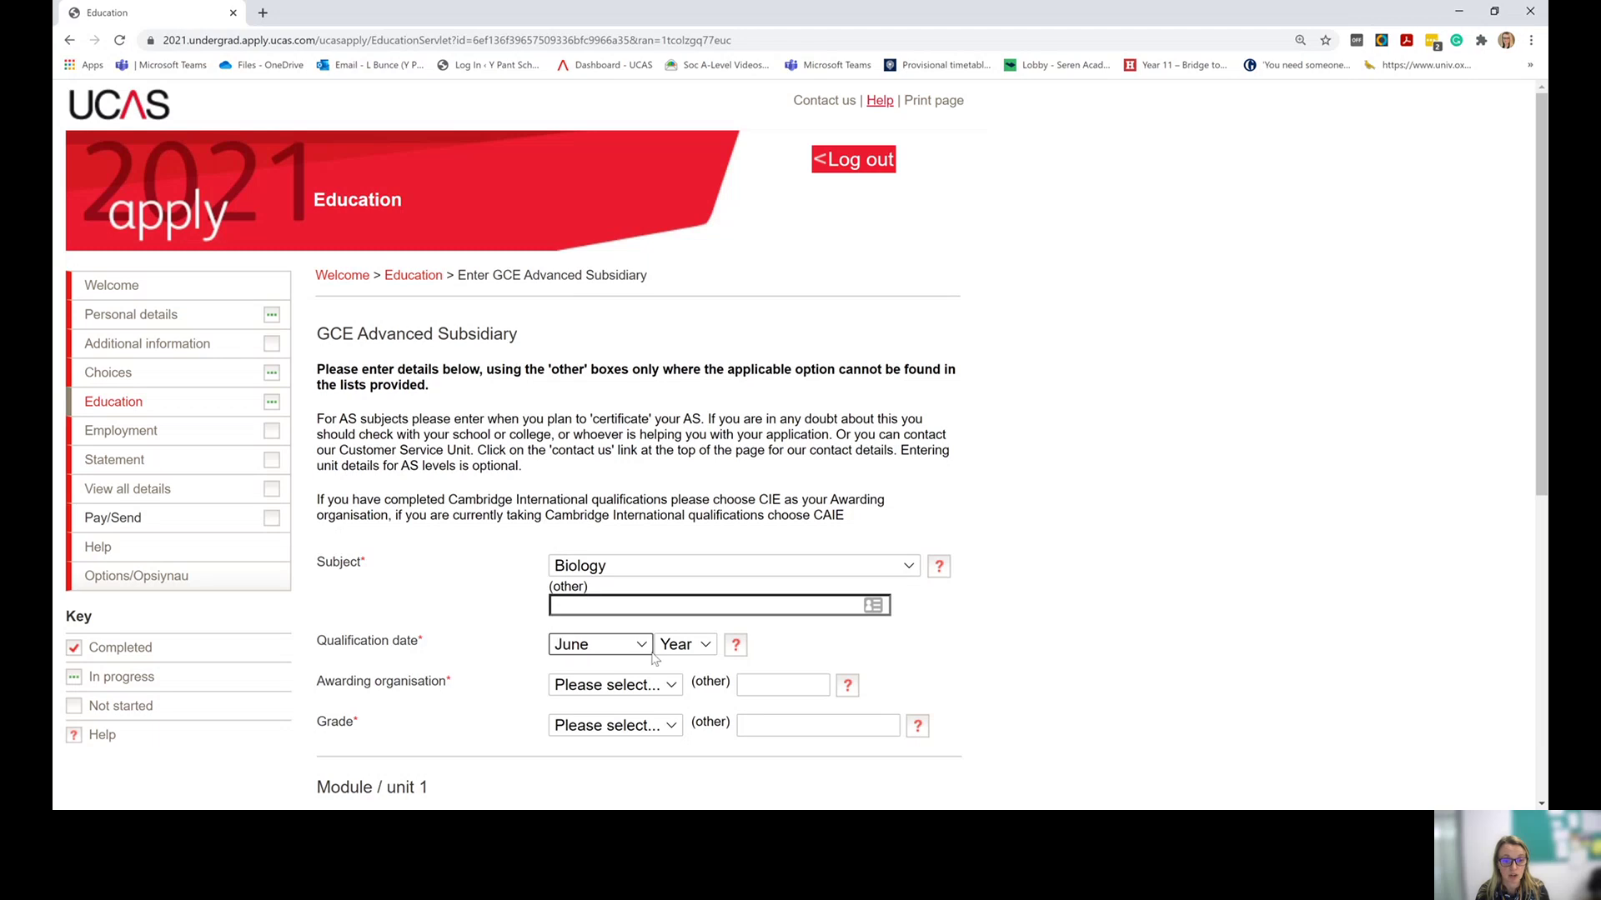
left_click(681, 495)
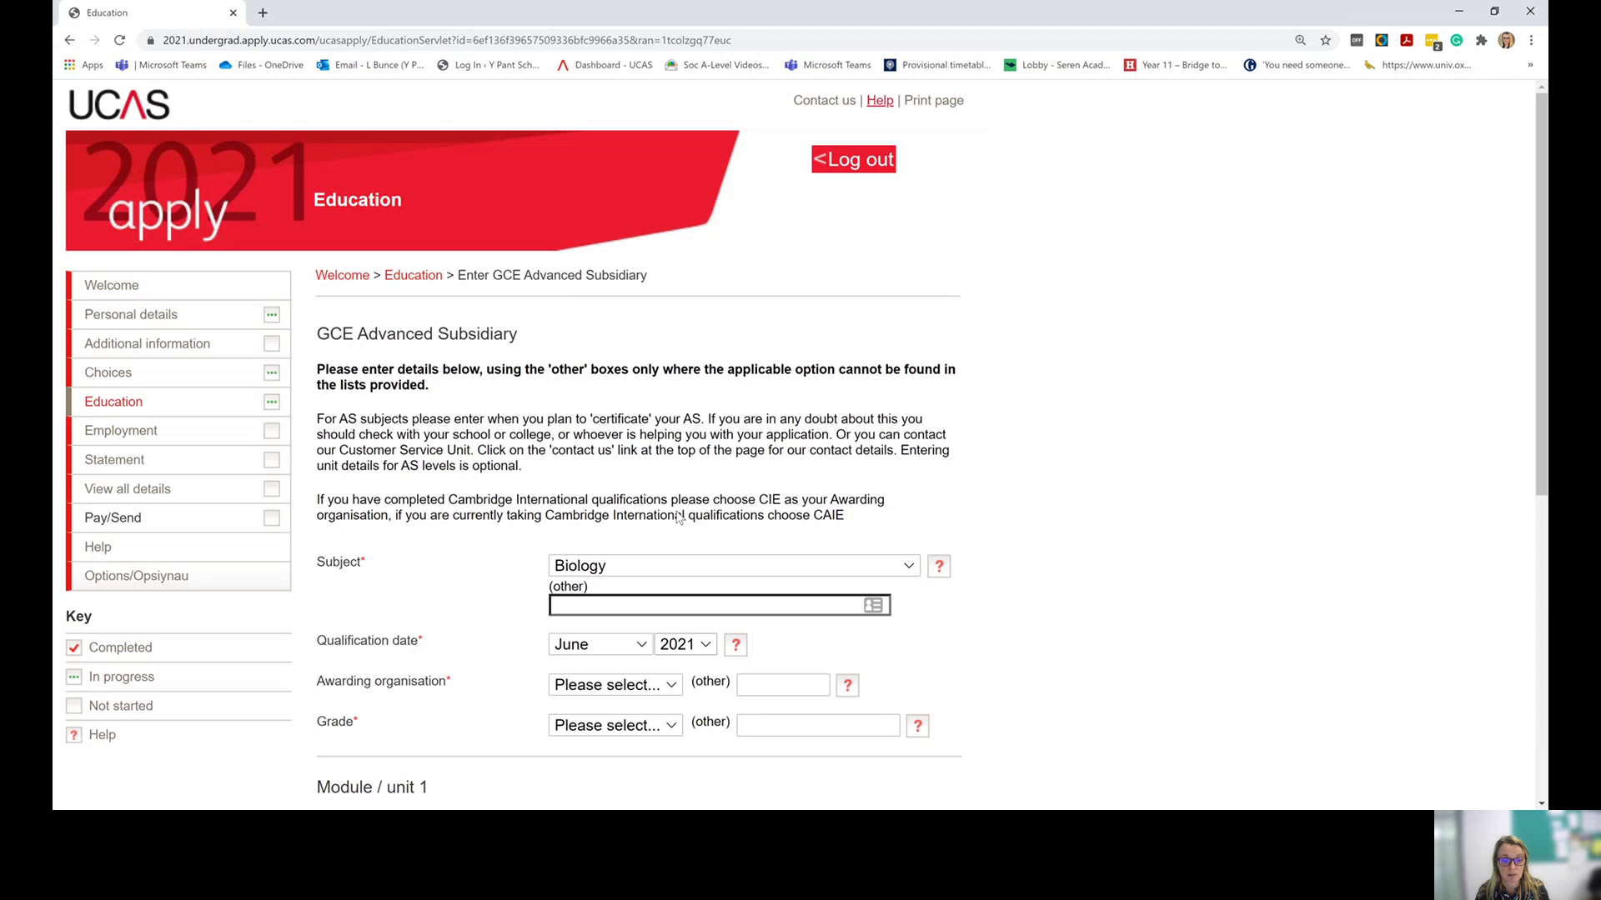
key("Down")
left_click(606, 674)
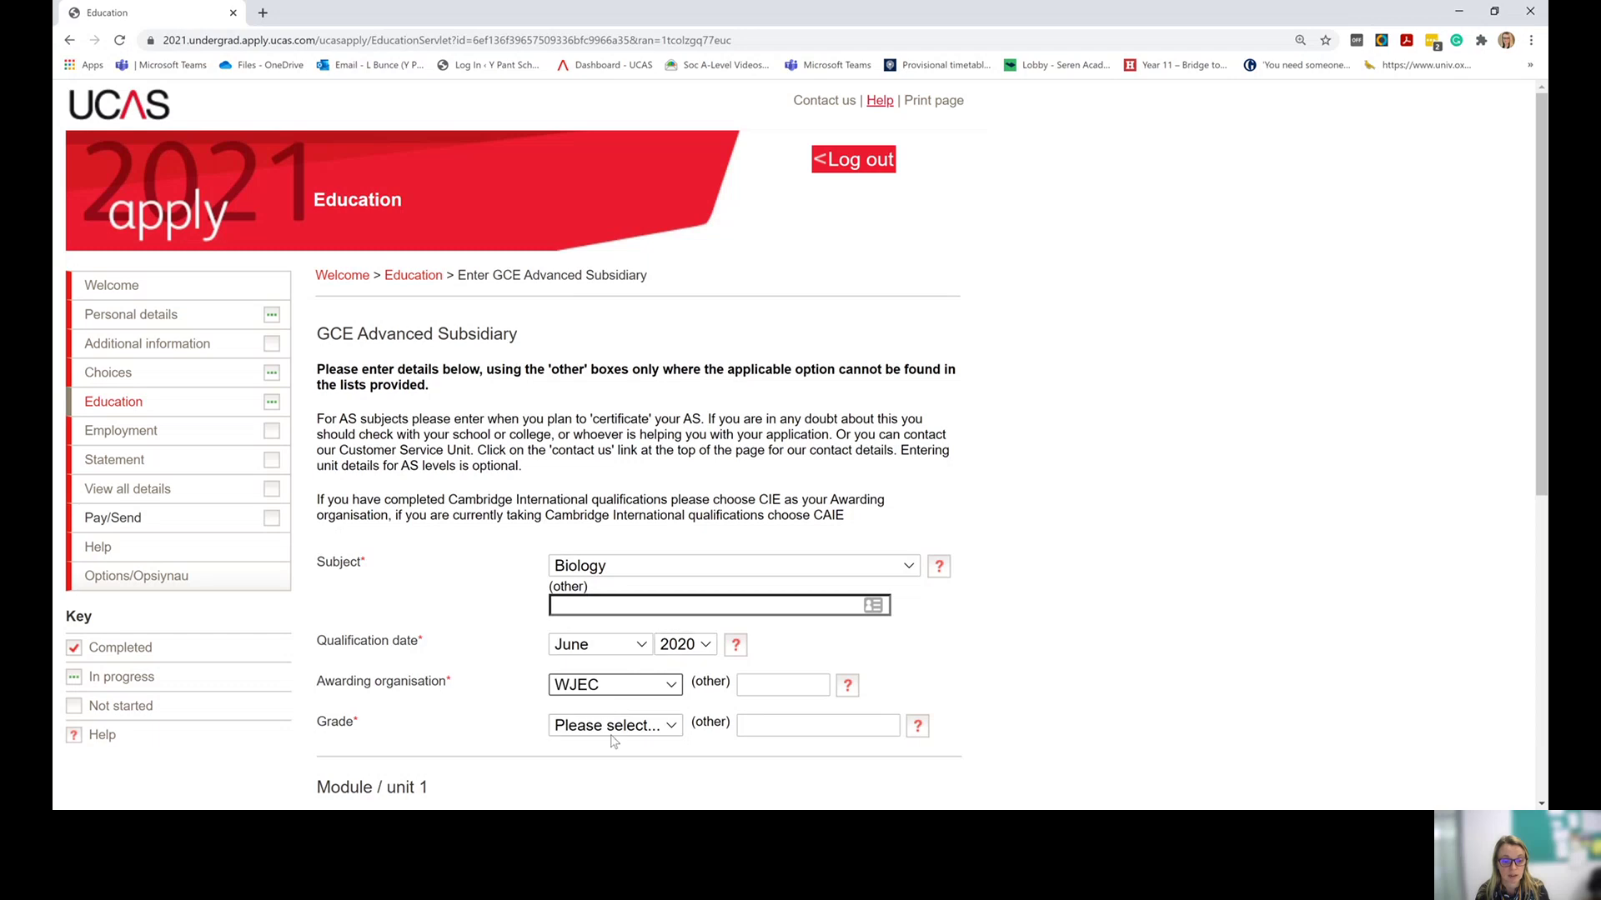
left_click(577, 615)
scroll(503, 632, "down", 5)
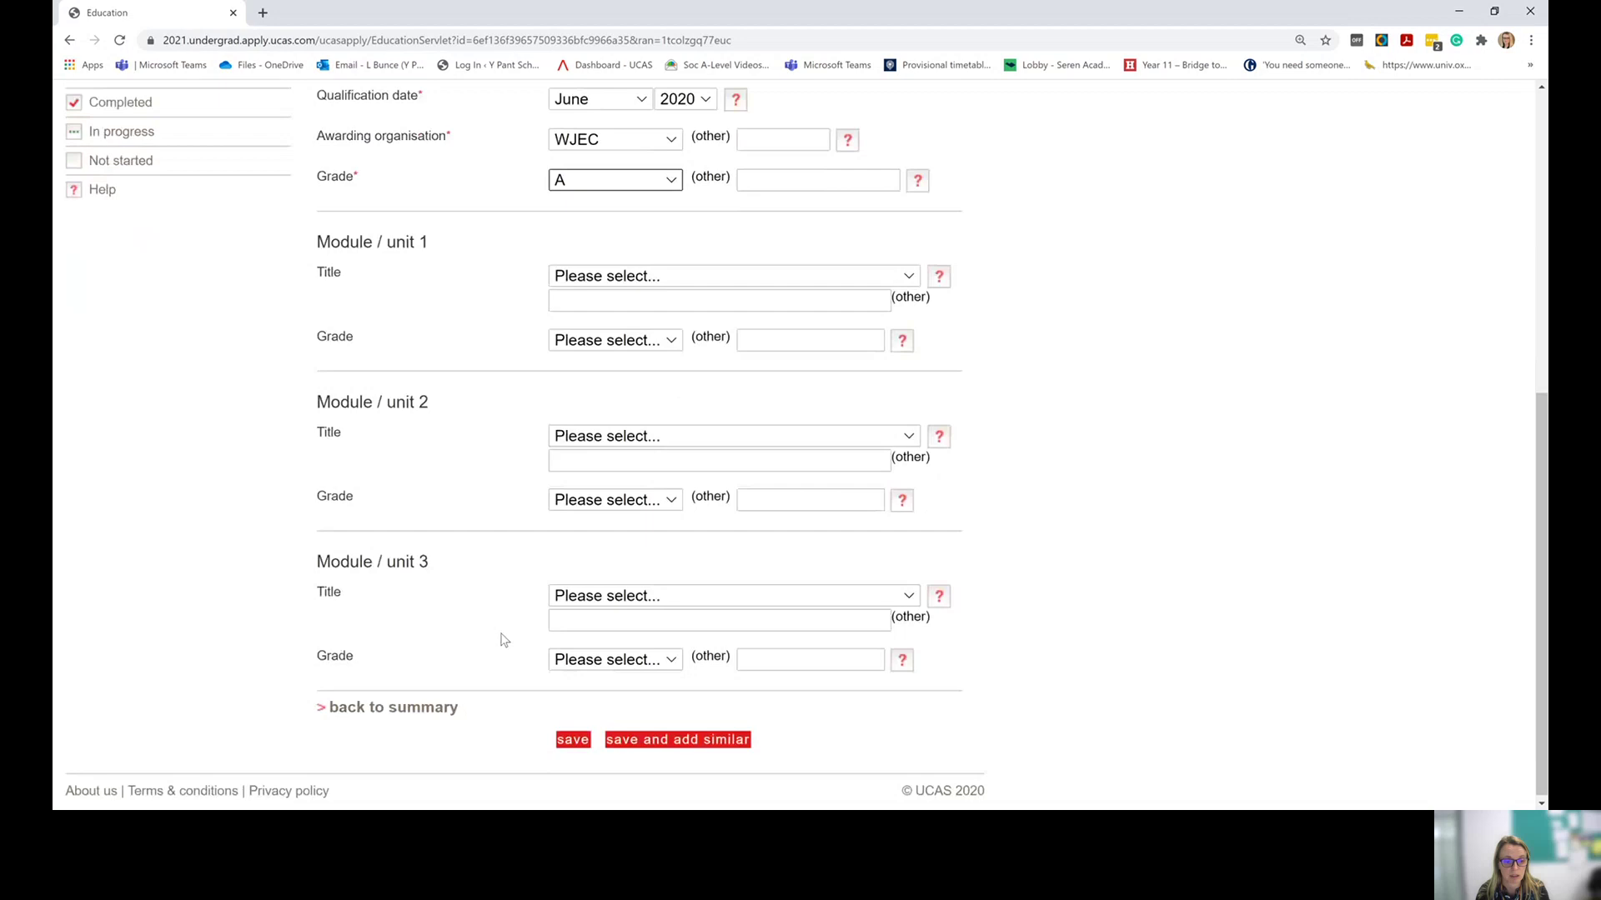
left_click(575, 739)
scroll(577, 749, "down", 5)
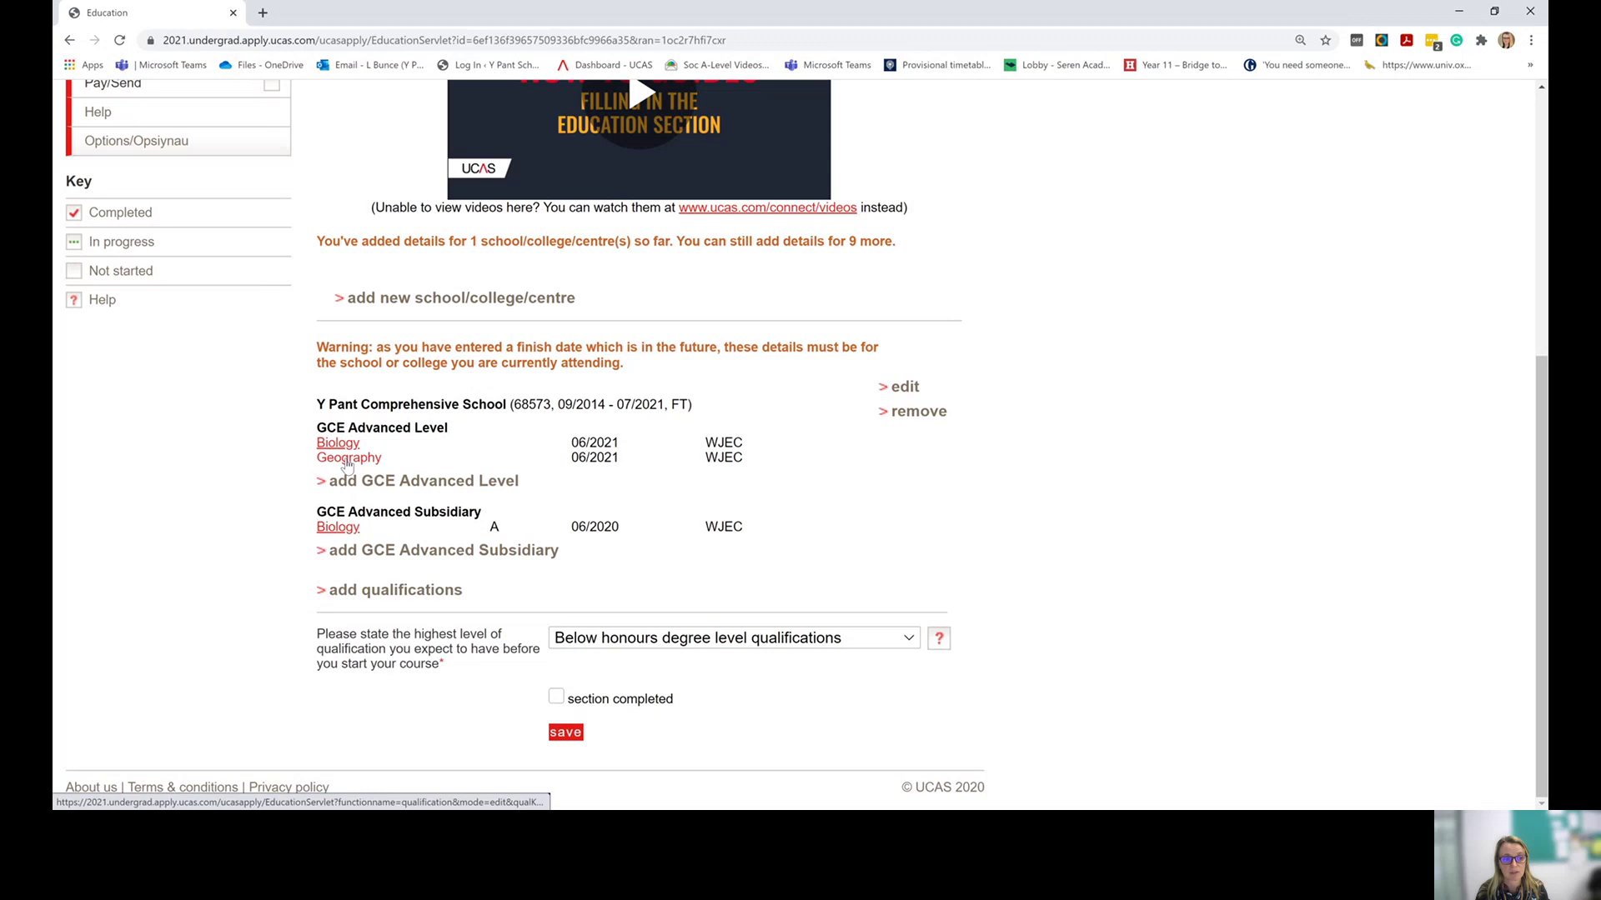
- Add a Geography GCE AS level, June 2020, WJEC, grade A
left_click(399, 552)
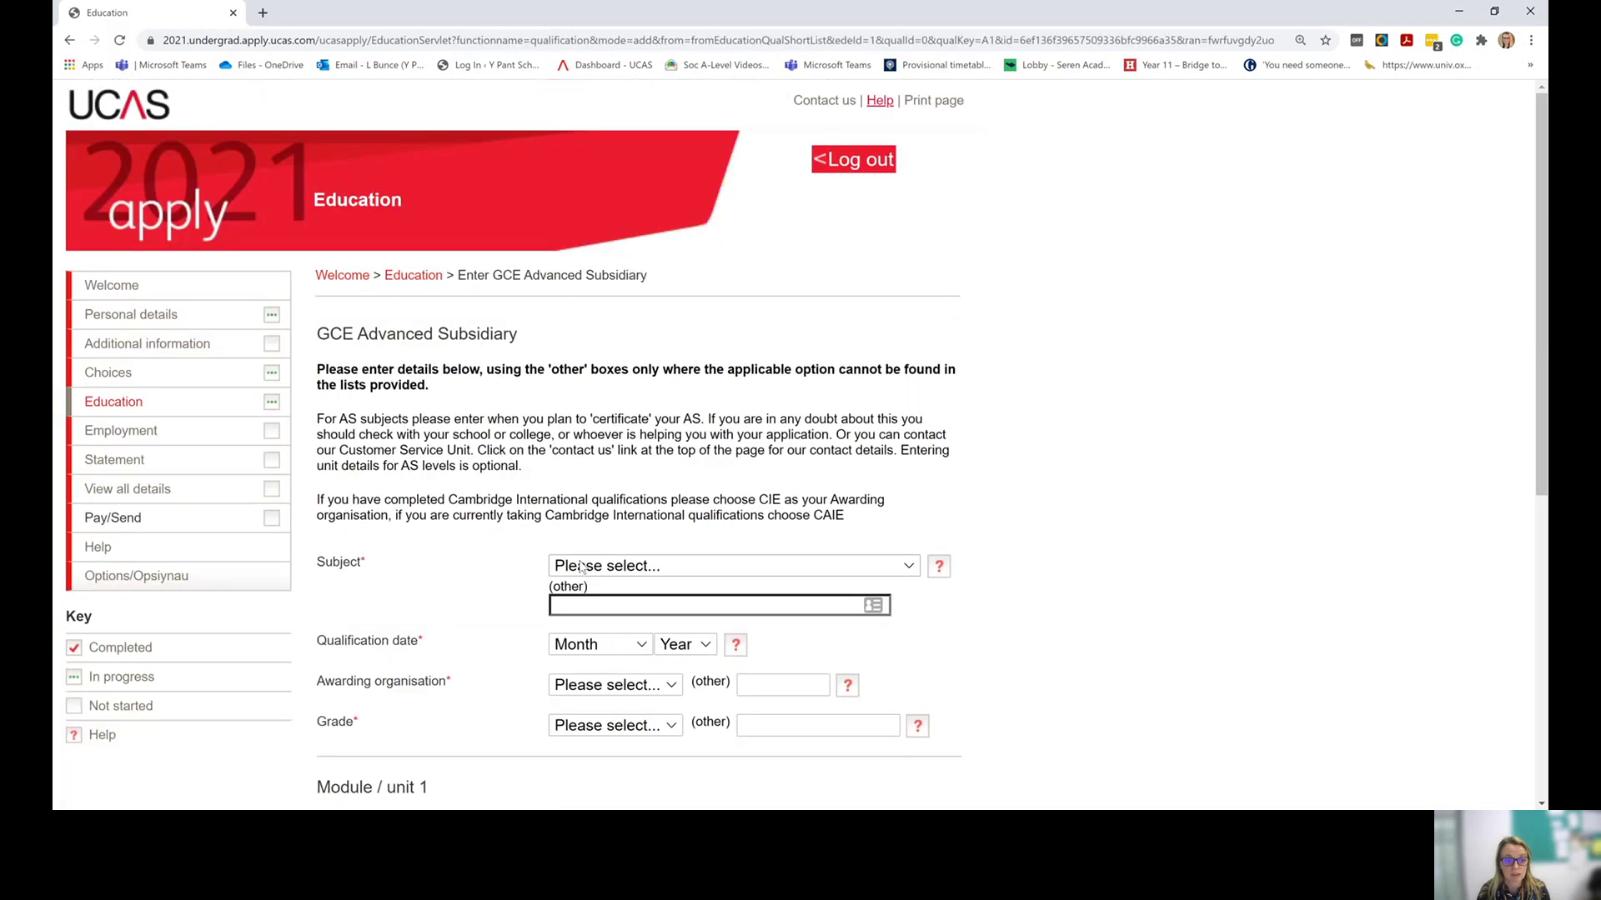
left_click(587, 564)
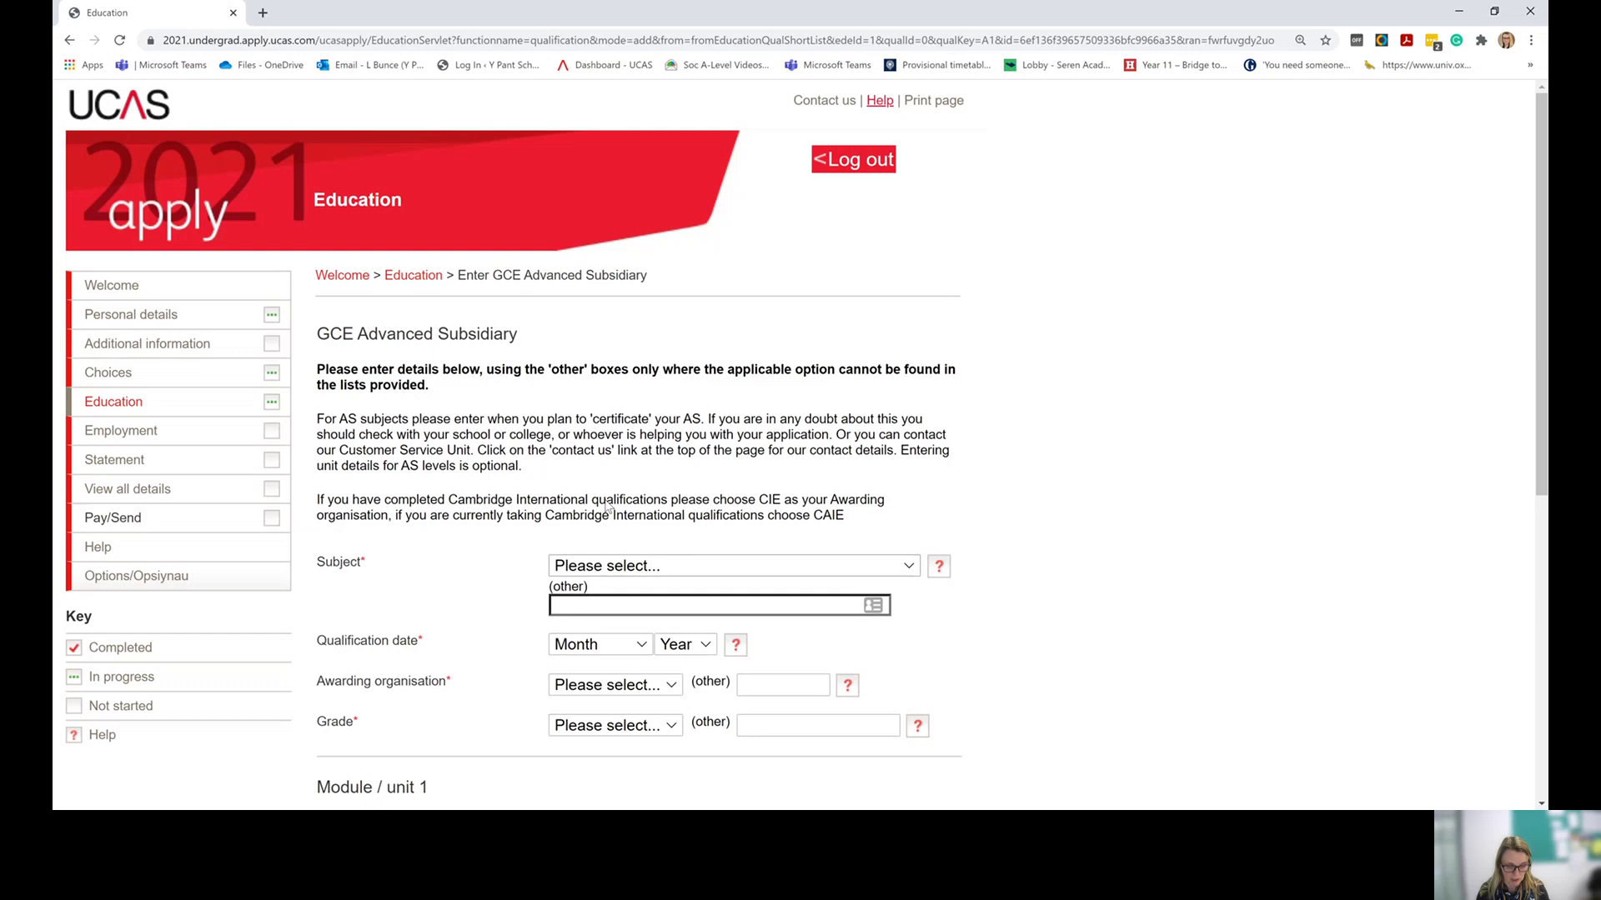
left_click(609, 513)
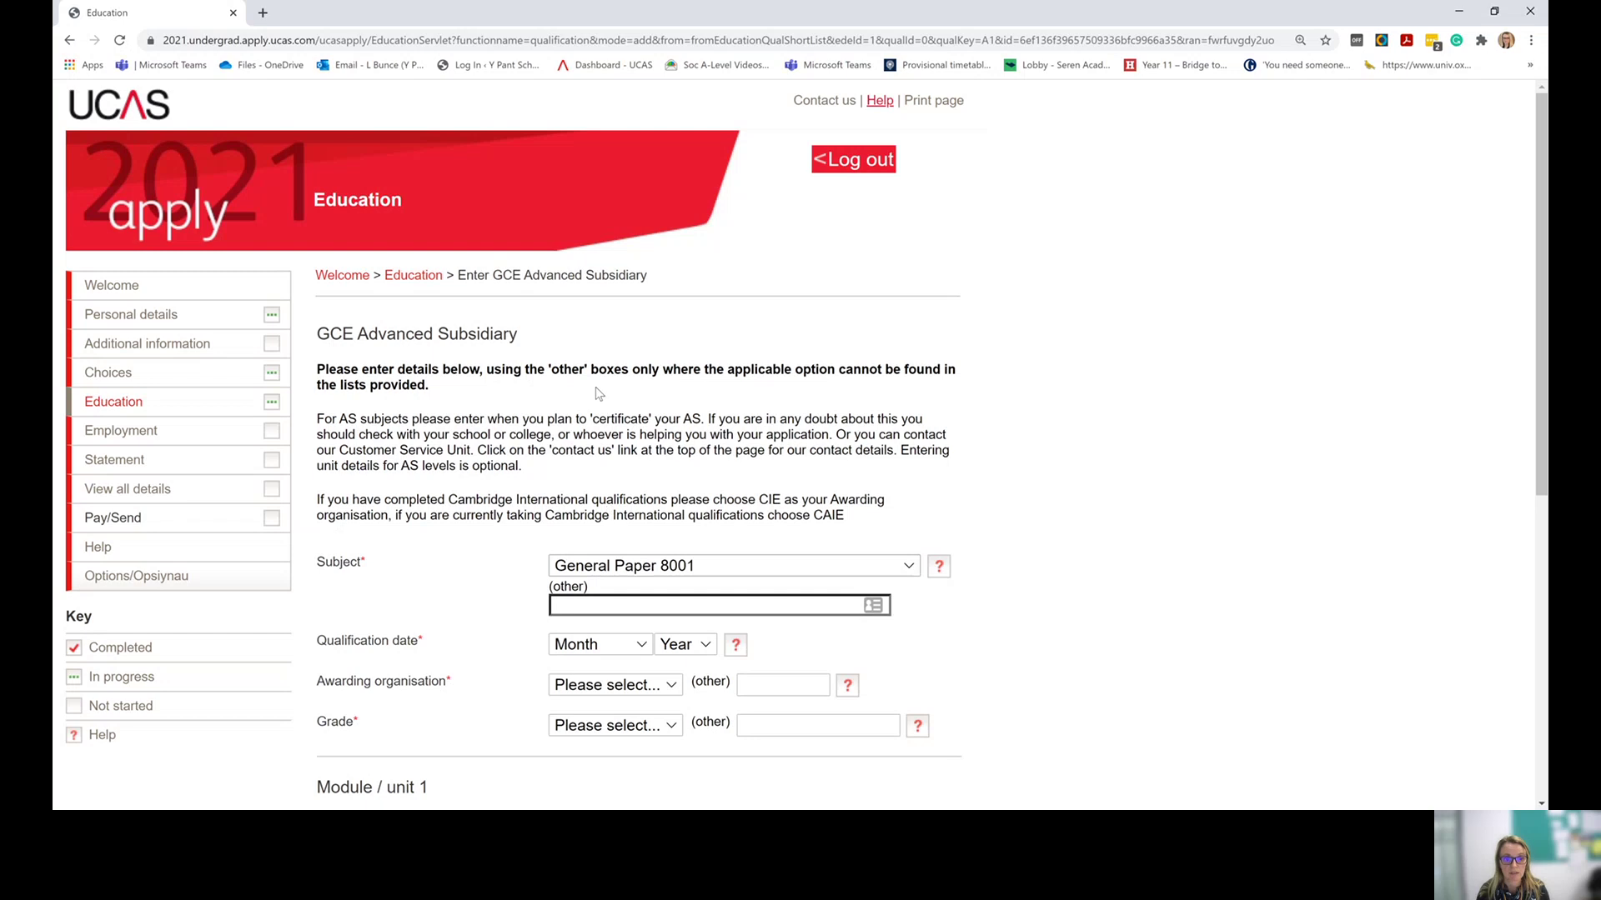
left_click(592, 340)
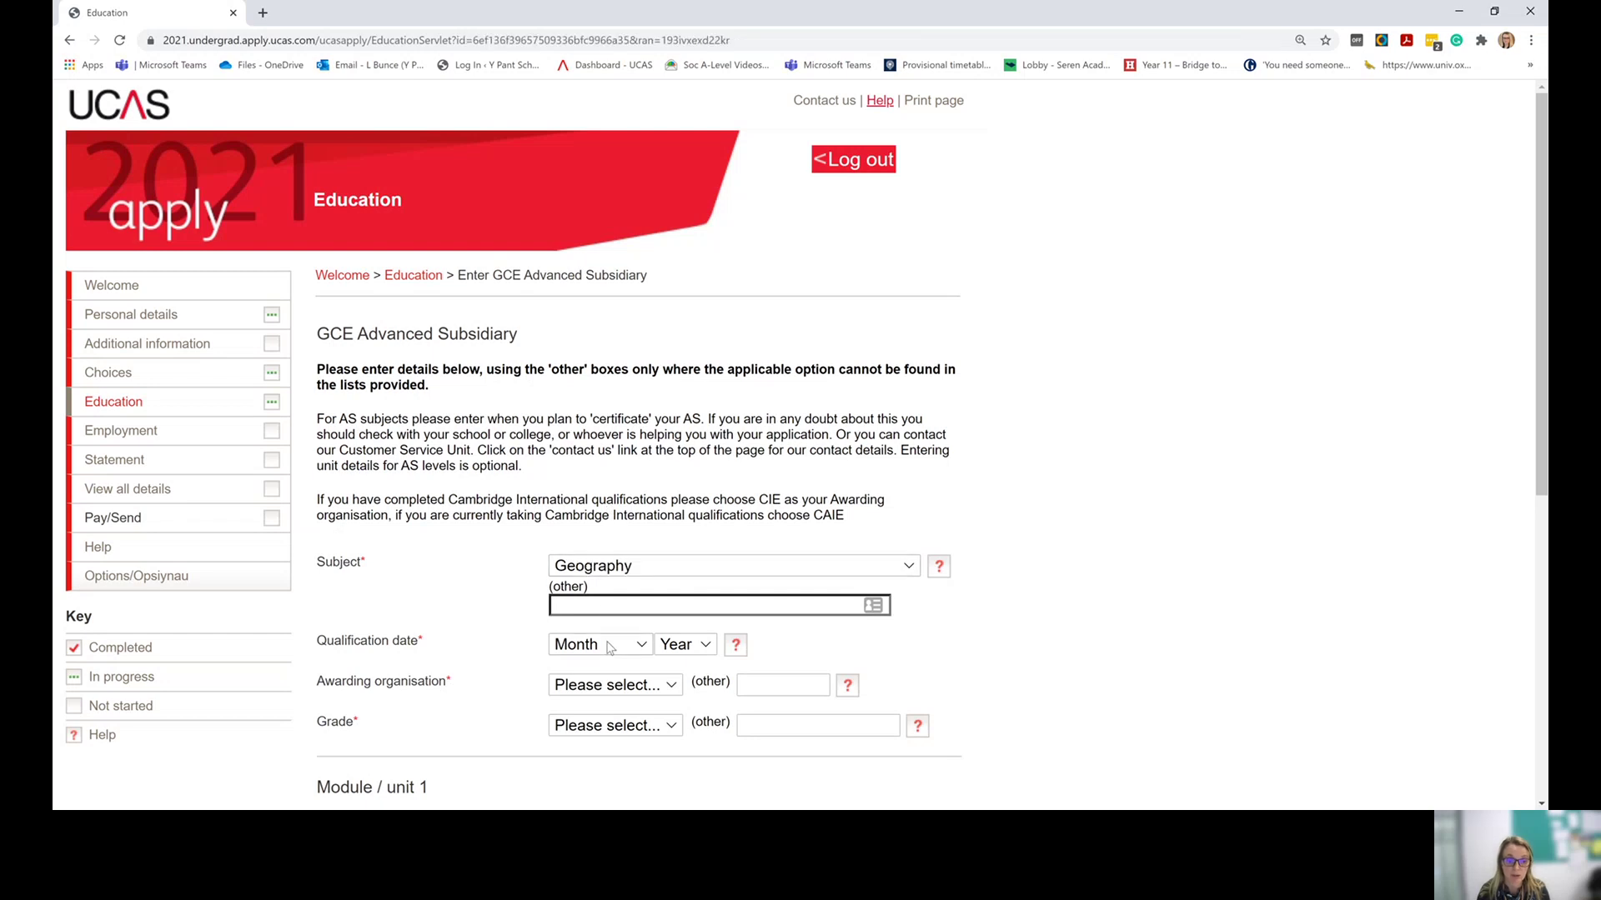
left_click(604, 533)
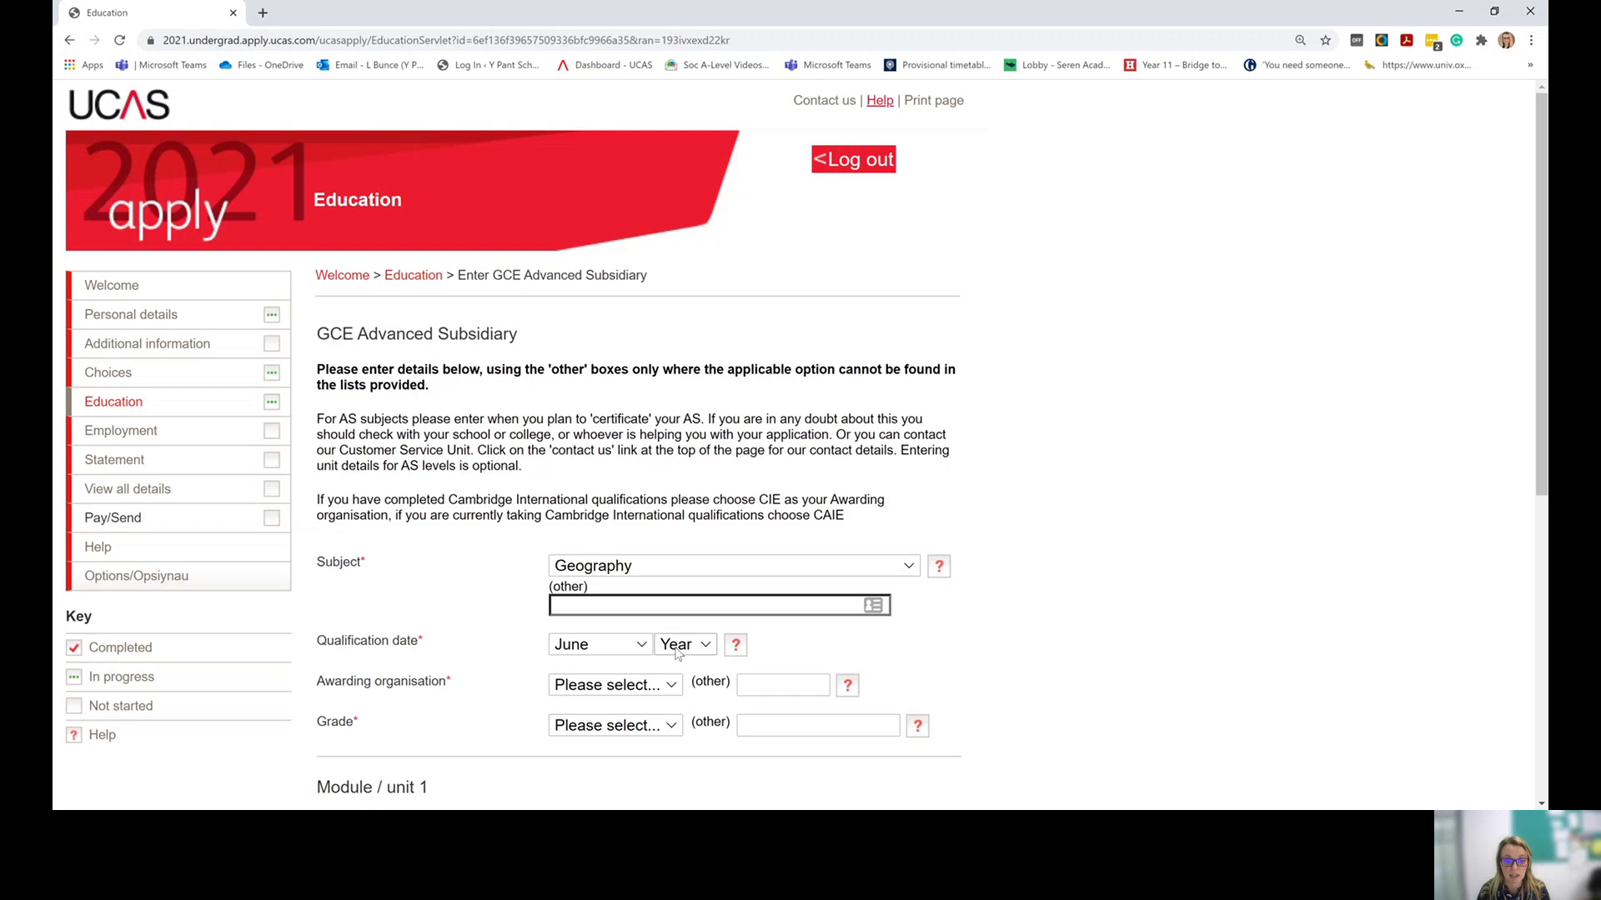
left_click(686, 528)
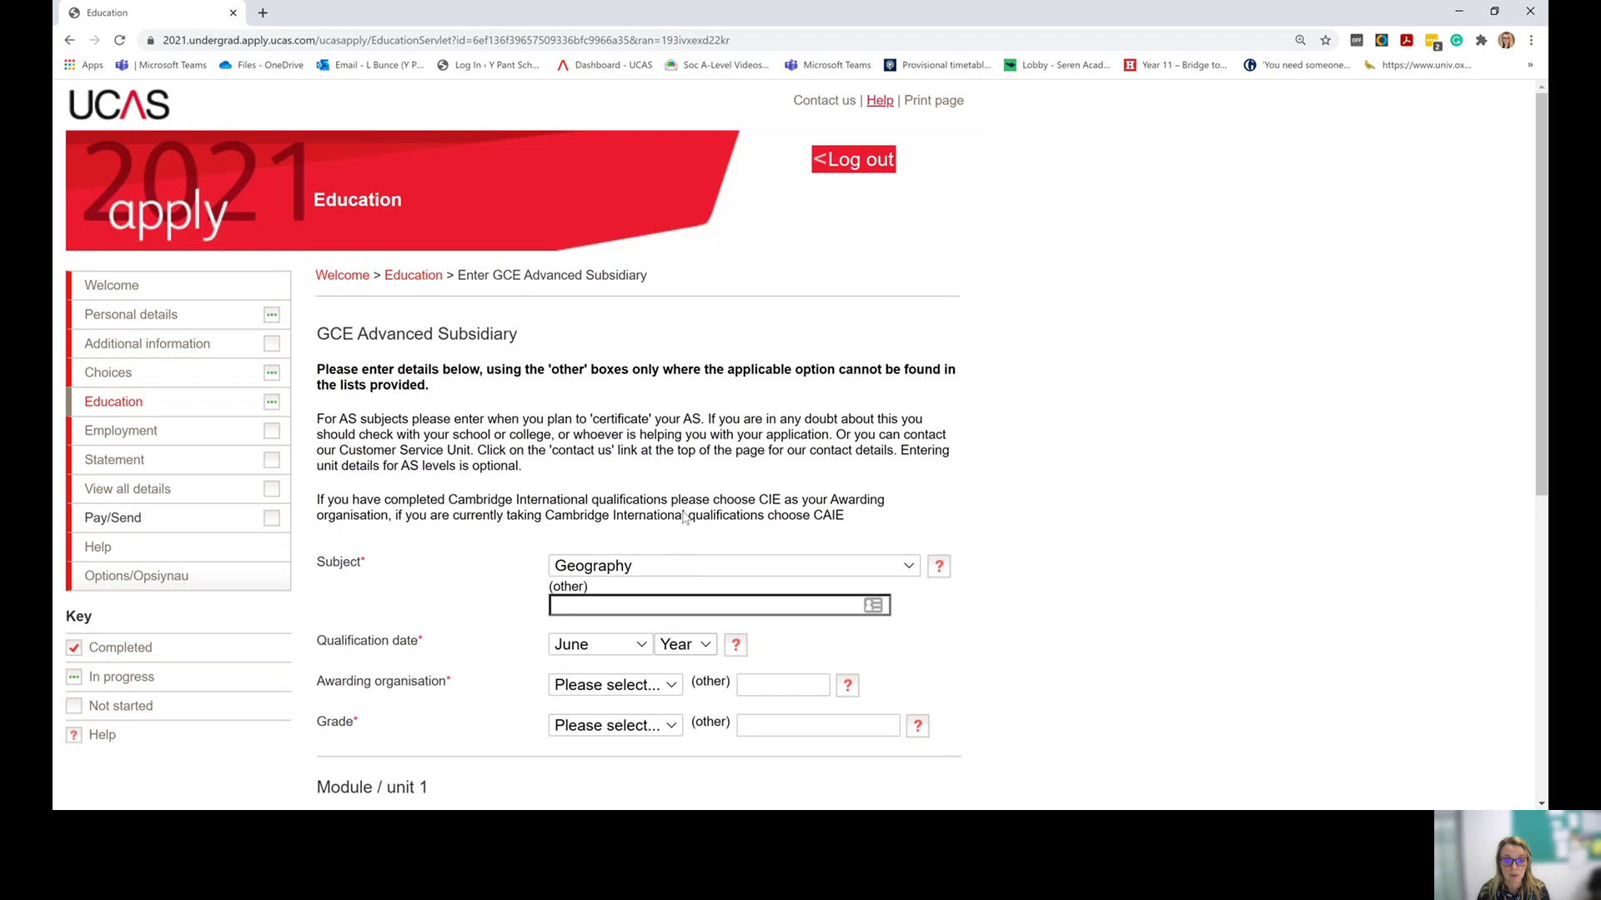
left_click(606, 685)
left_click(609, 713)
left_click(612, 725)
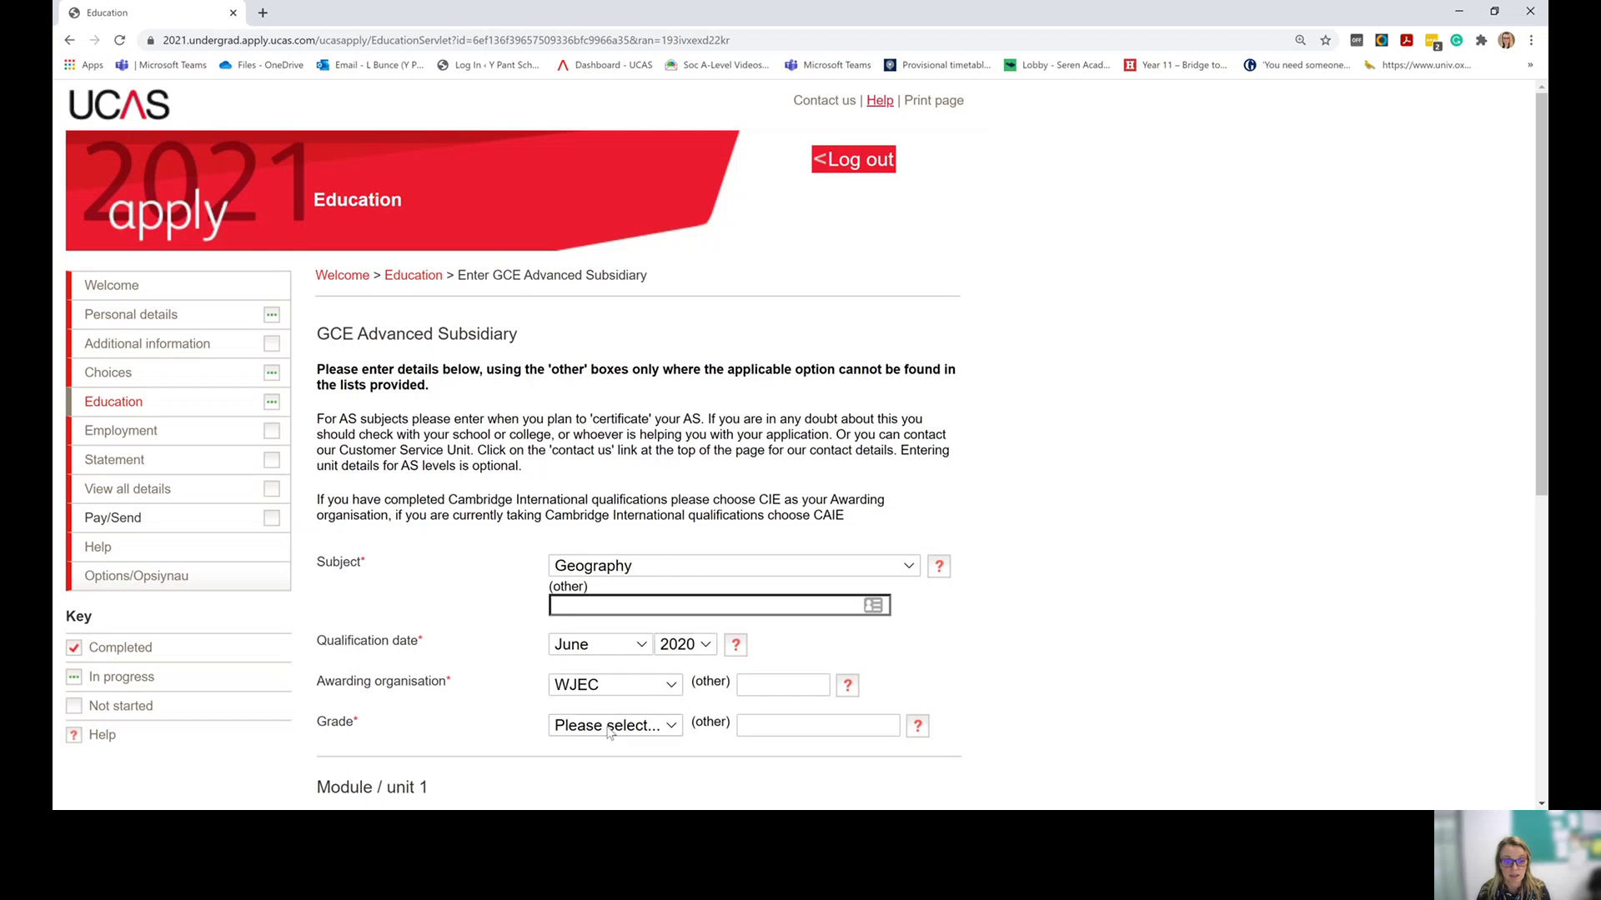
left_click(574, 612)
scroll(498, 681, "down", 7)
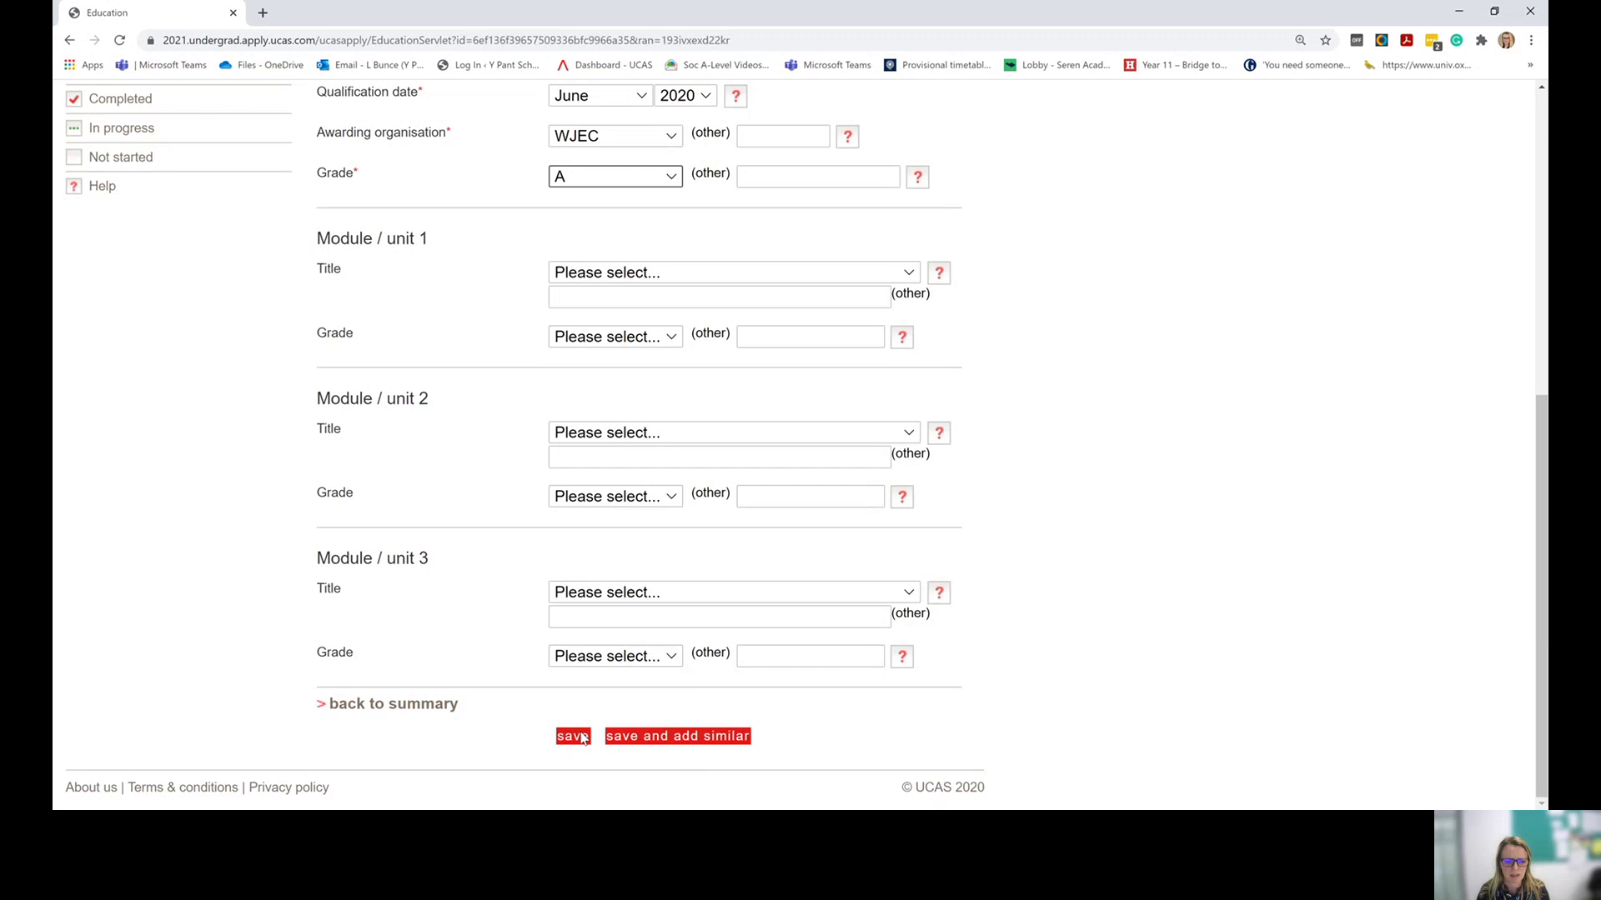
left_click(574, 736)
scroll(586, 691, "down", 5)
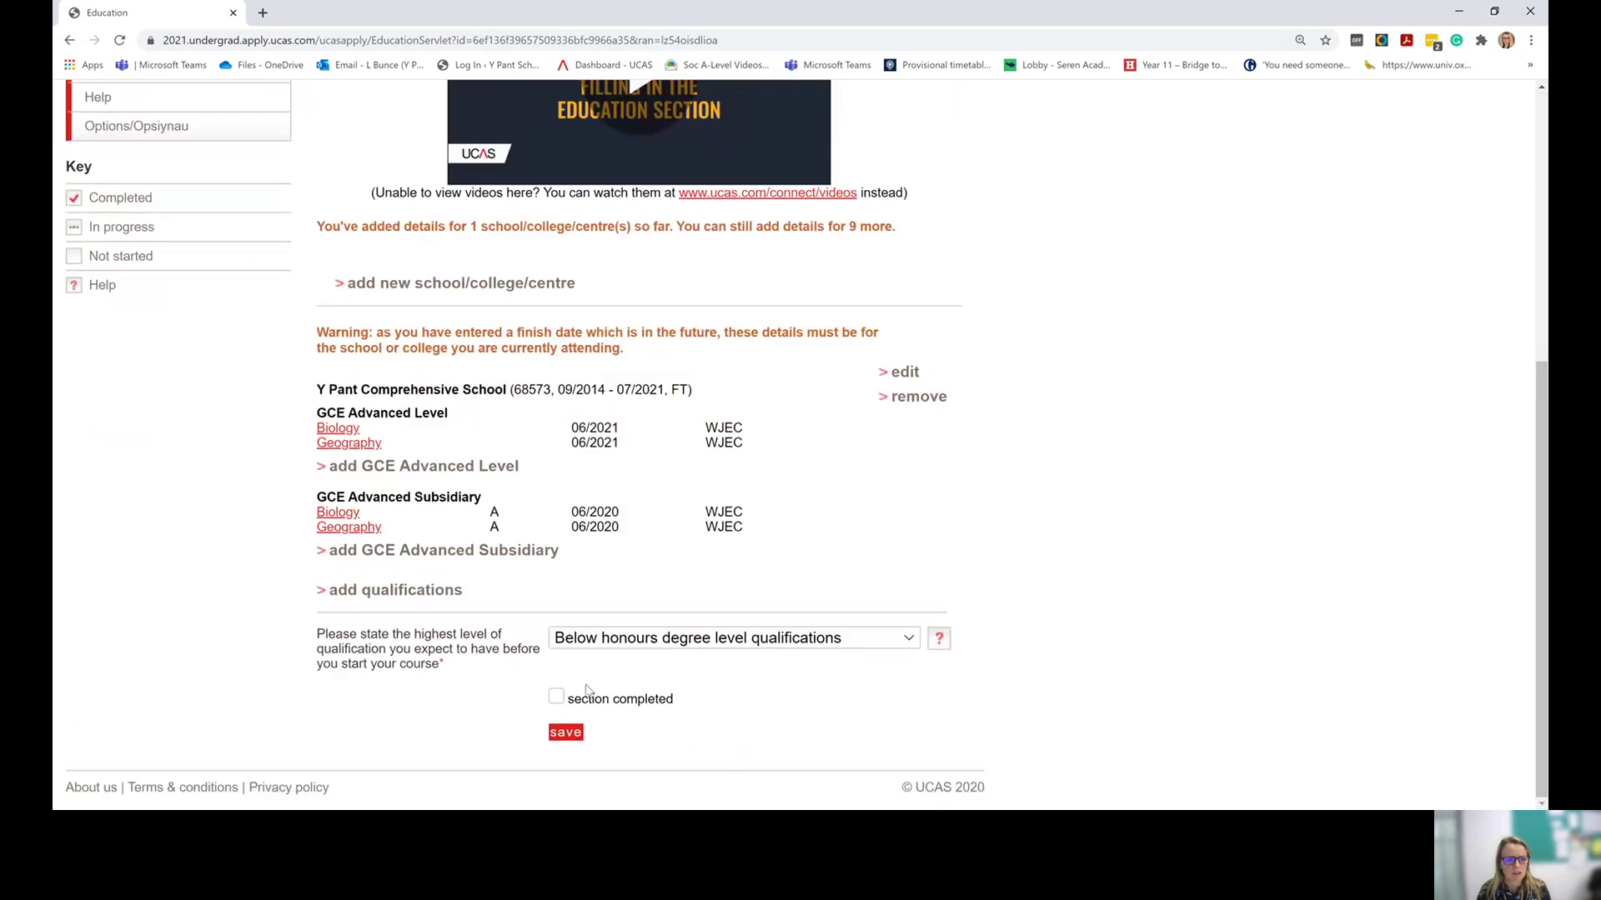
- Begin another qualification and pick the Welsh Baccalaureate Advanced Skills Challenge Certificate
left_click(410, 591)
scroll(643, 578, "down", 1)
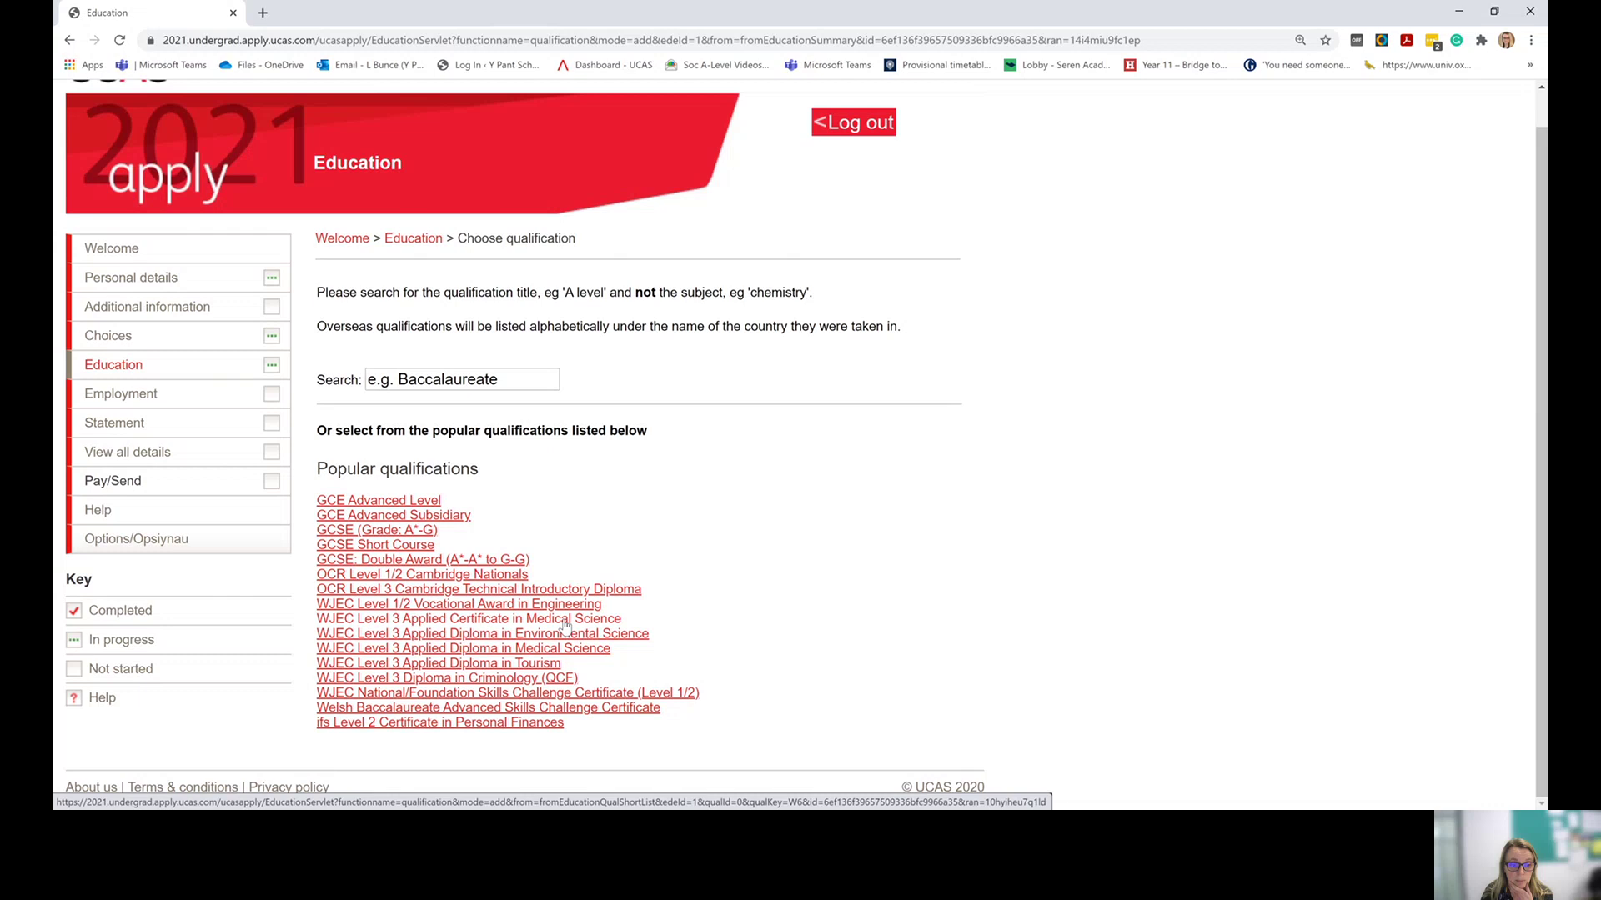
left_click(534, 667)
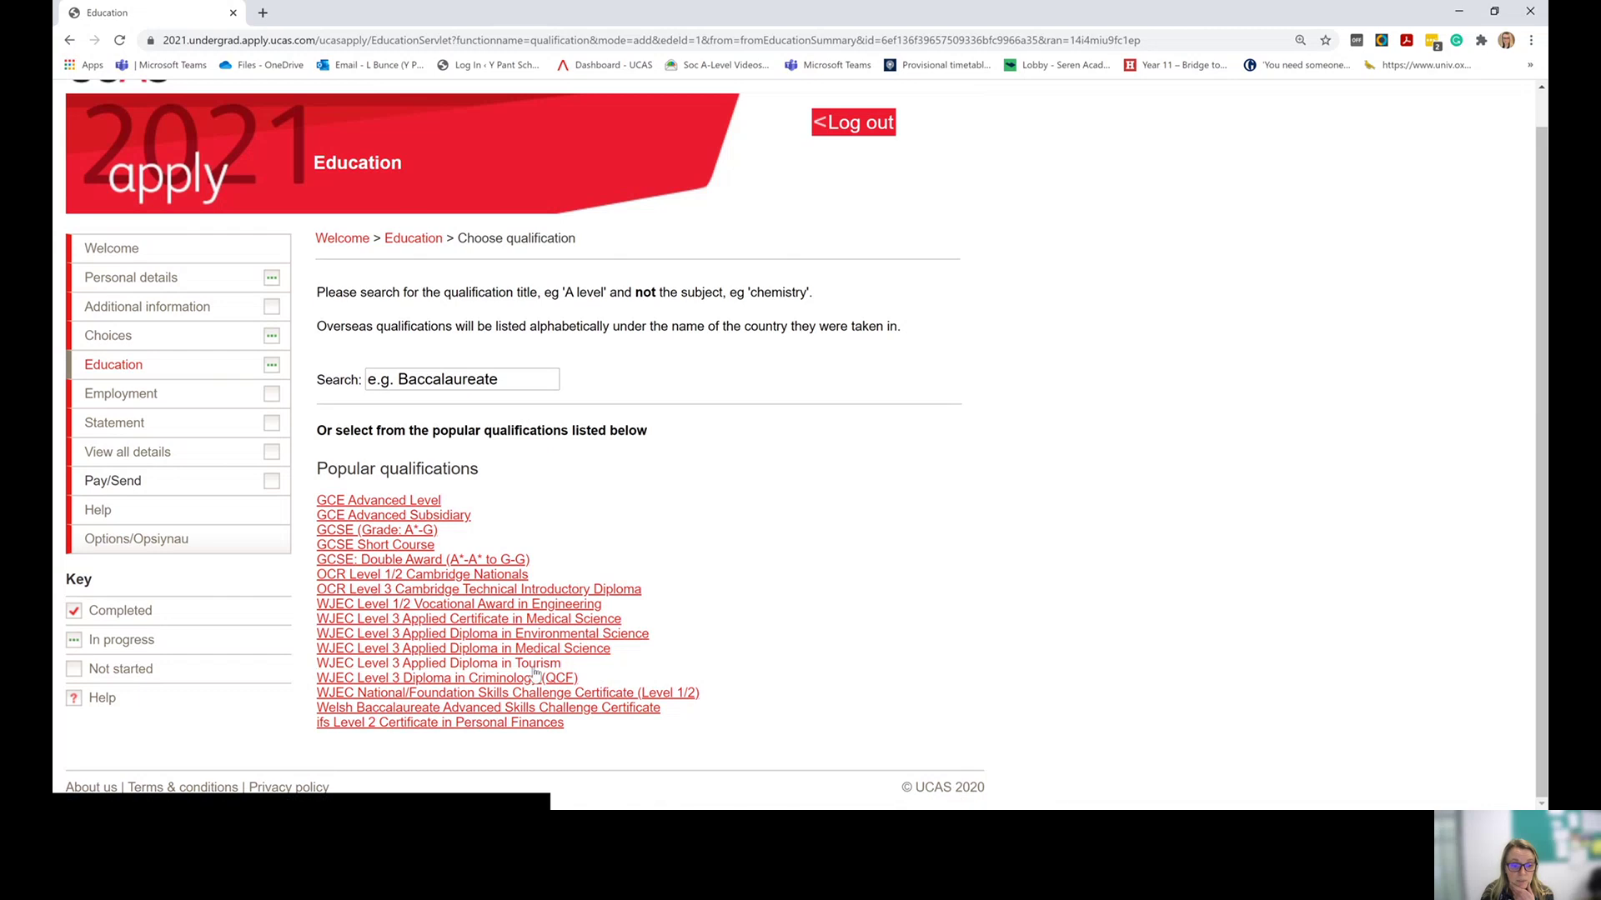
left_click(535, 677)
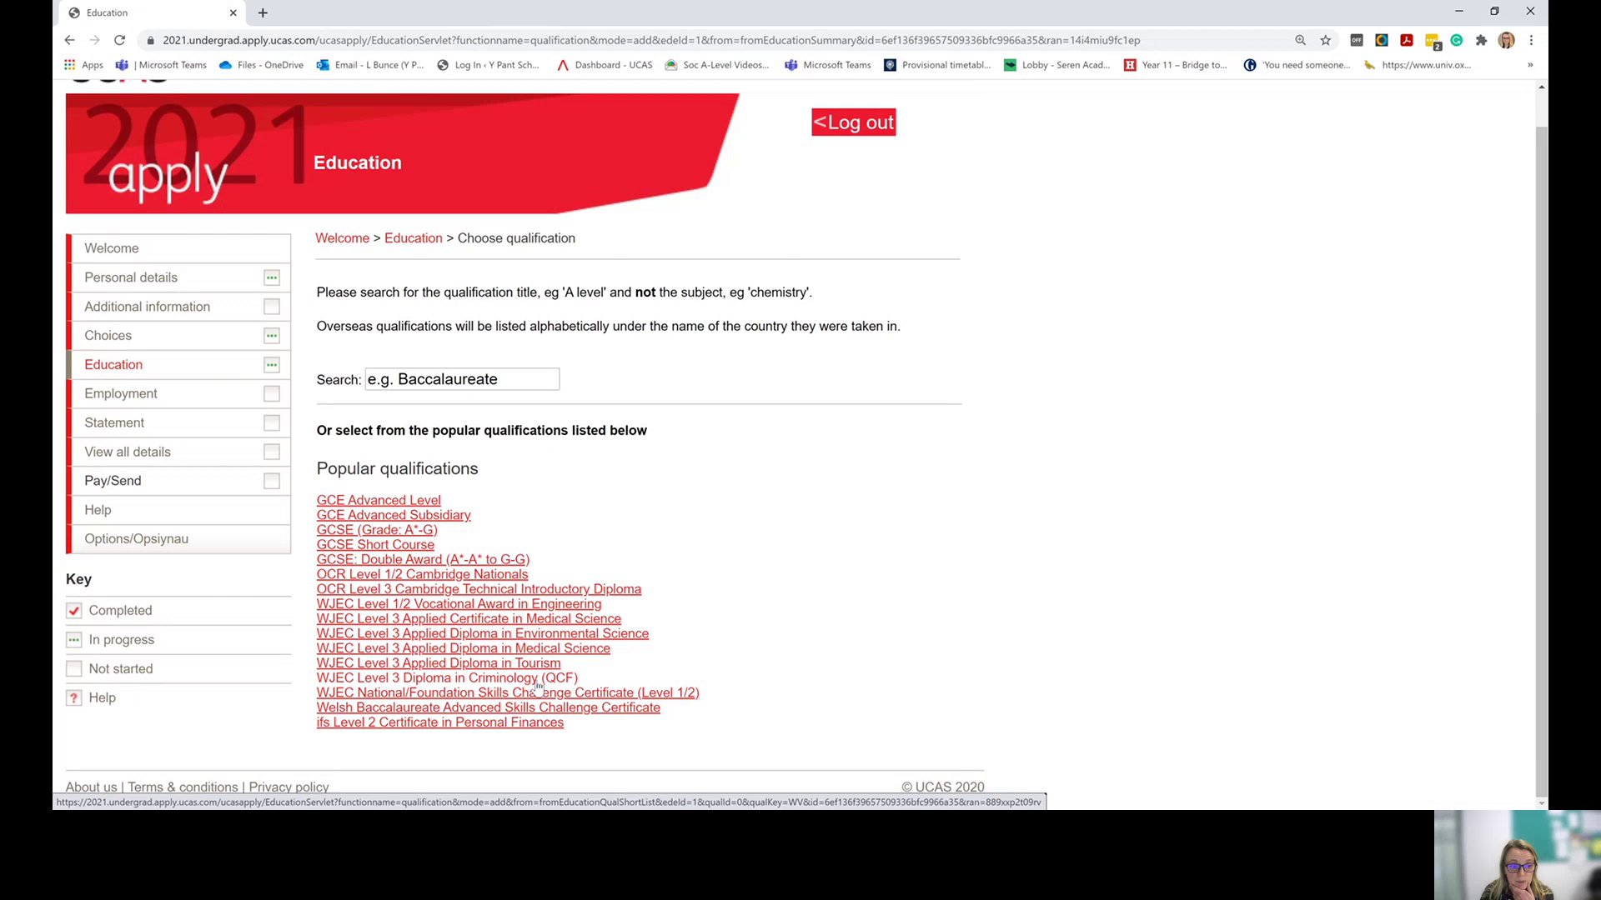
left_click(364, 591)
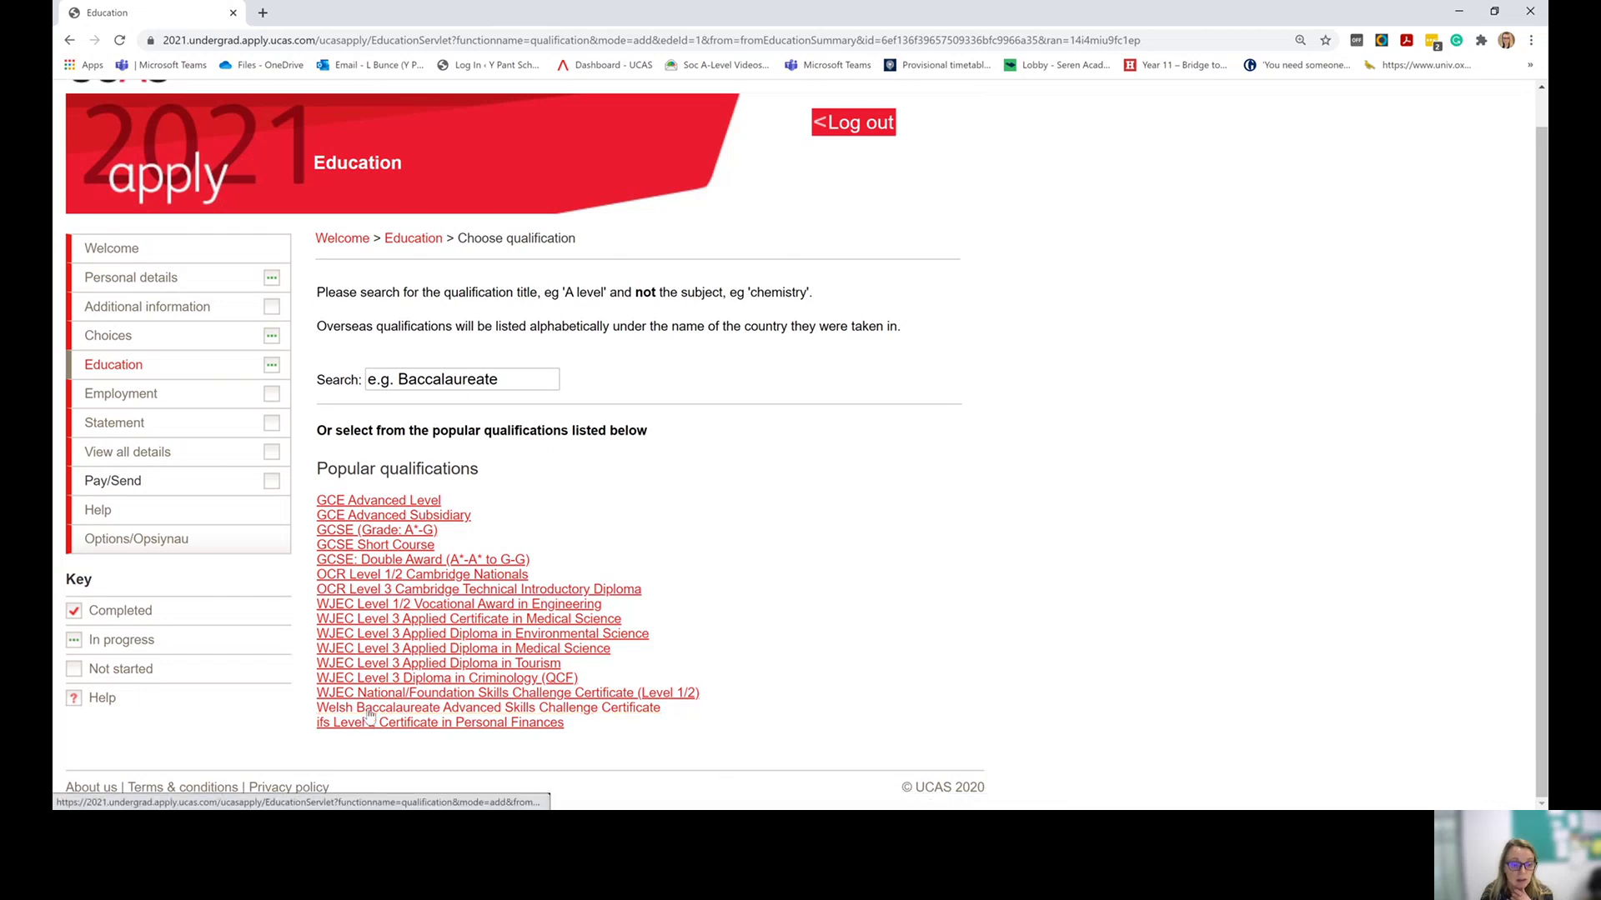
- Save a Welsh Baccalaureate Advanced Skills Challenge Certificate: June 2021, WJEC, grade Pending
left_click(497, 710)
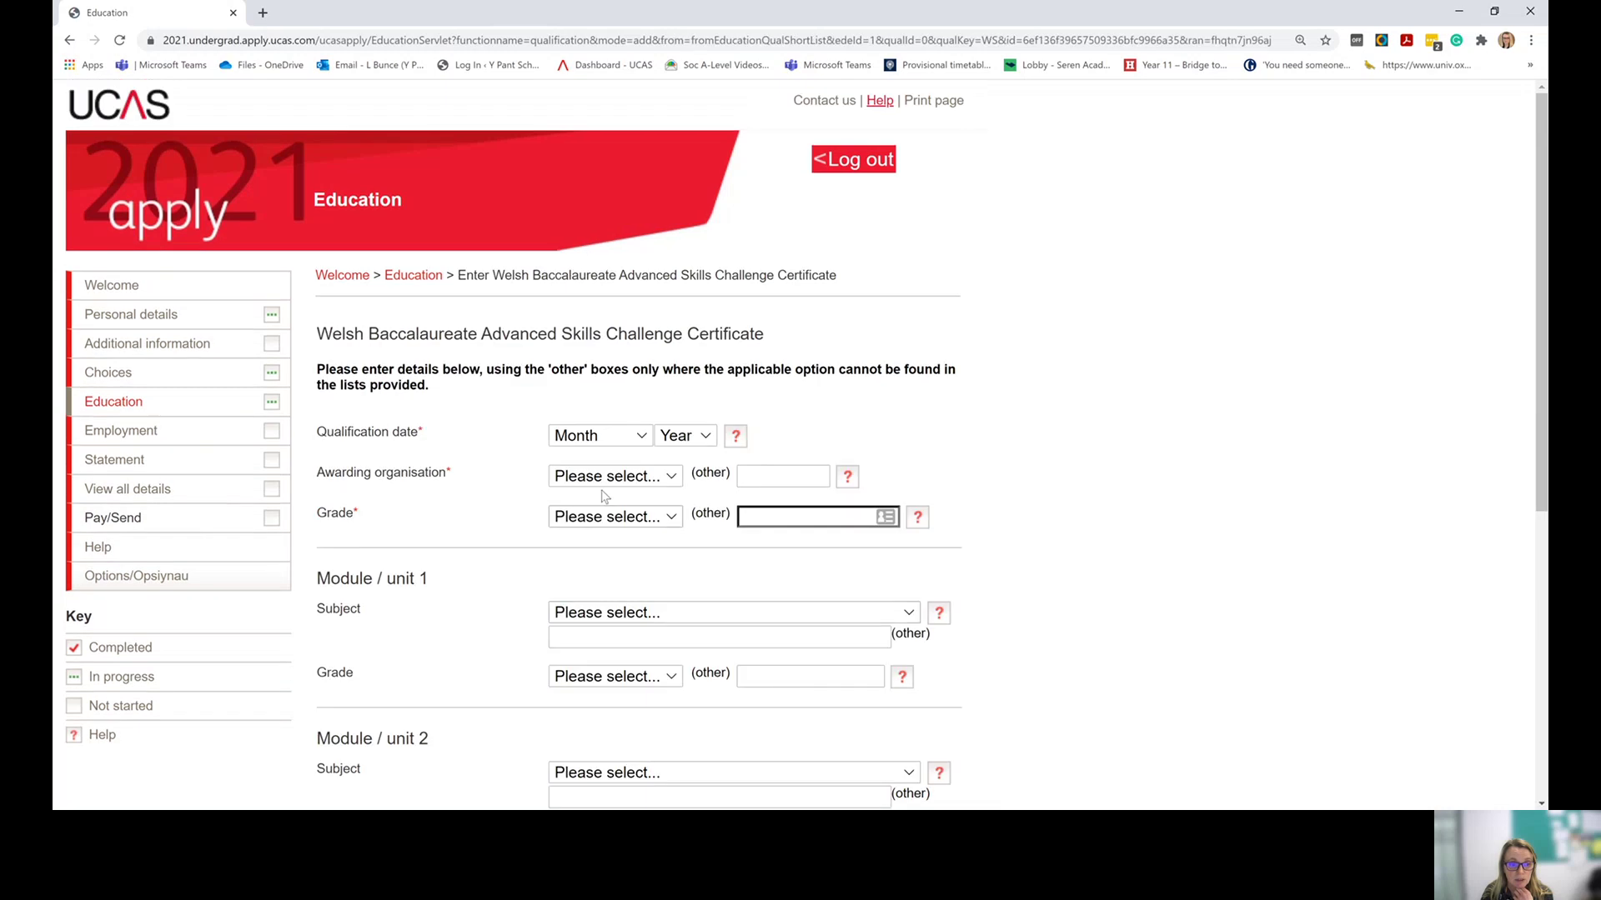
left_click(604, 445)
left_click(610, 573)
left_click(680, 482)
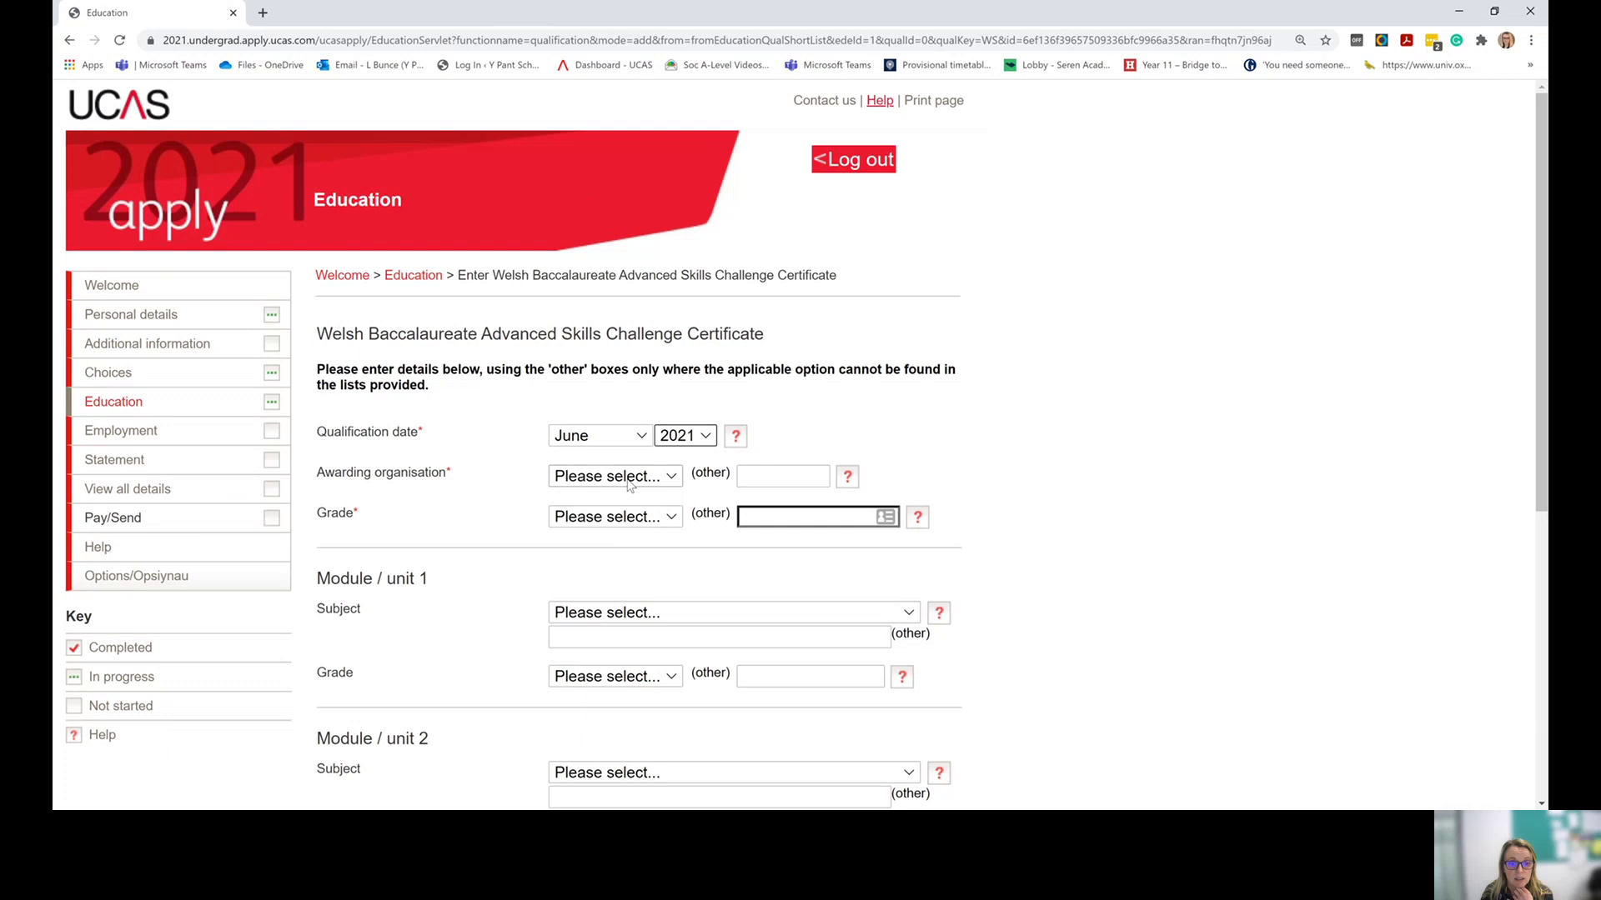
left_click(629, 484)
left_click(615, 524)
left_click(613, 524)
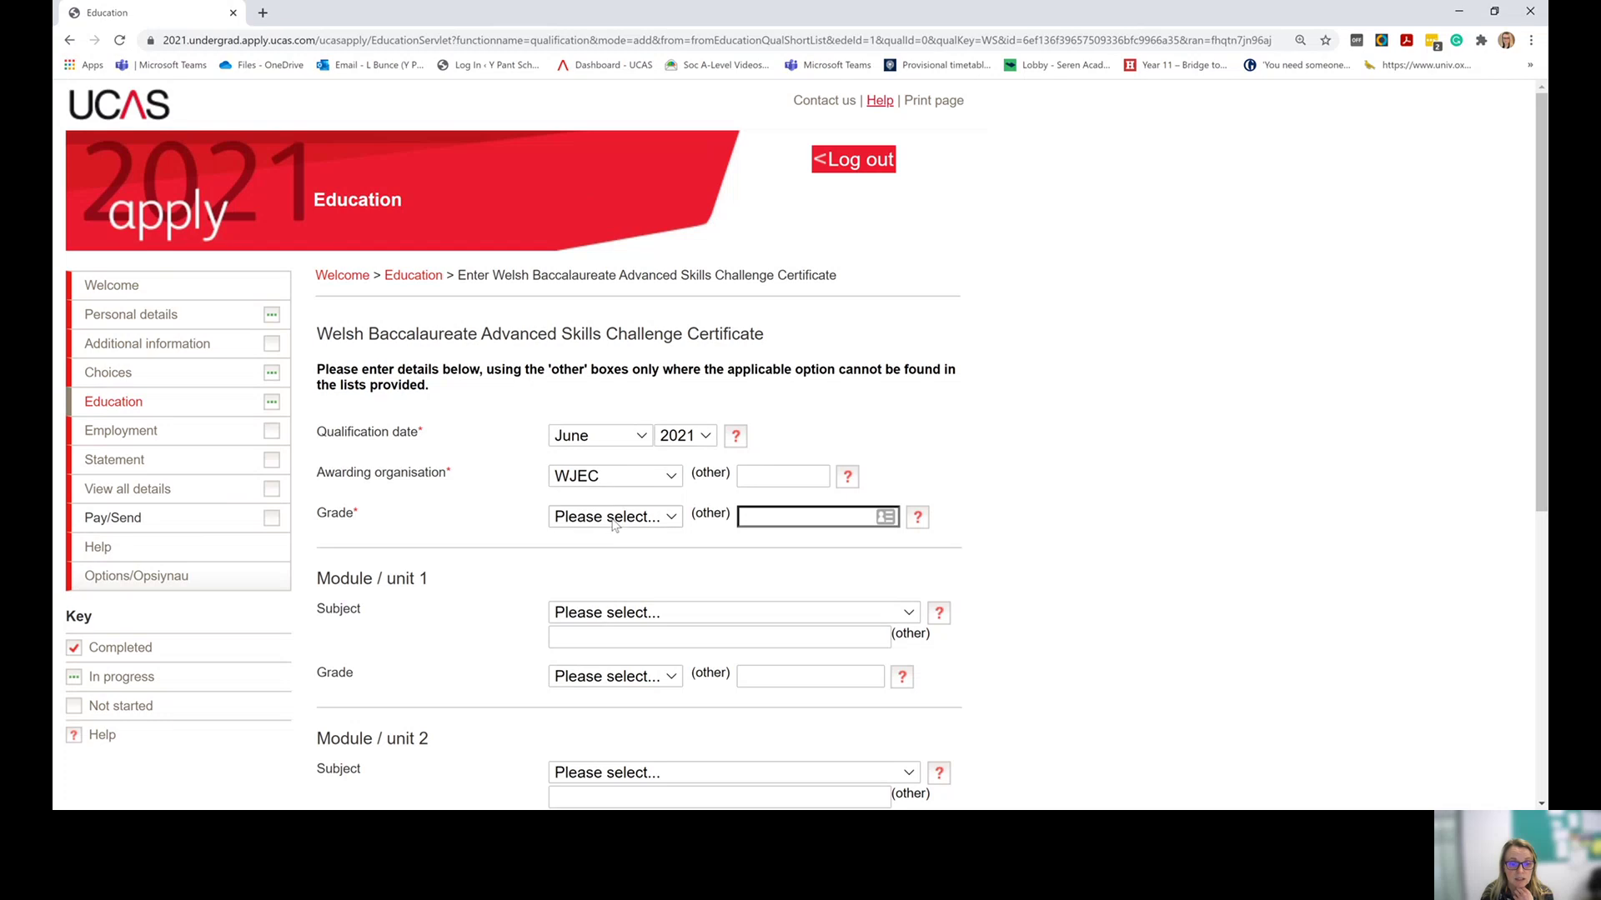
left_click(602, 562)
scroll(602, 562, "down", 6)
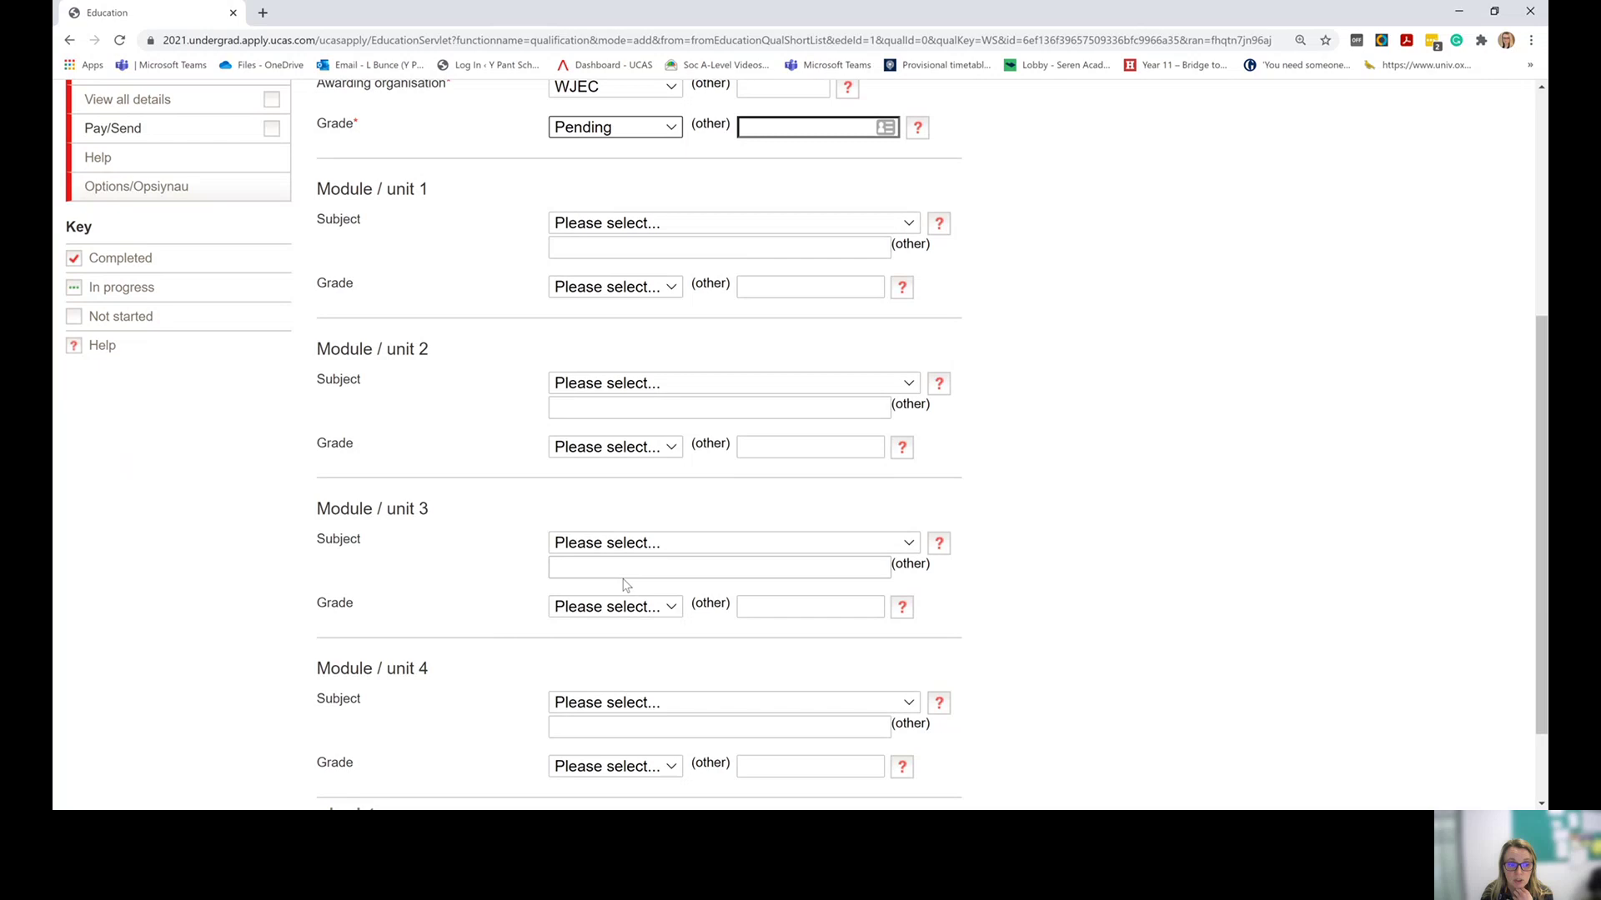
left_click(573, 736)
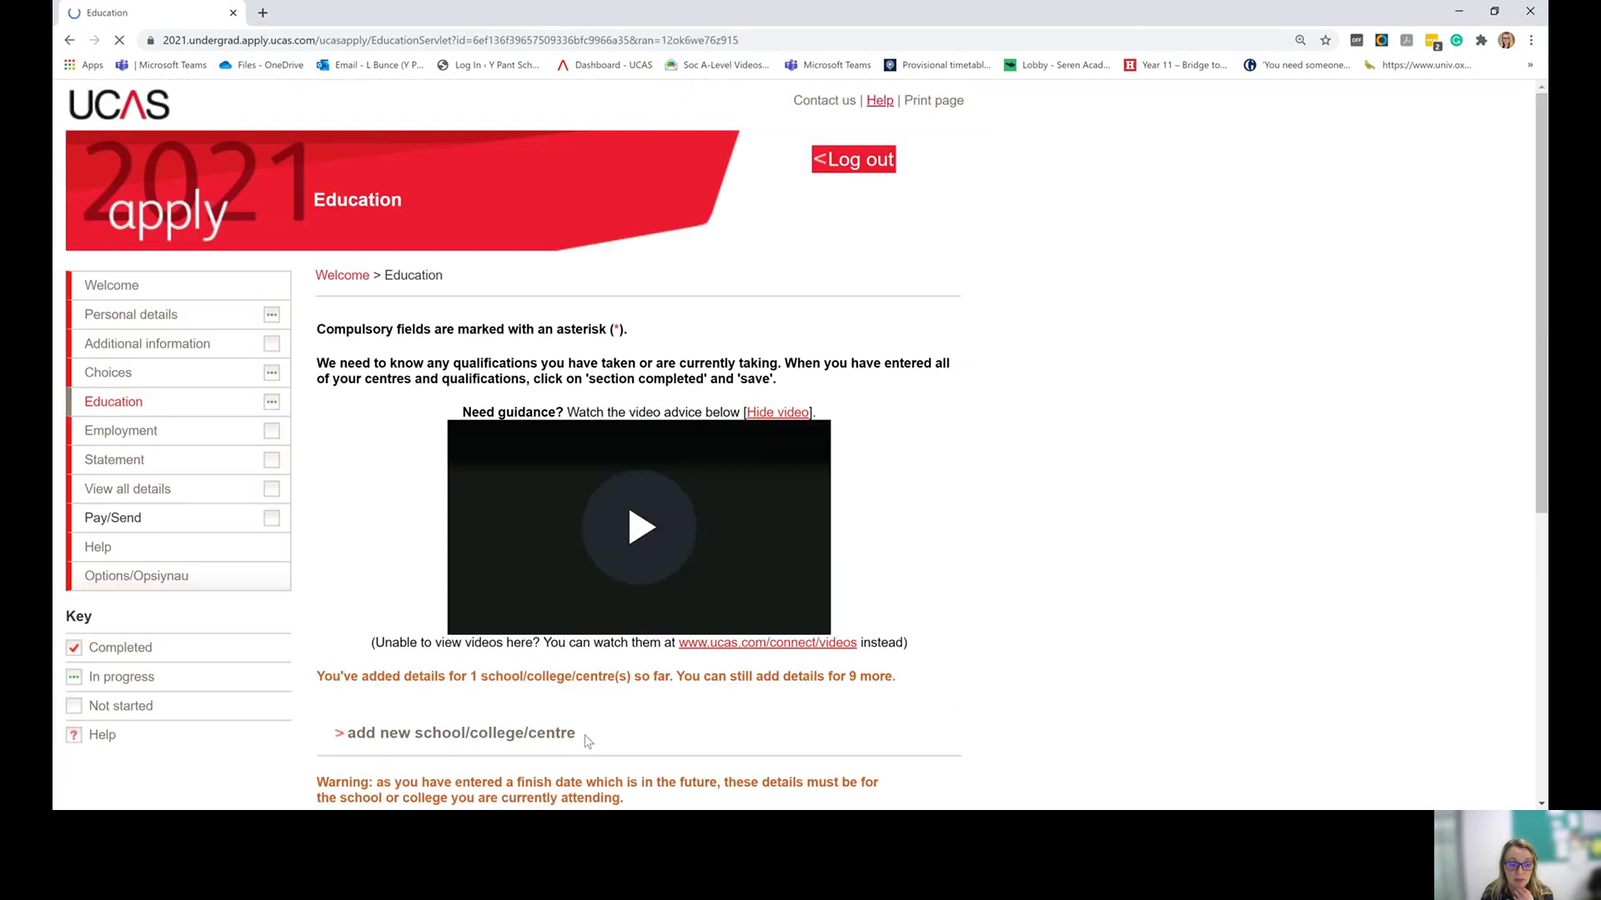
scroll(563, 680, "down", 6)
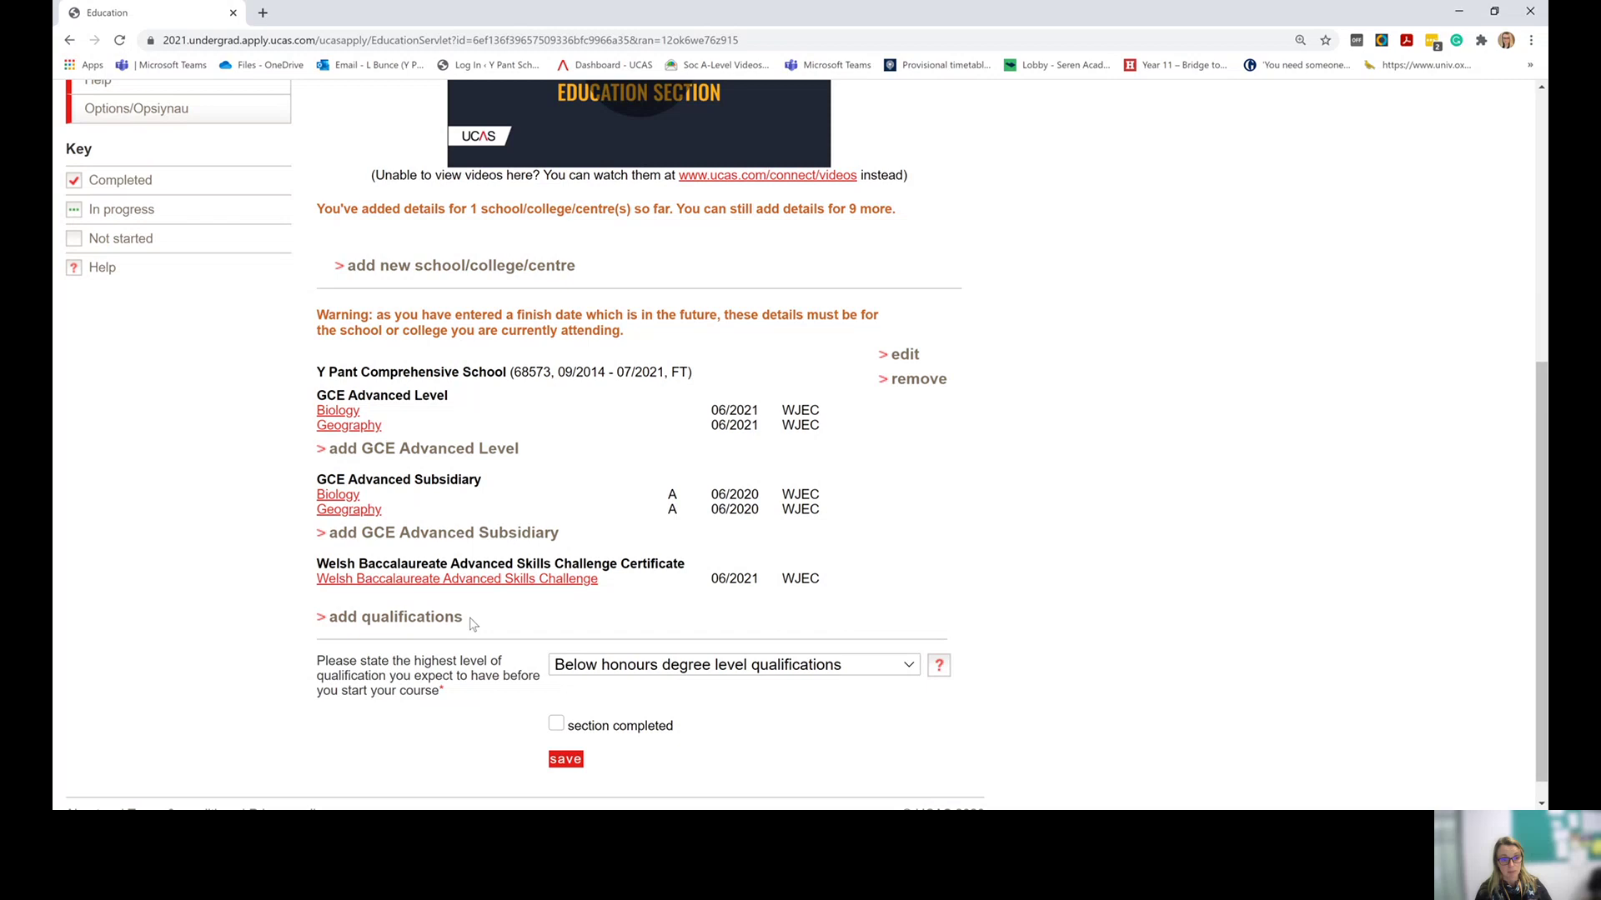
- Add a GCSE (Grade: A*-G) qualification and enter its subject
left_click(429, 618)
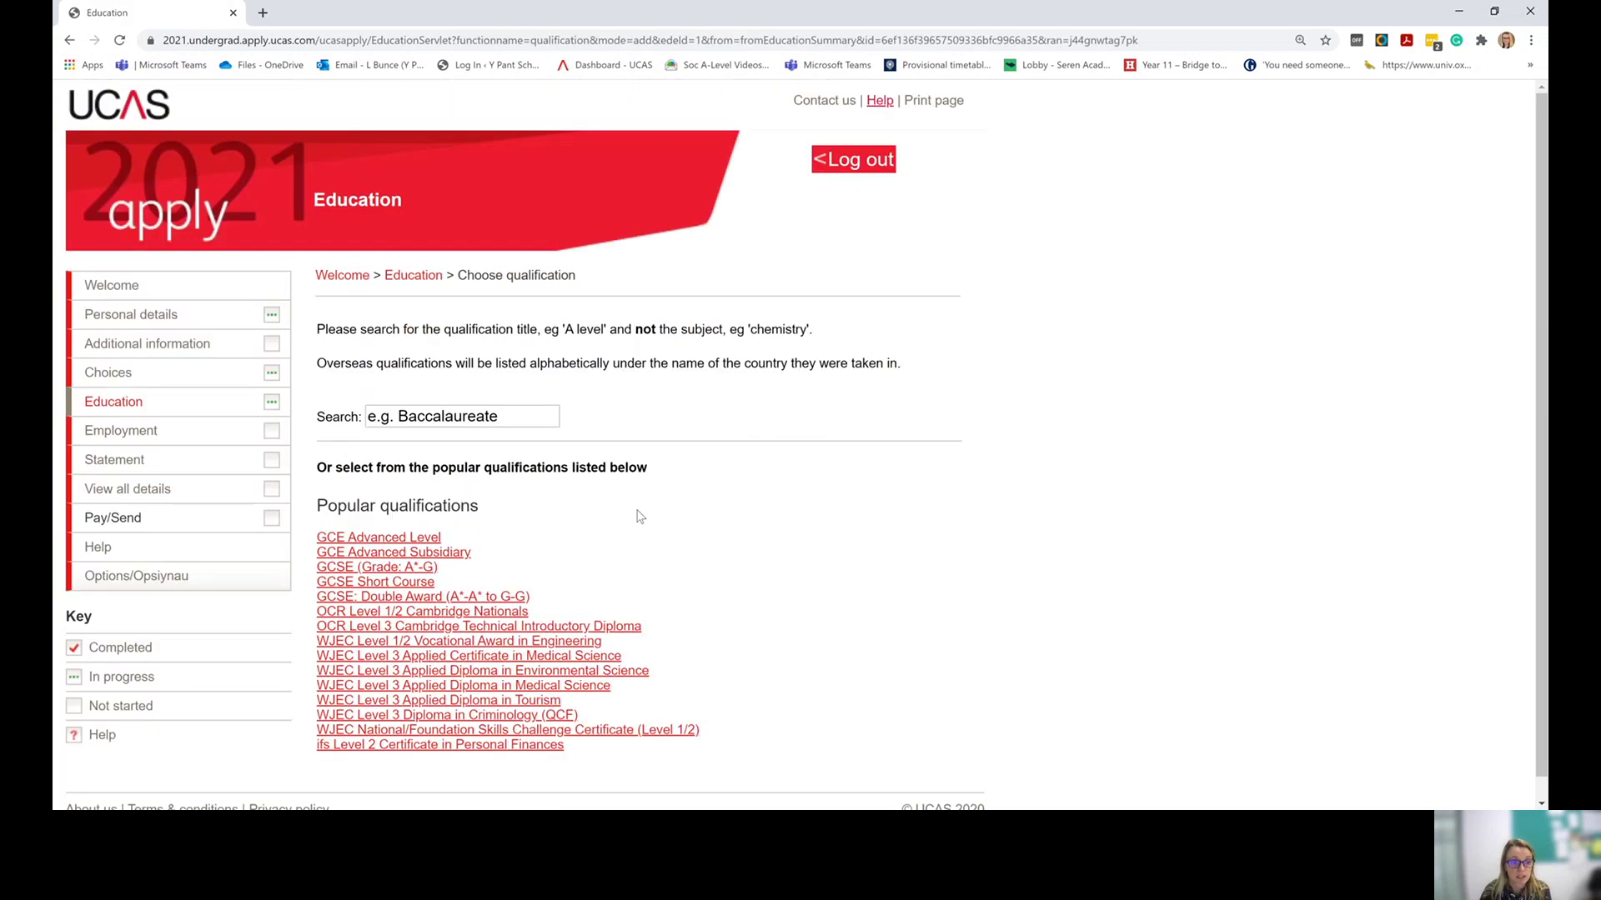
left_click(394, 570)
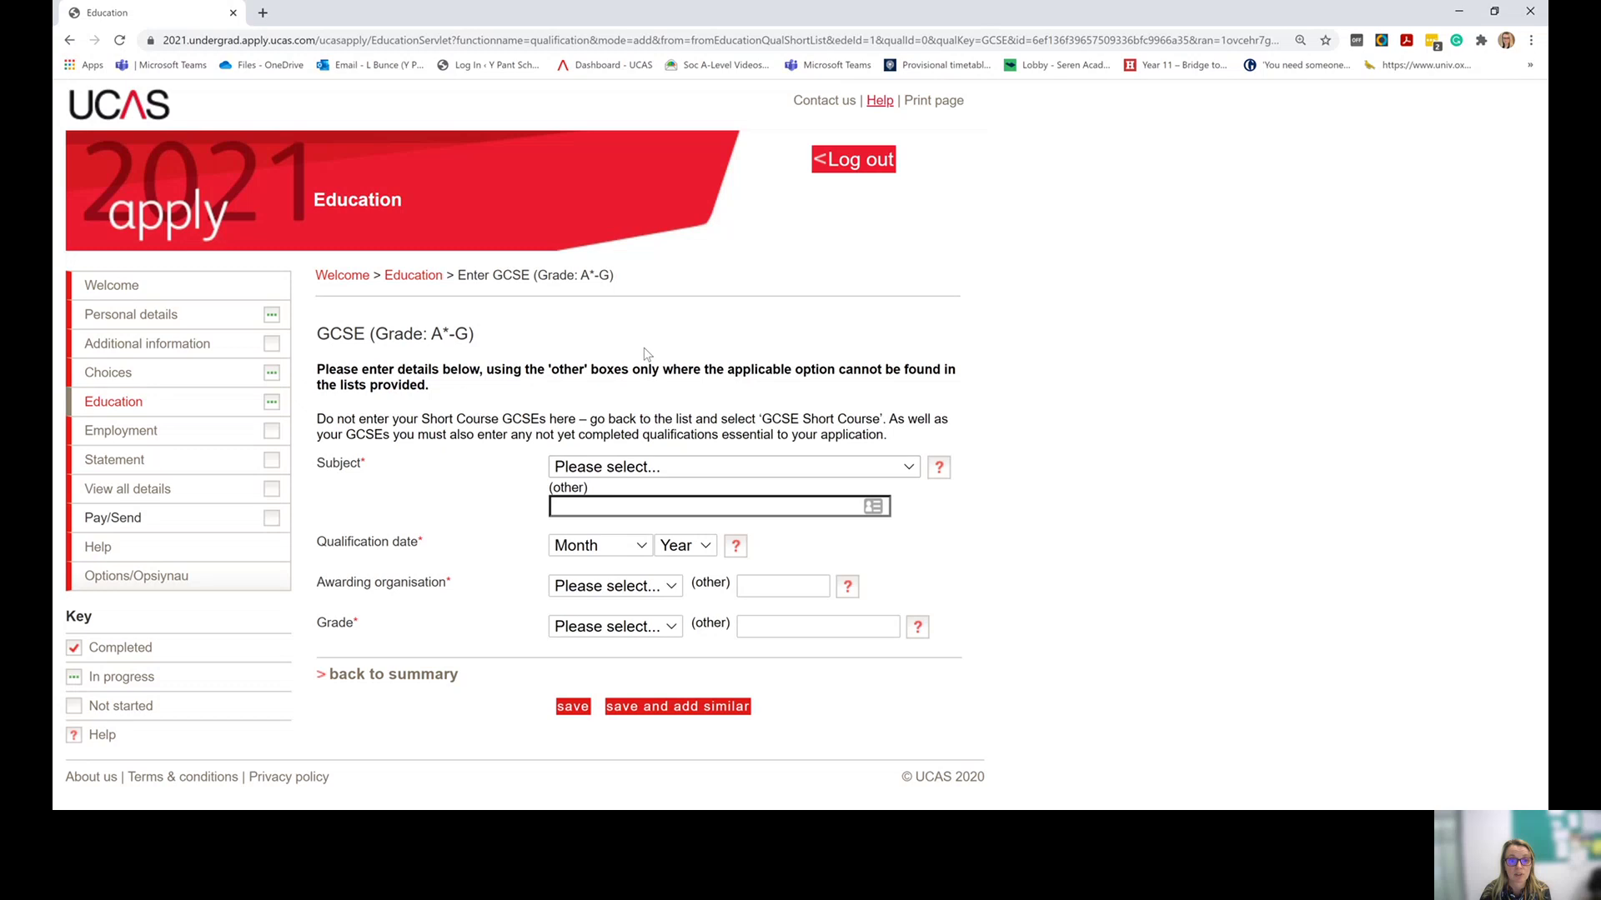
type("chem")
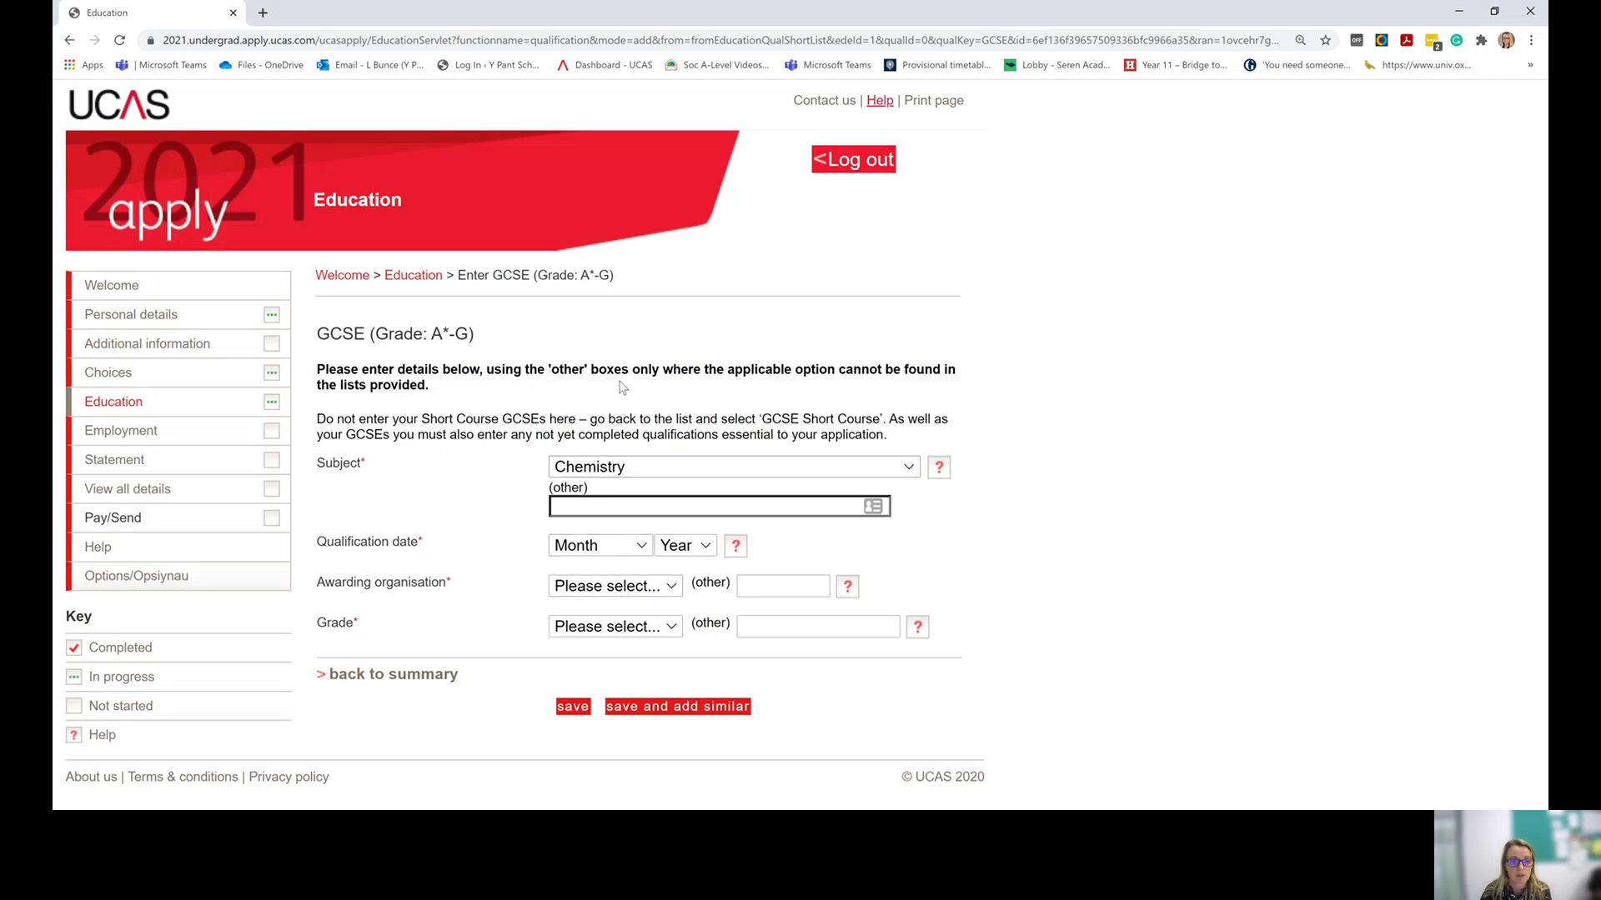
type("eng")
- Fill in June 2019, awarding organisation WJEC and grade A* for the English GCSE
key("Tab")
type("jun")
key("Tab")
type("2019")
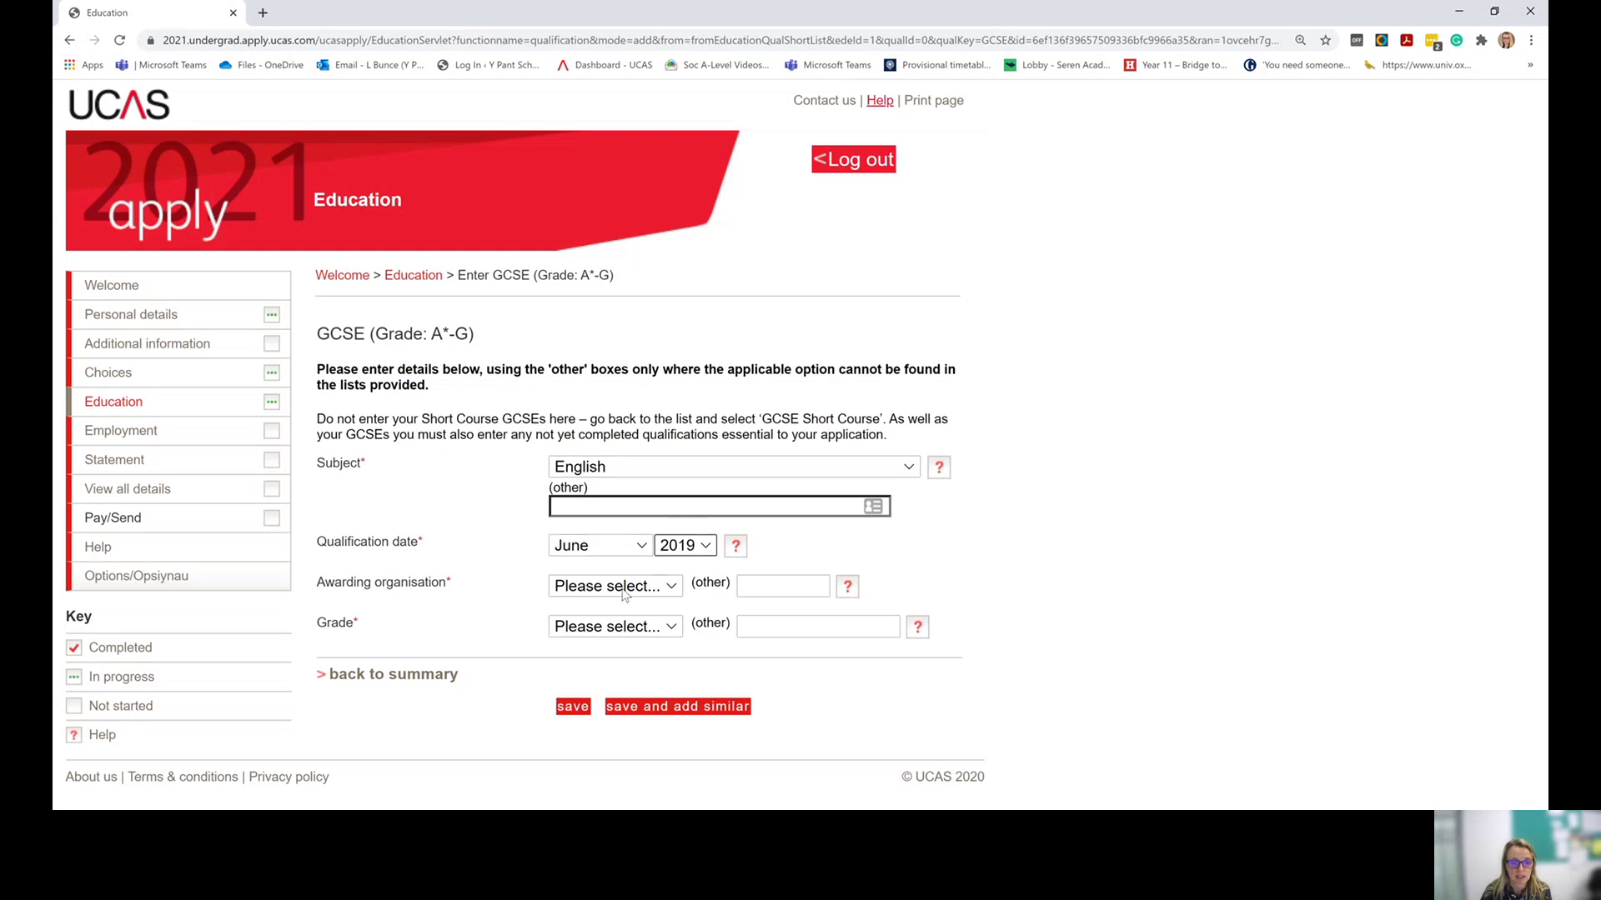
key("Tab")
type("wjec")
key("Tab")
type("a")
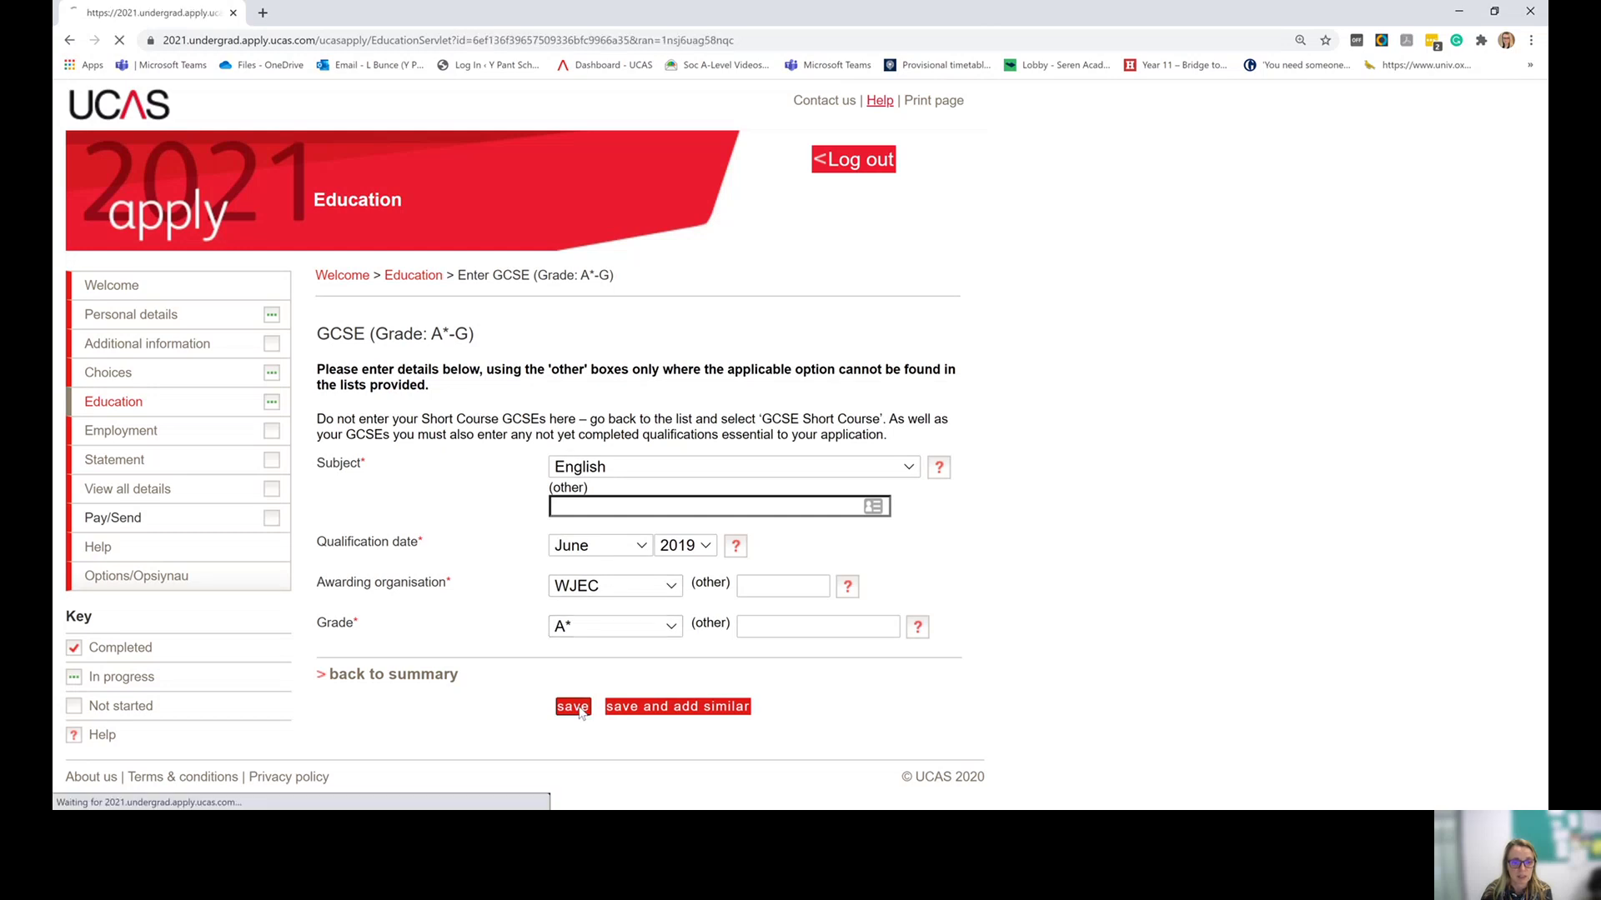
scroll(523, 554, "down", 6)
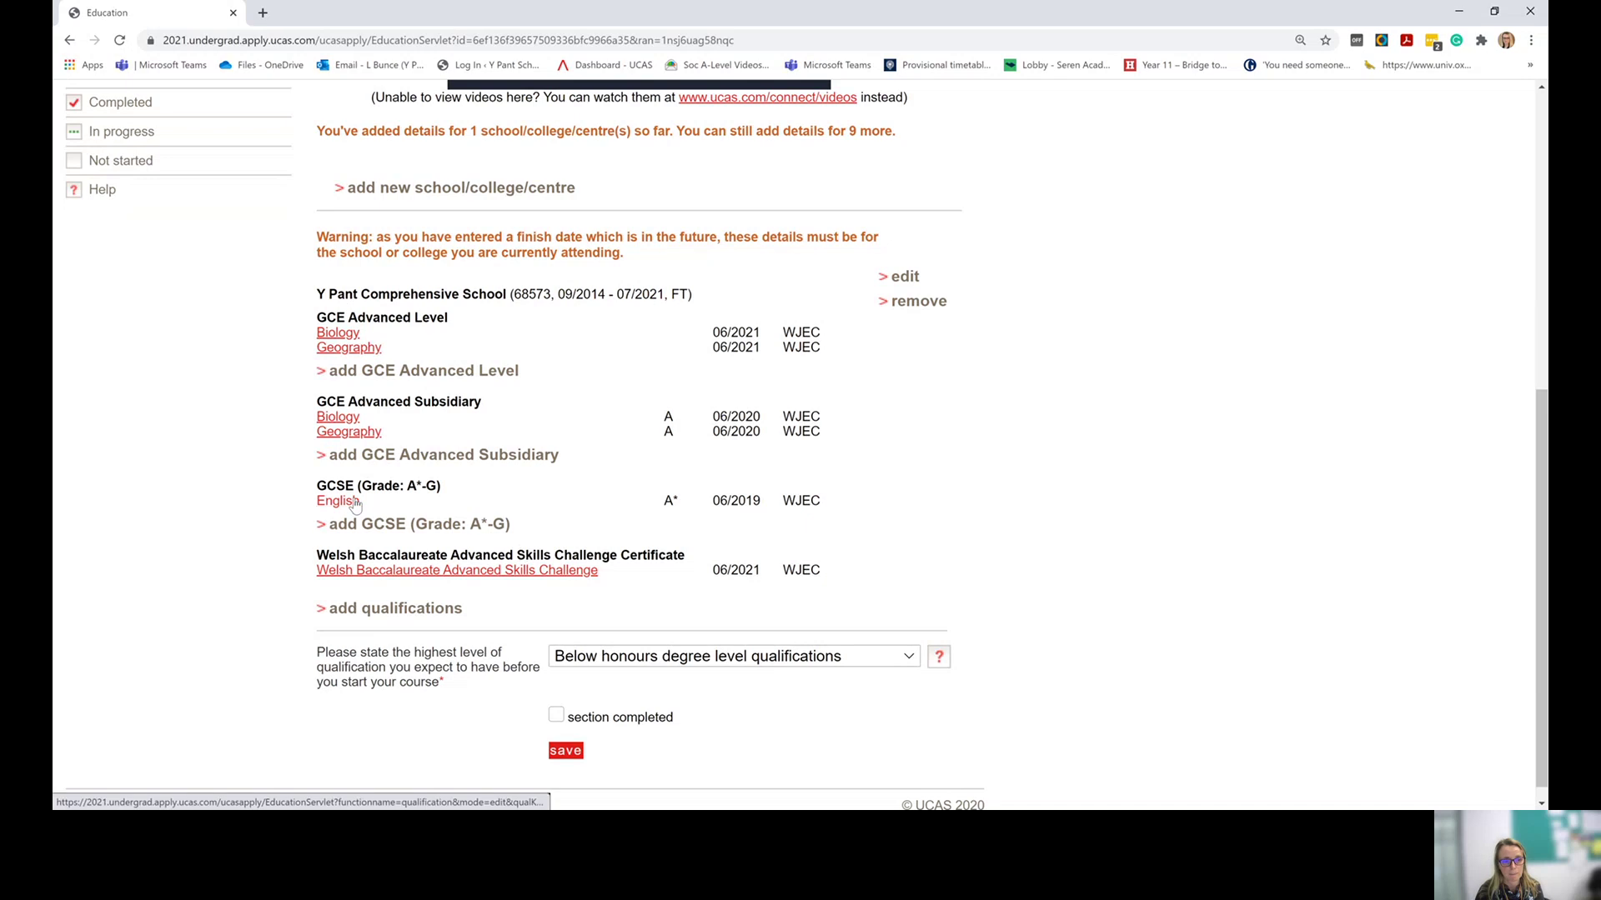
- Add a GCSE Double Award qualification with subject Science
left_click(386, 613)
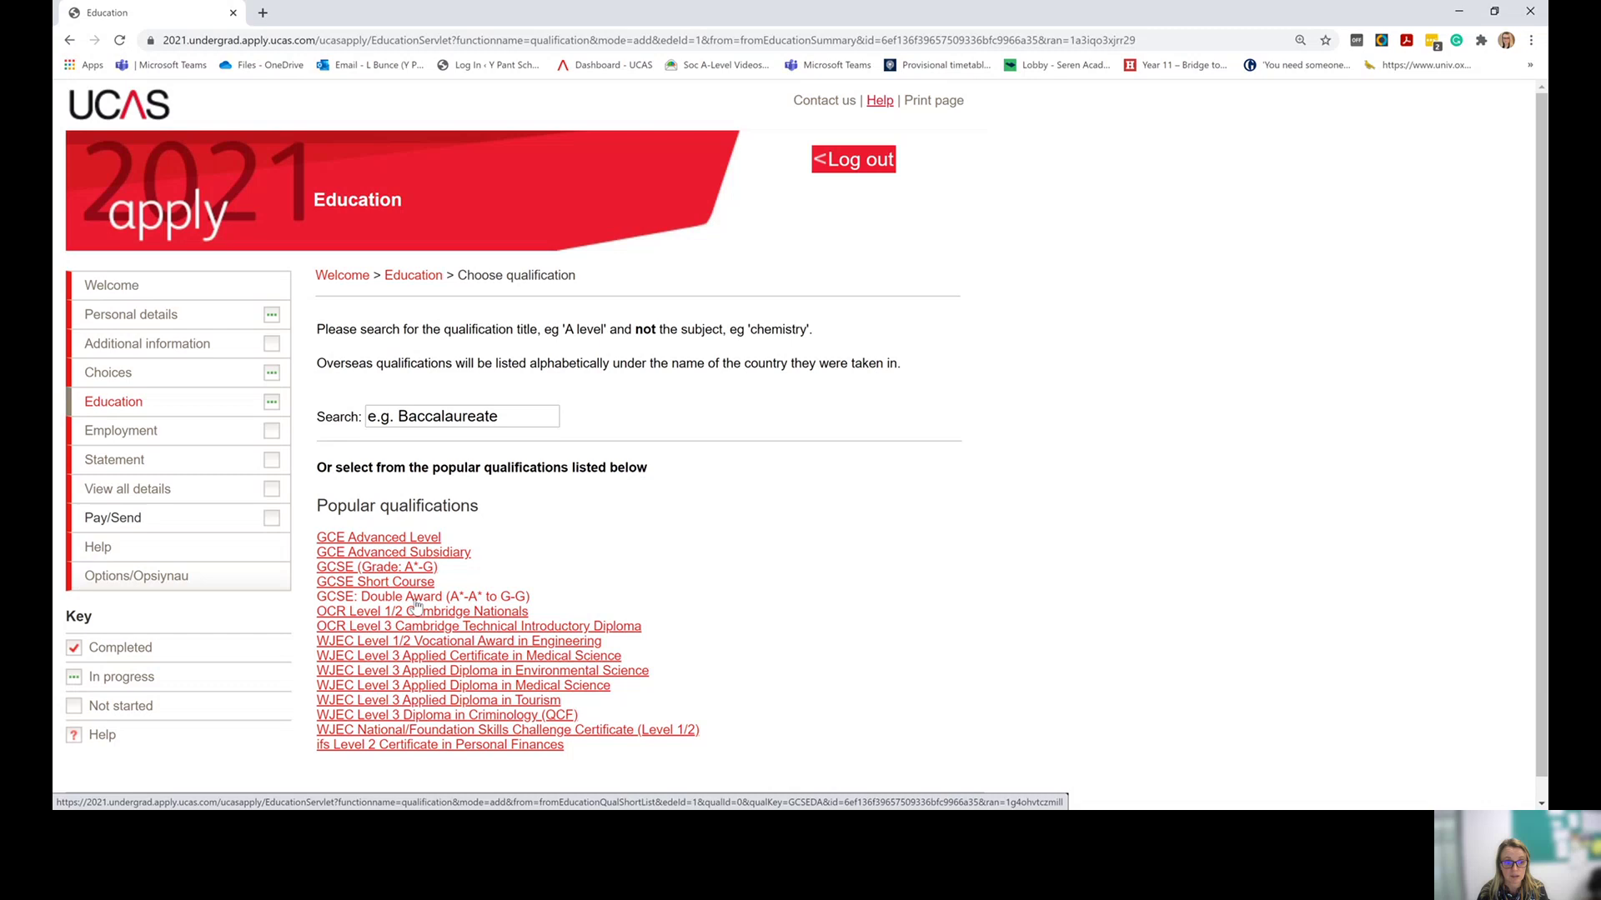
left_click(418, 598)
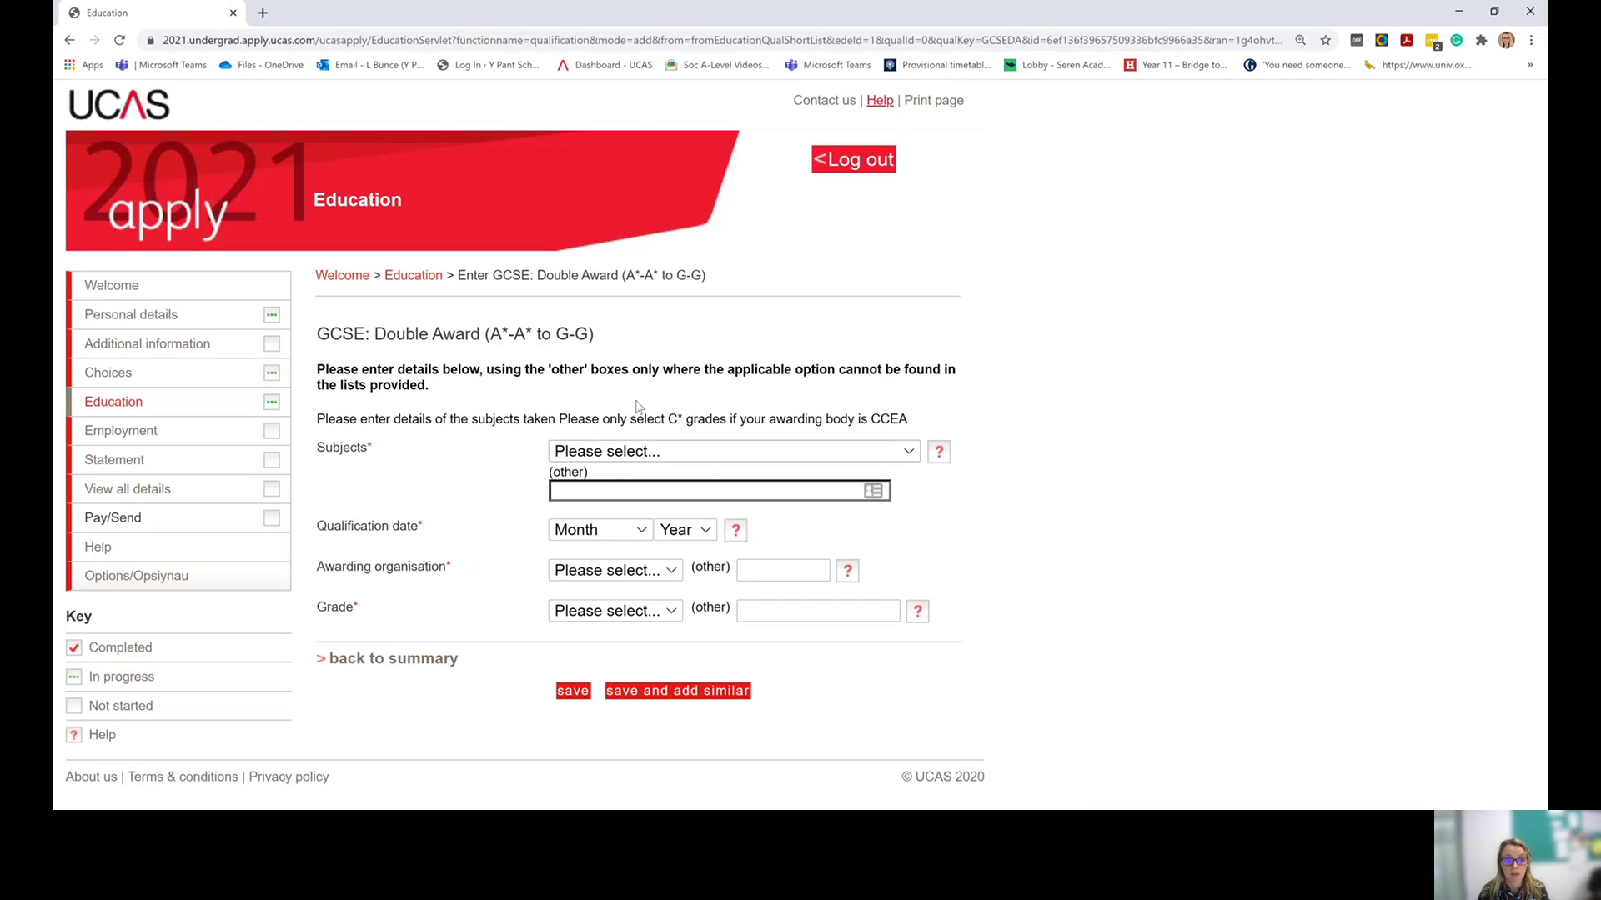
left_click(638, 451)
left_click(634, 494)
- Enter June 2019, WJEC and grade AA for Double Award Science, then save it
key("Tab")
type("june")
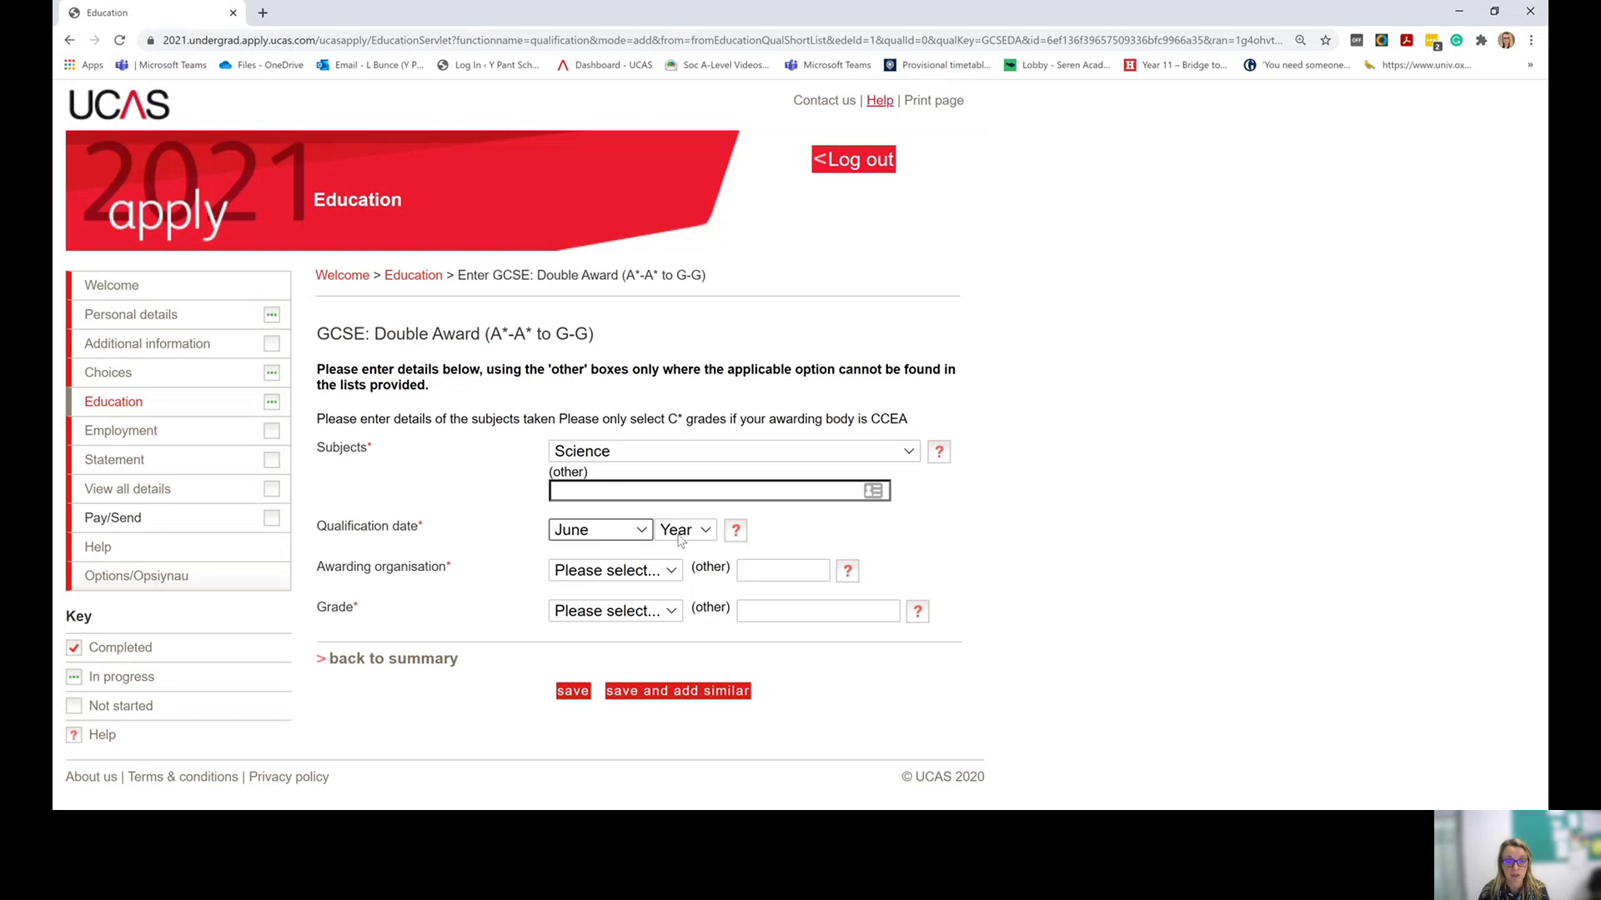
key("Tab")
type("2019")
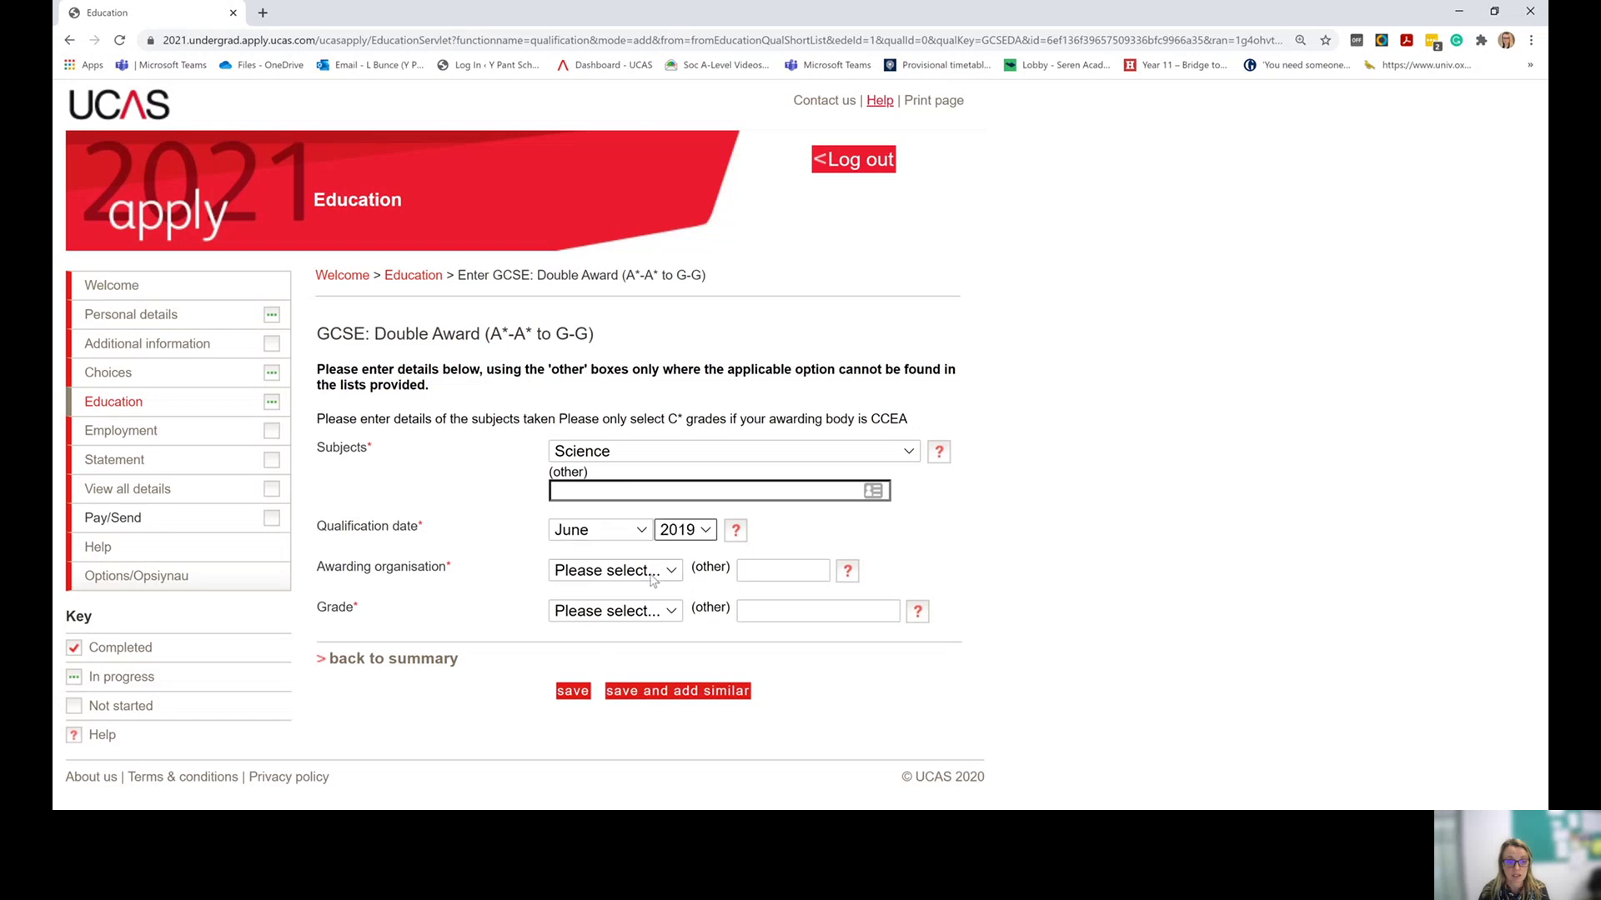
key("Tab")
key("Tab")
type("wjec")
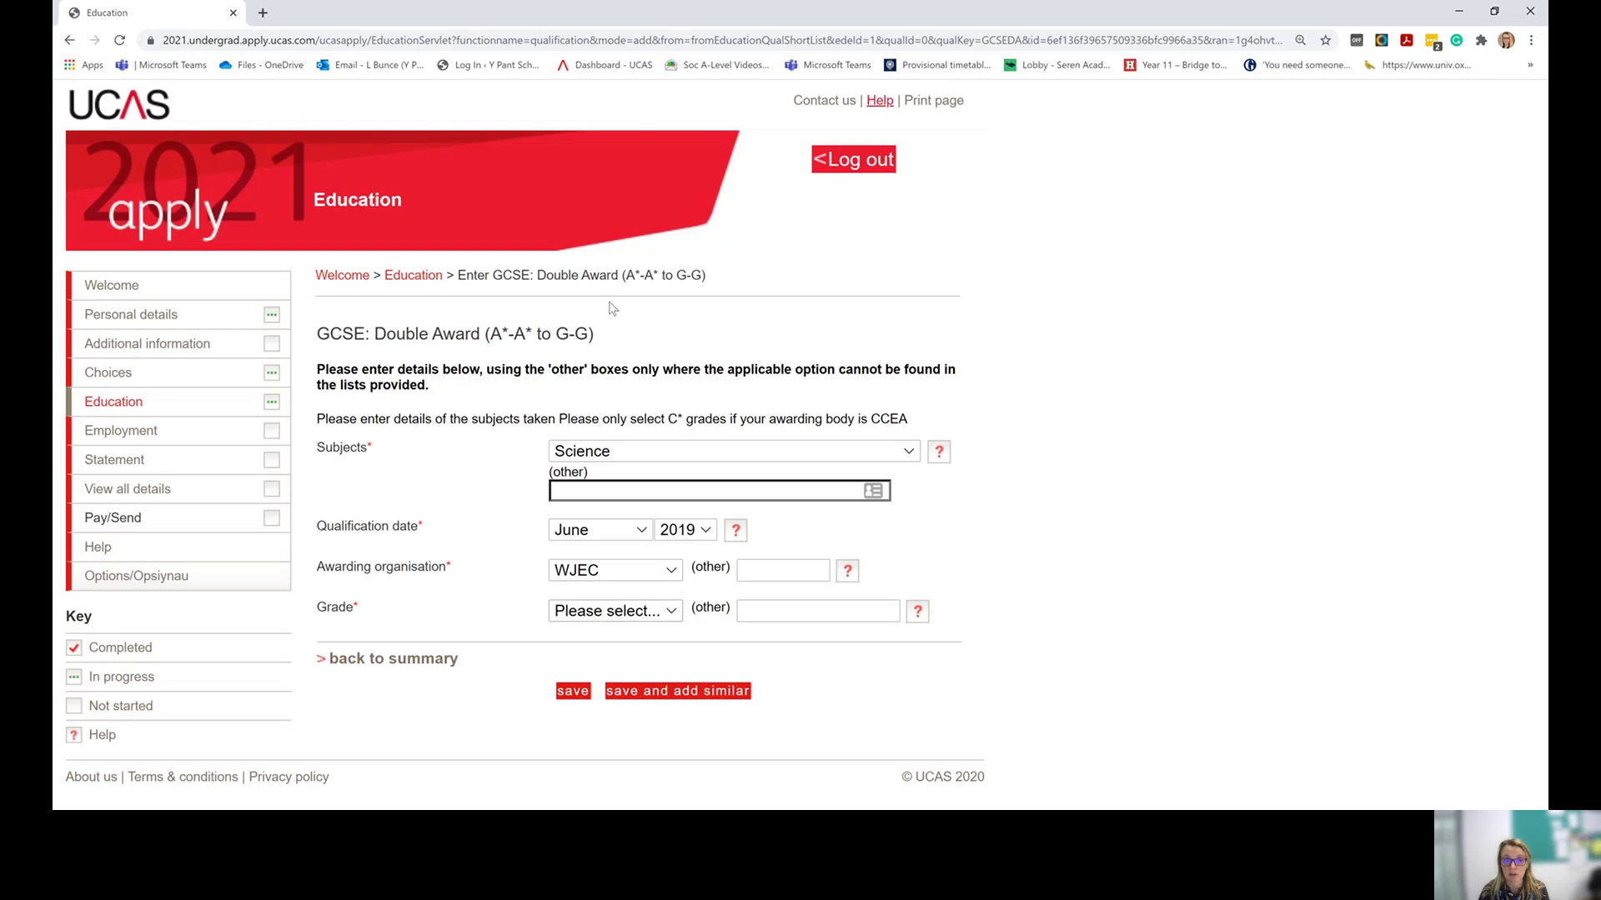
key("Tab")
key("Tab")
key("Tab")
type("aa")
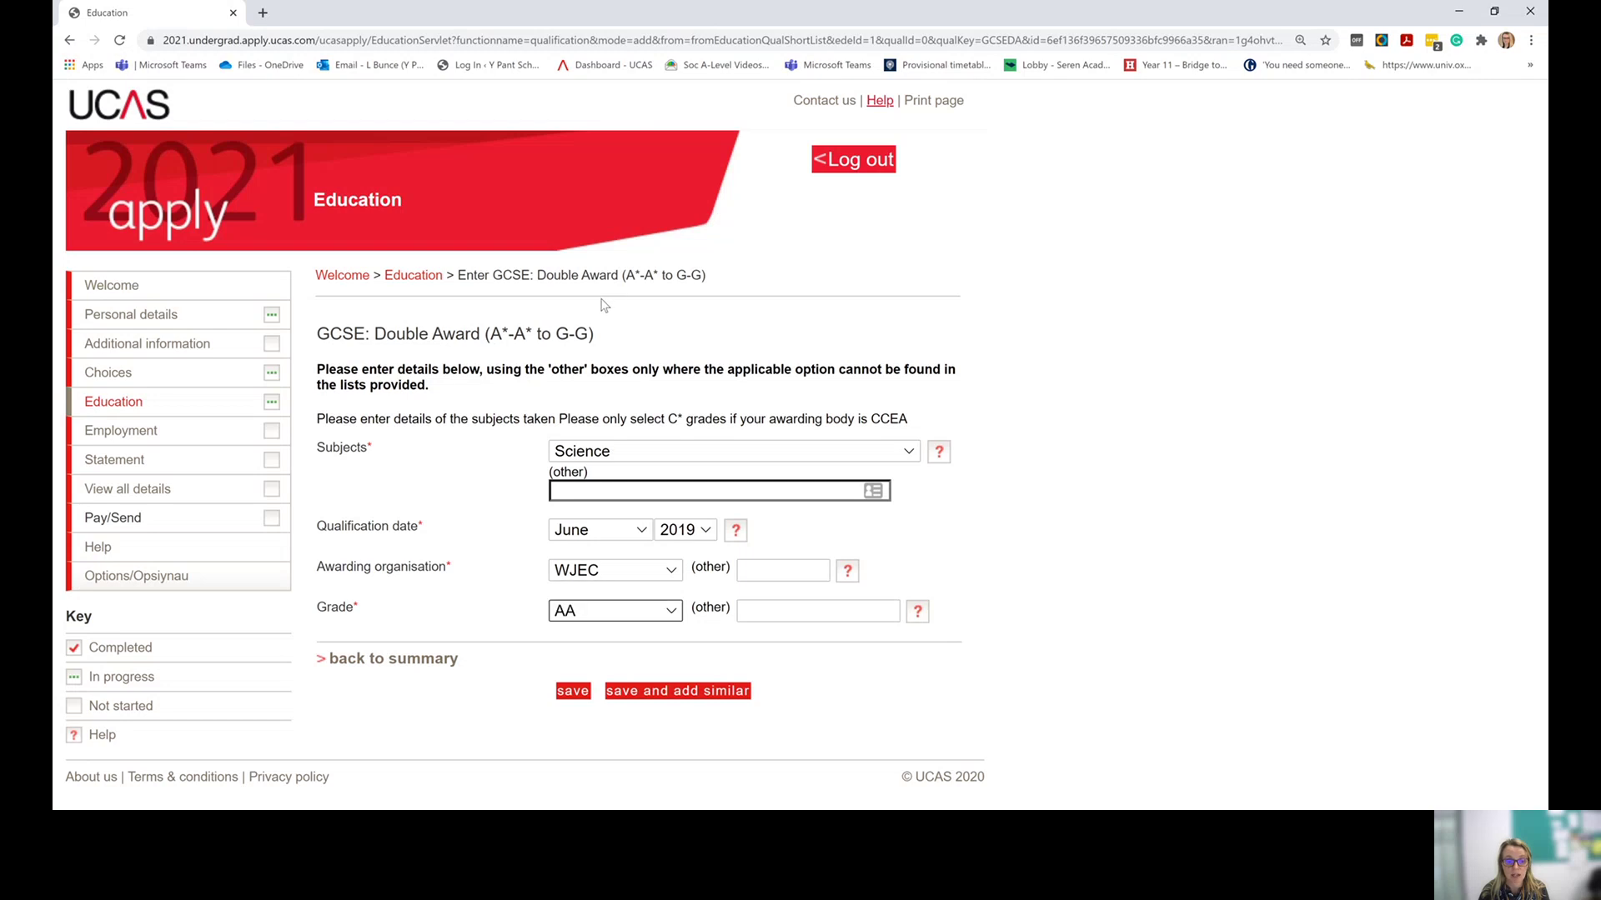
left_click(573, 691)
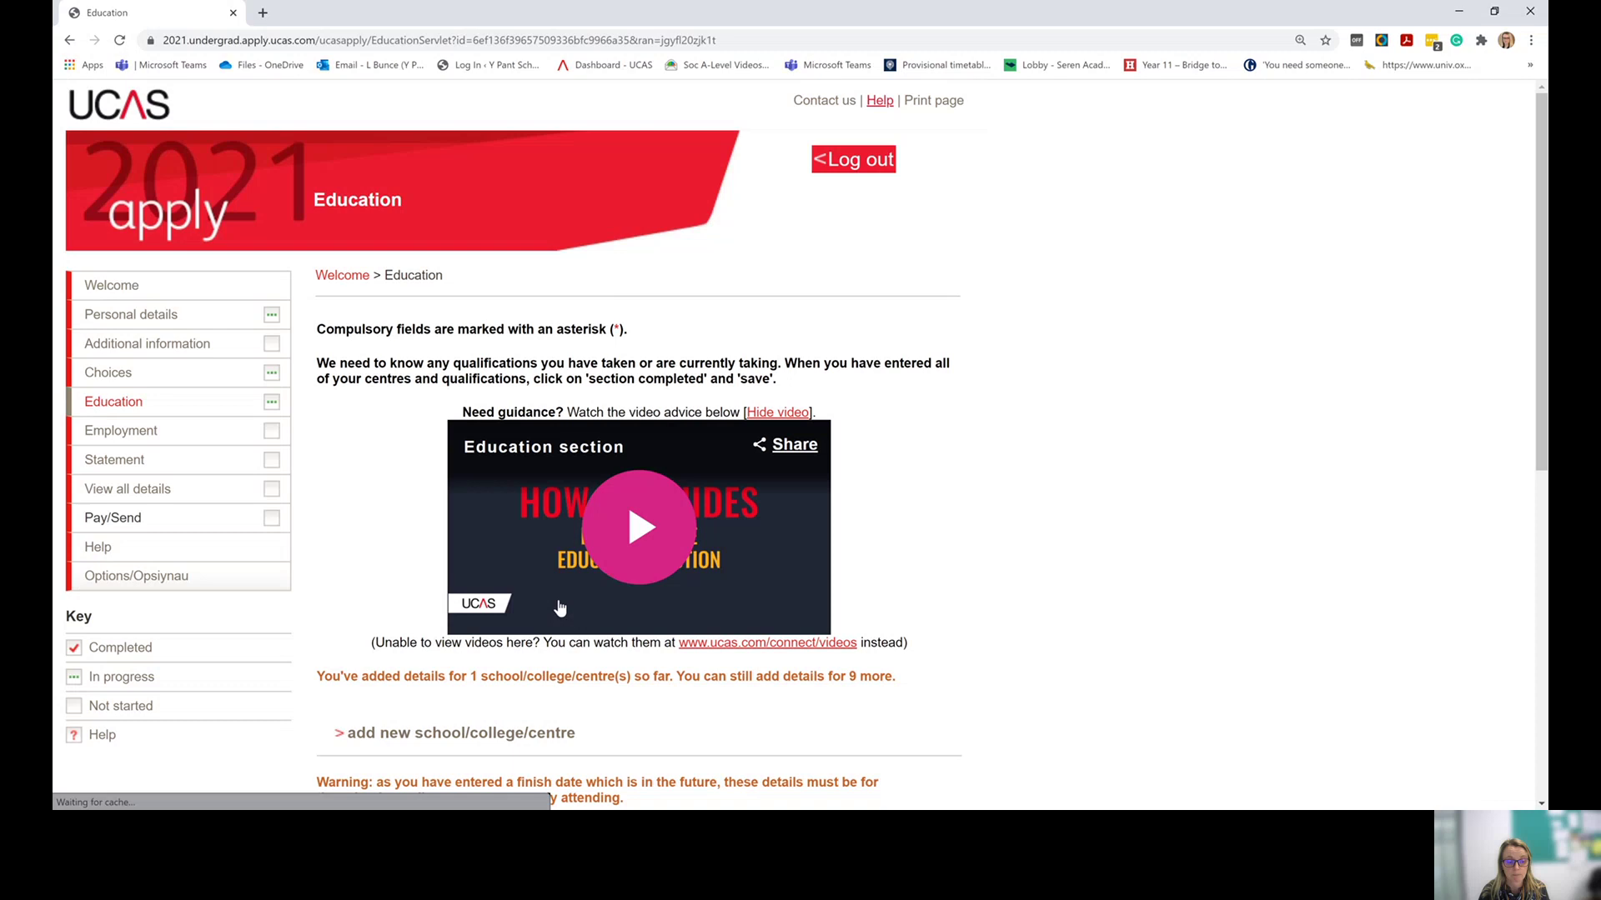
scroll(561, 608, "down", 5)
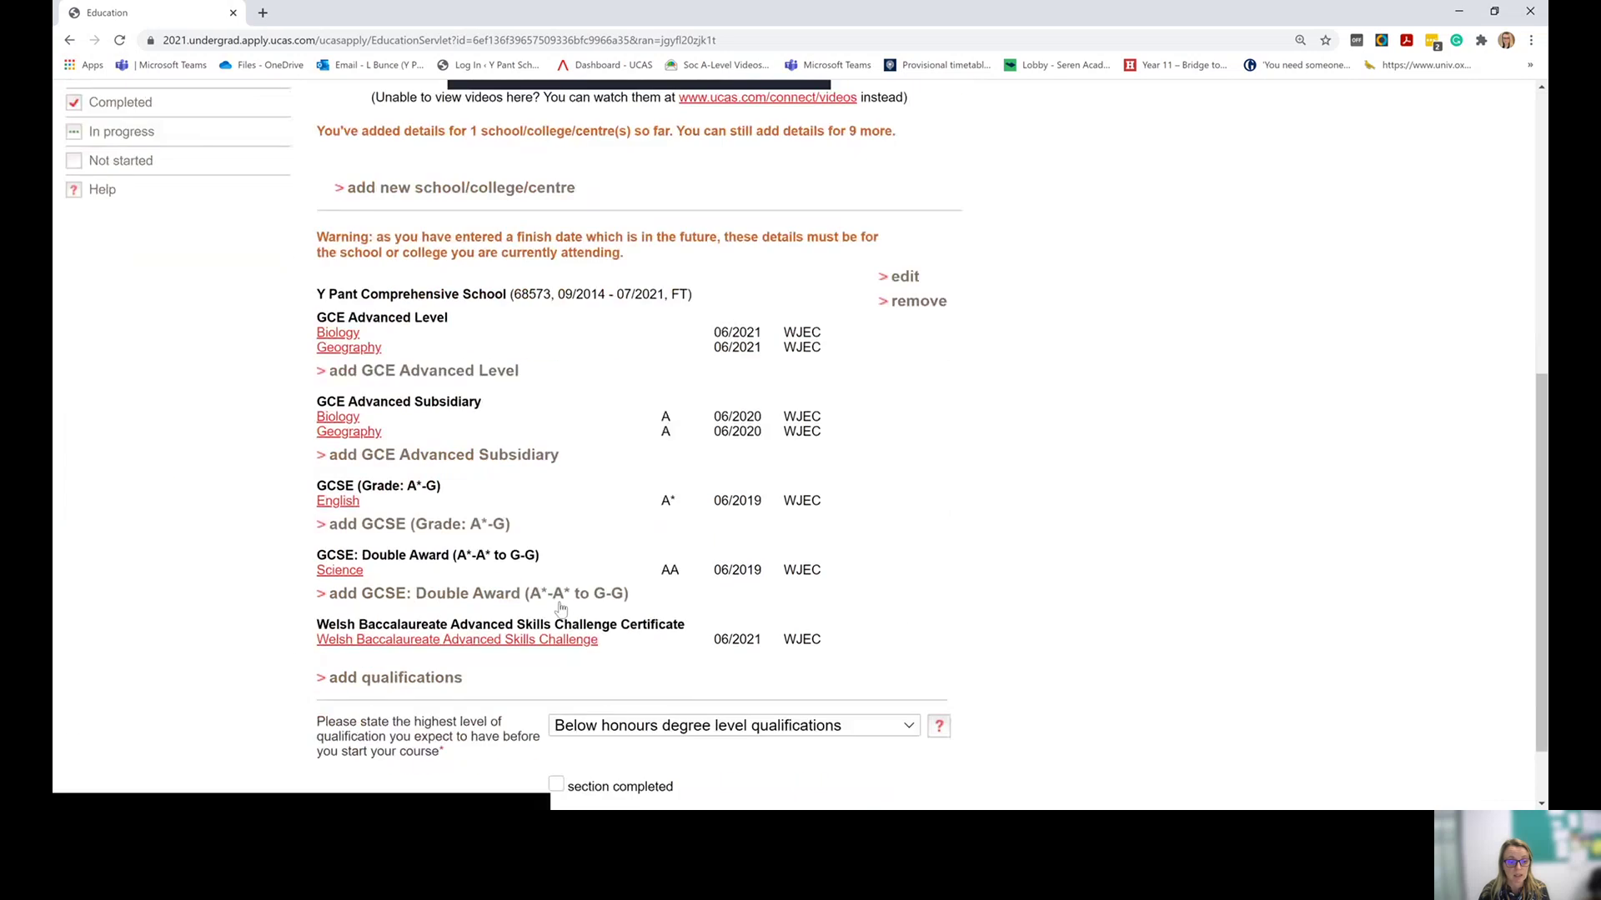
- Add the WJEC National/Foundation Skills Challenge Certificate dated June 2019
left_click(433, 682)
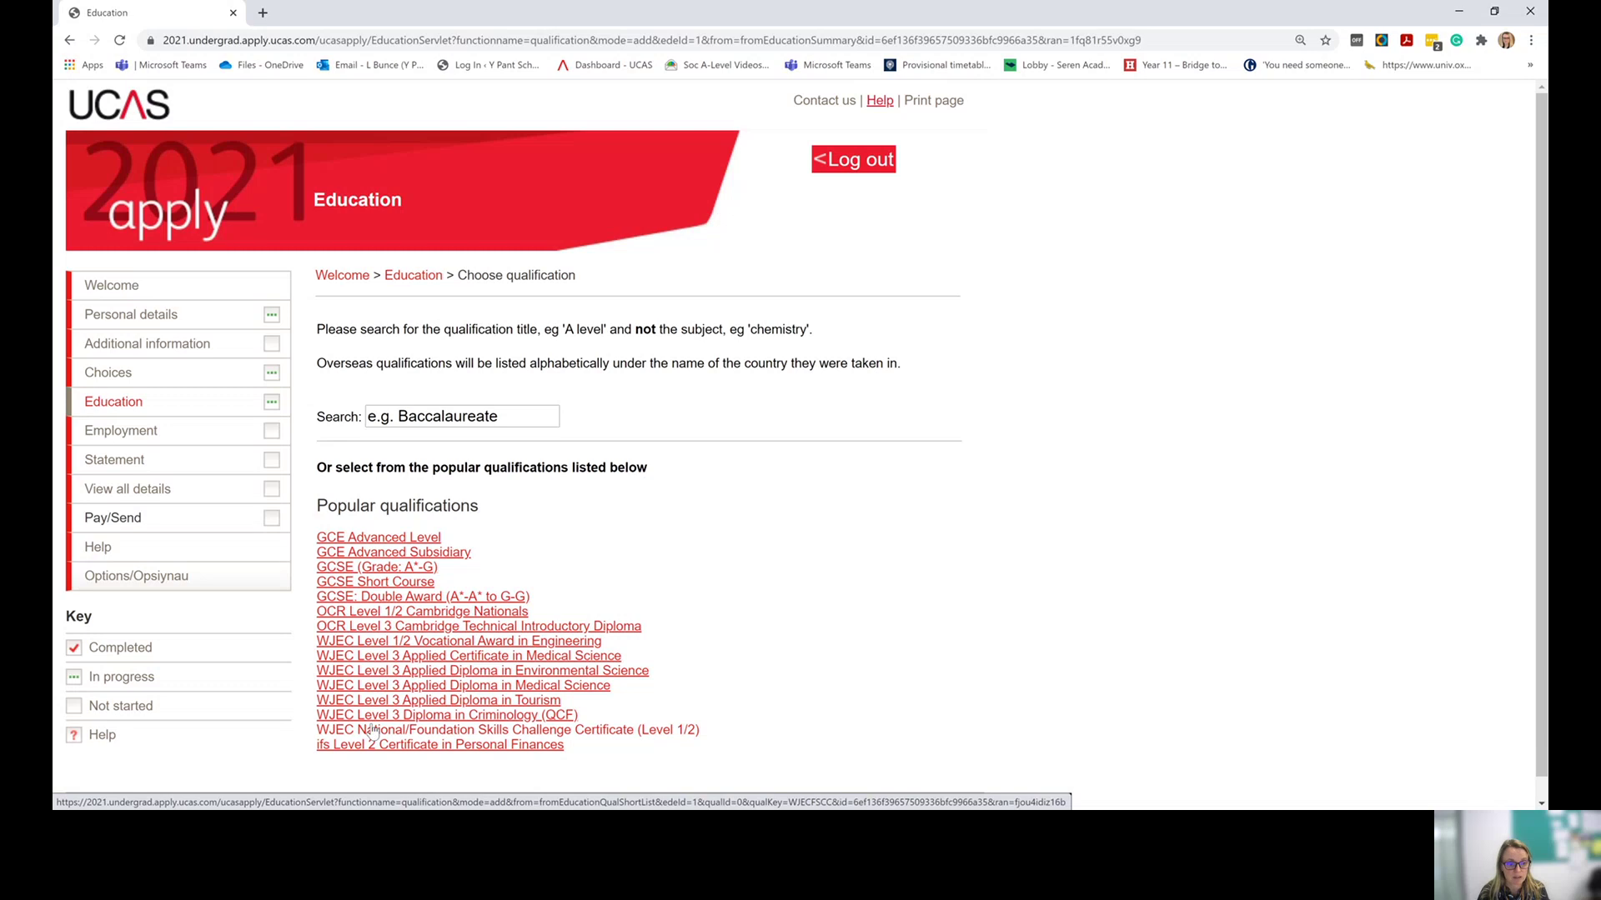
left_click(492, 730)
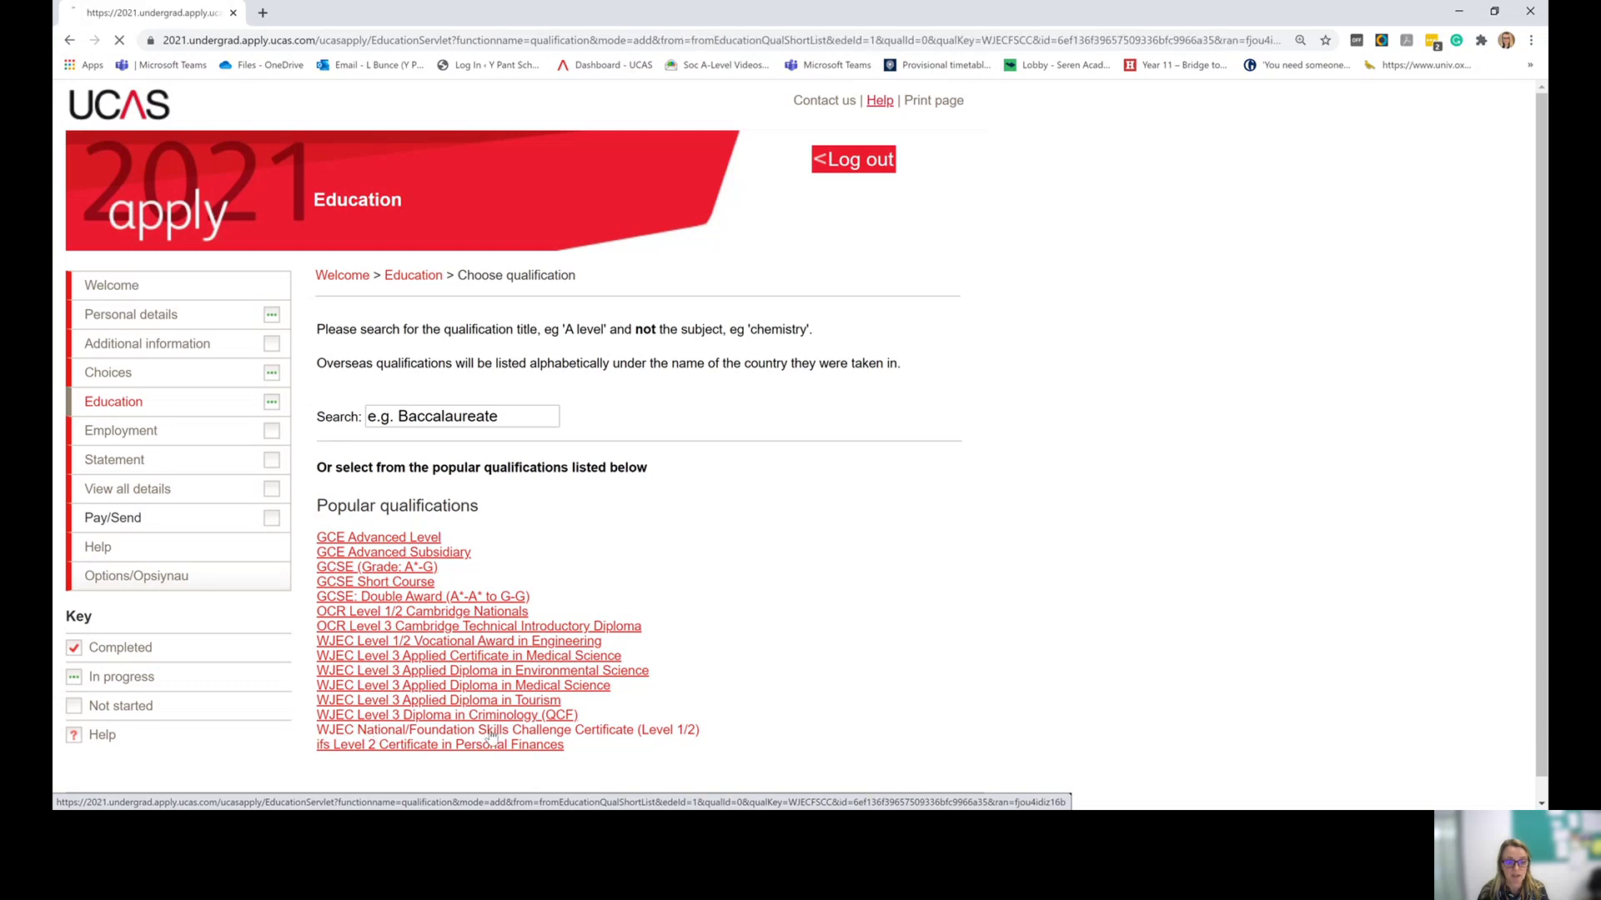
left_click(609, 442)
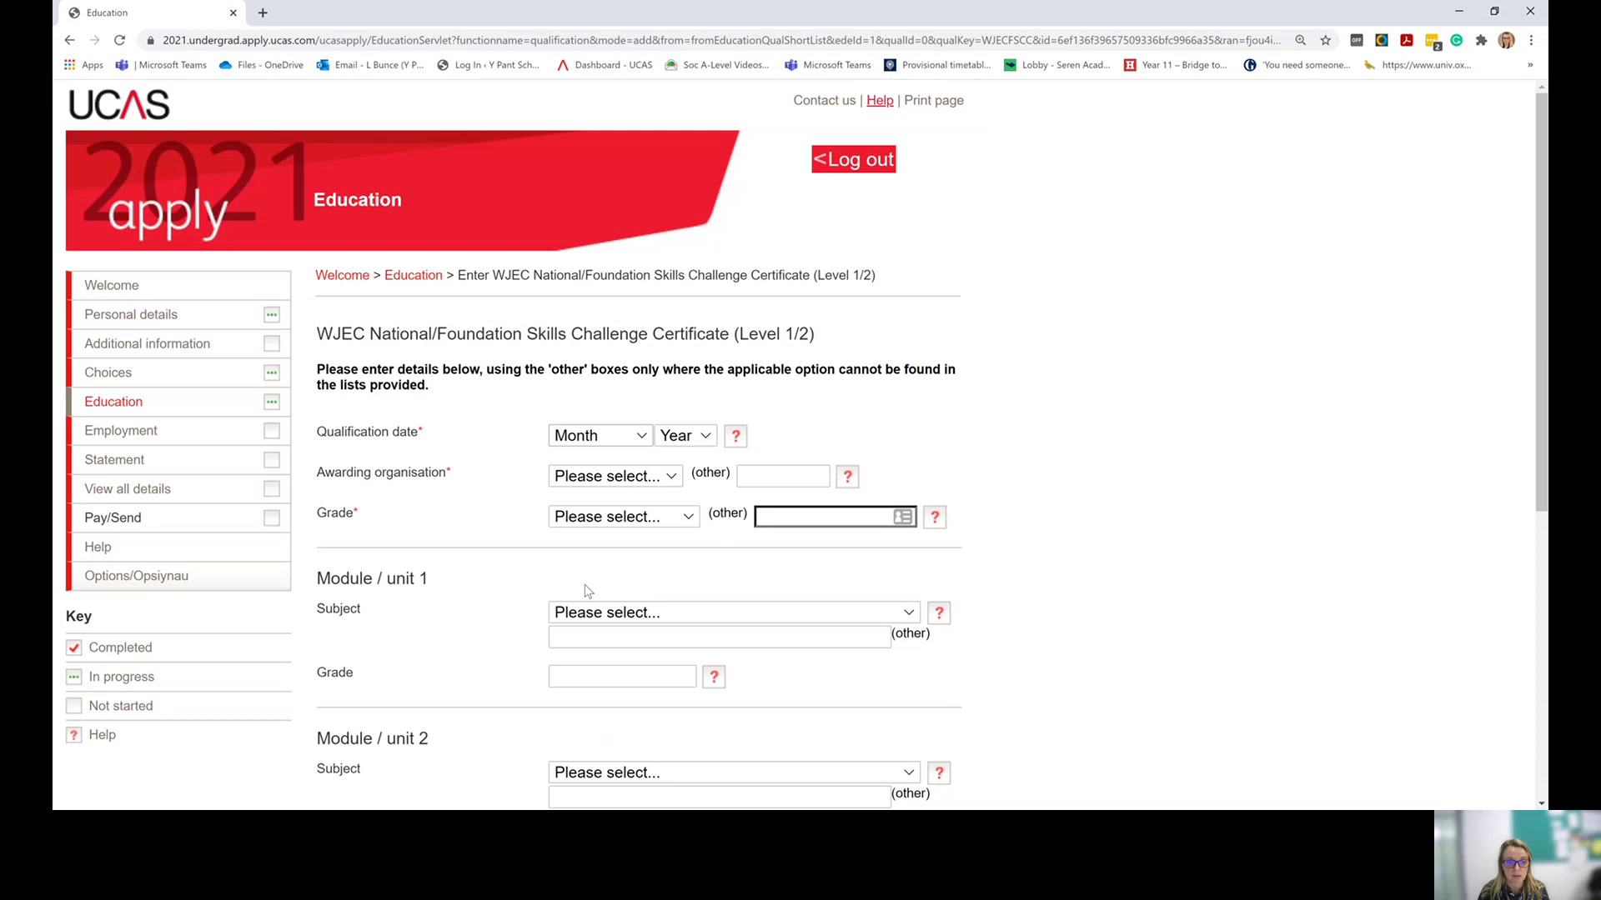
left_click(586, 588)
left_click(686, 521)
- Set awarding organisation WJEC and grade A*, then save the certificate
left_click(644, 485)
left_click(624, 521)
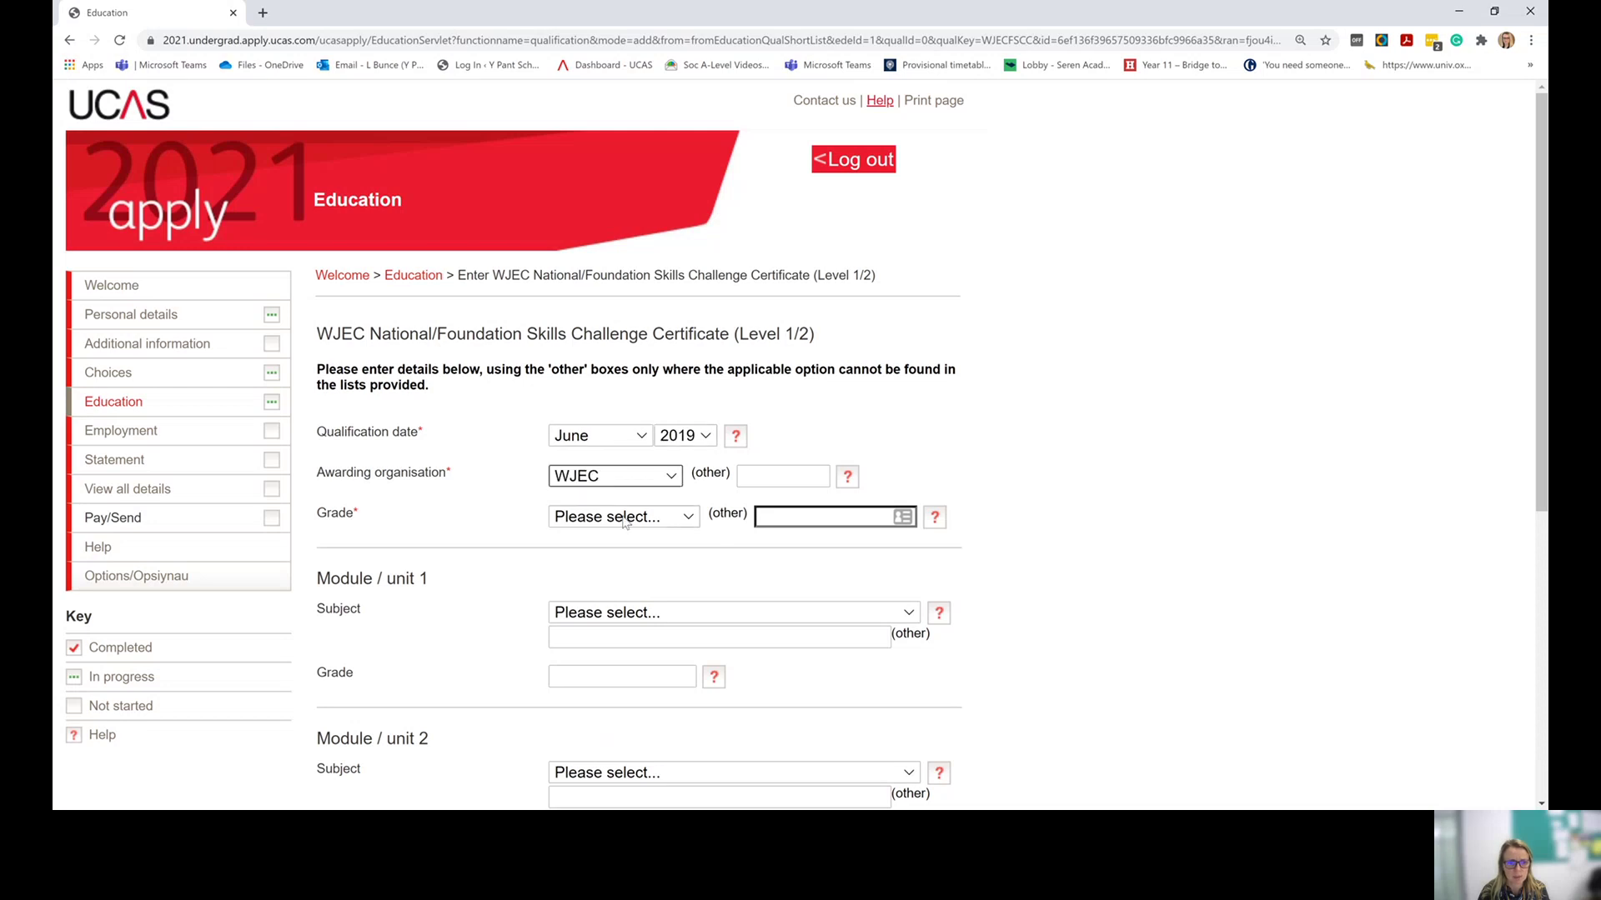
left_click(617, 573)
scroll(617, 575, "down", 1)
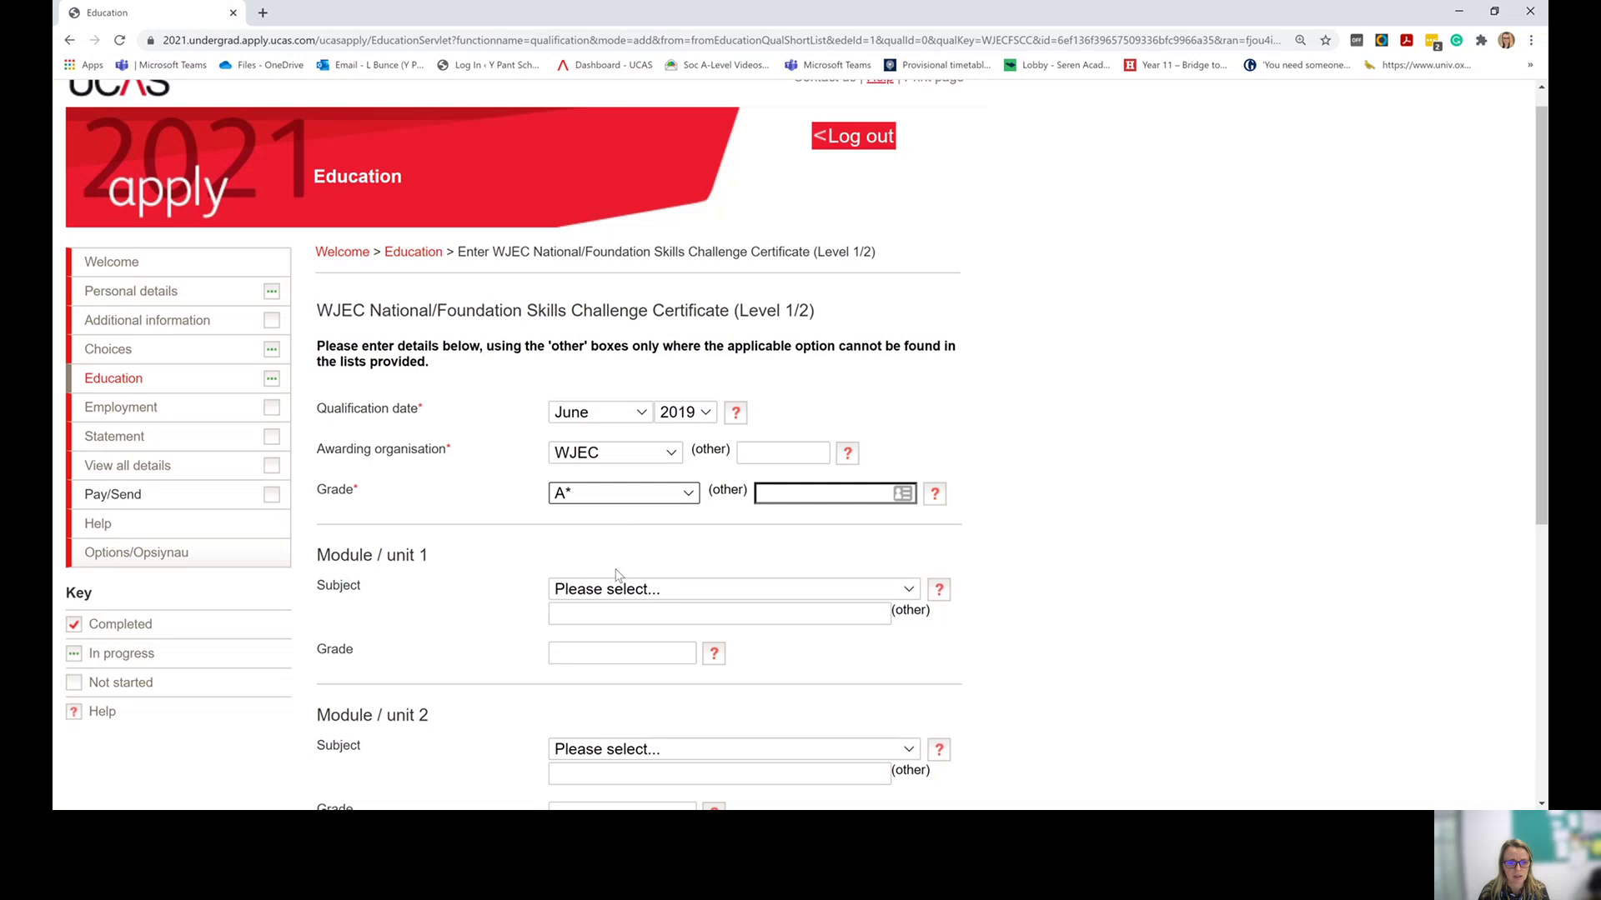
scroll(617, 575, "down", 5)
left_click(569, 737)
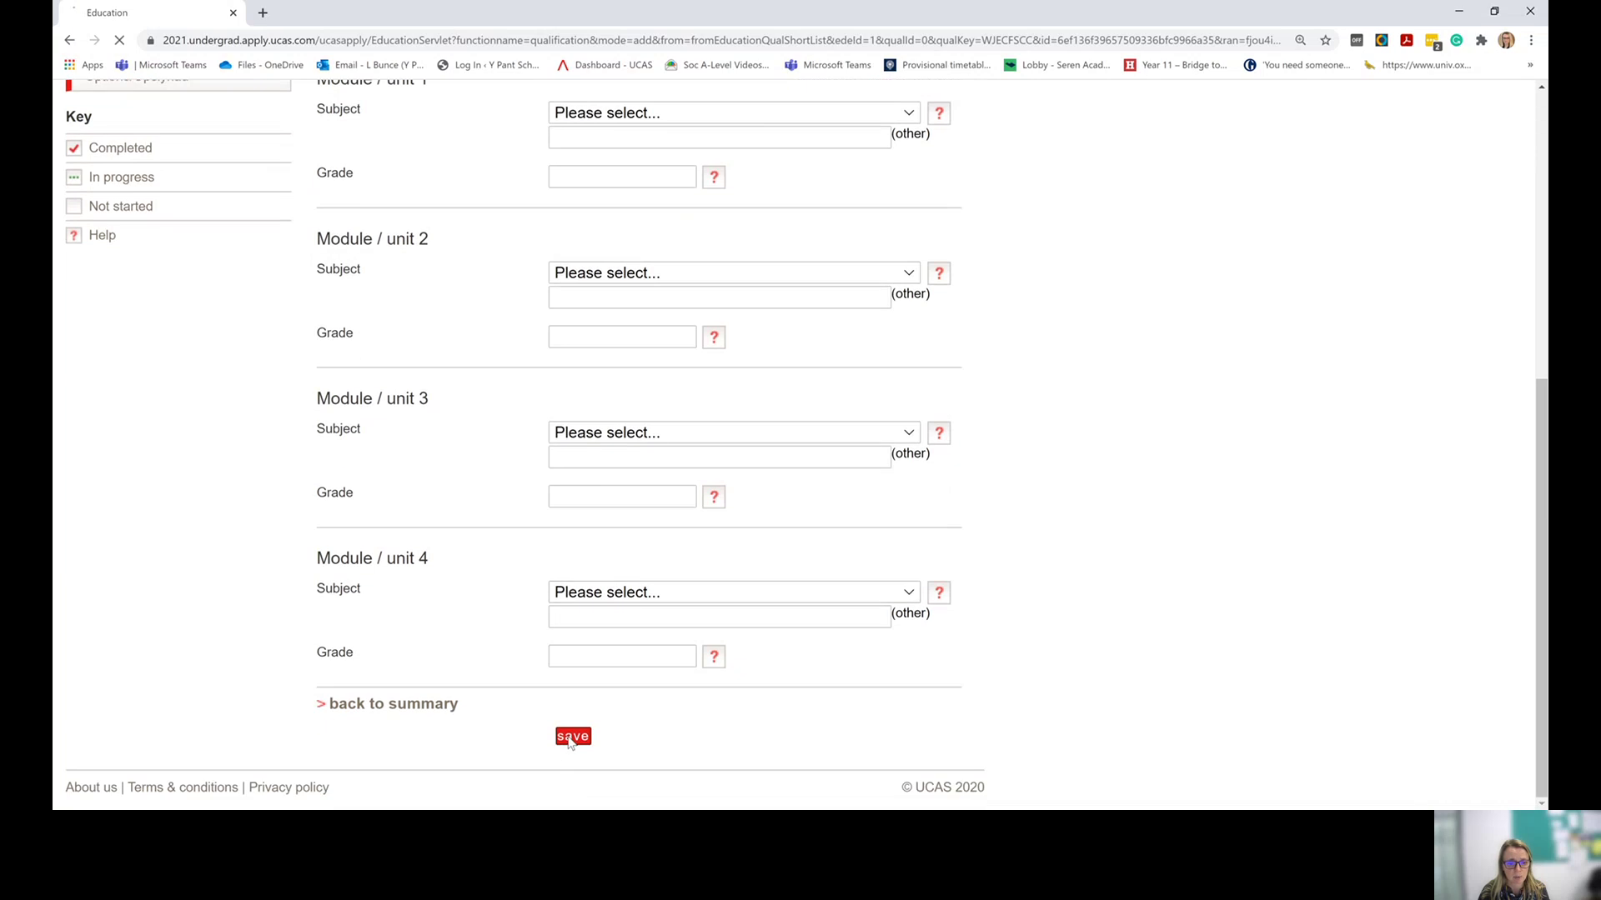
scroll(557, 678, "down", 5)
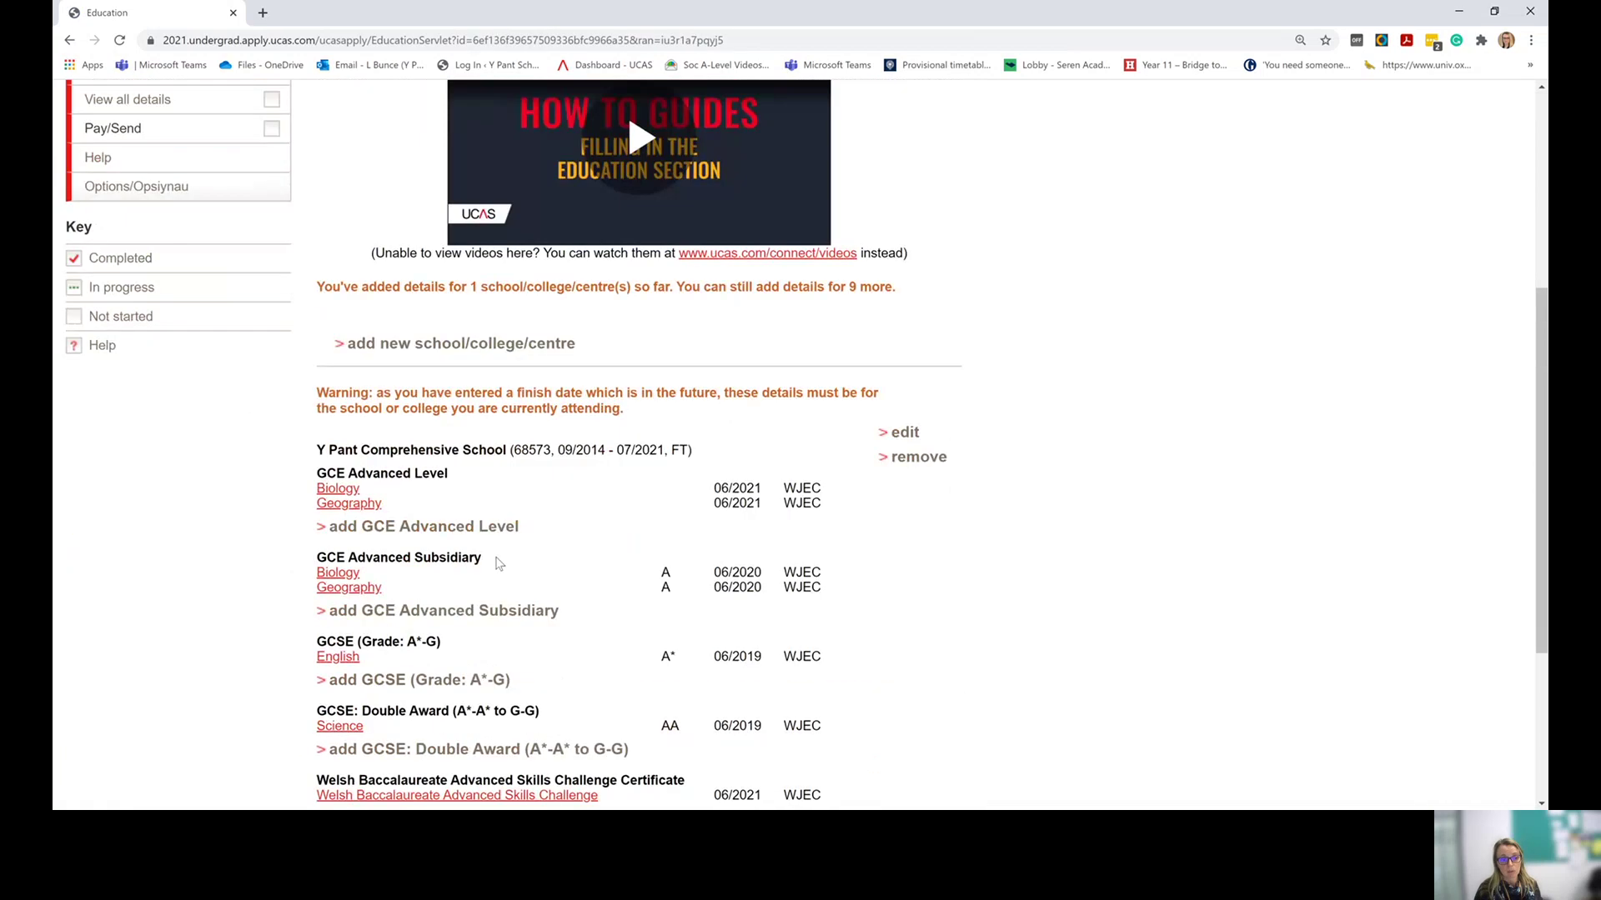
scroll(500, 565, "down", 3)
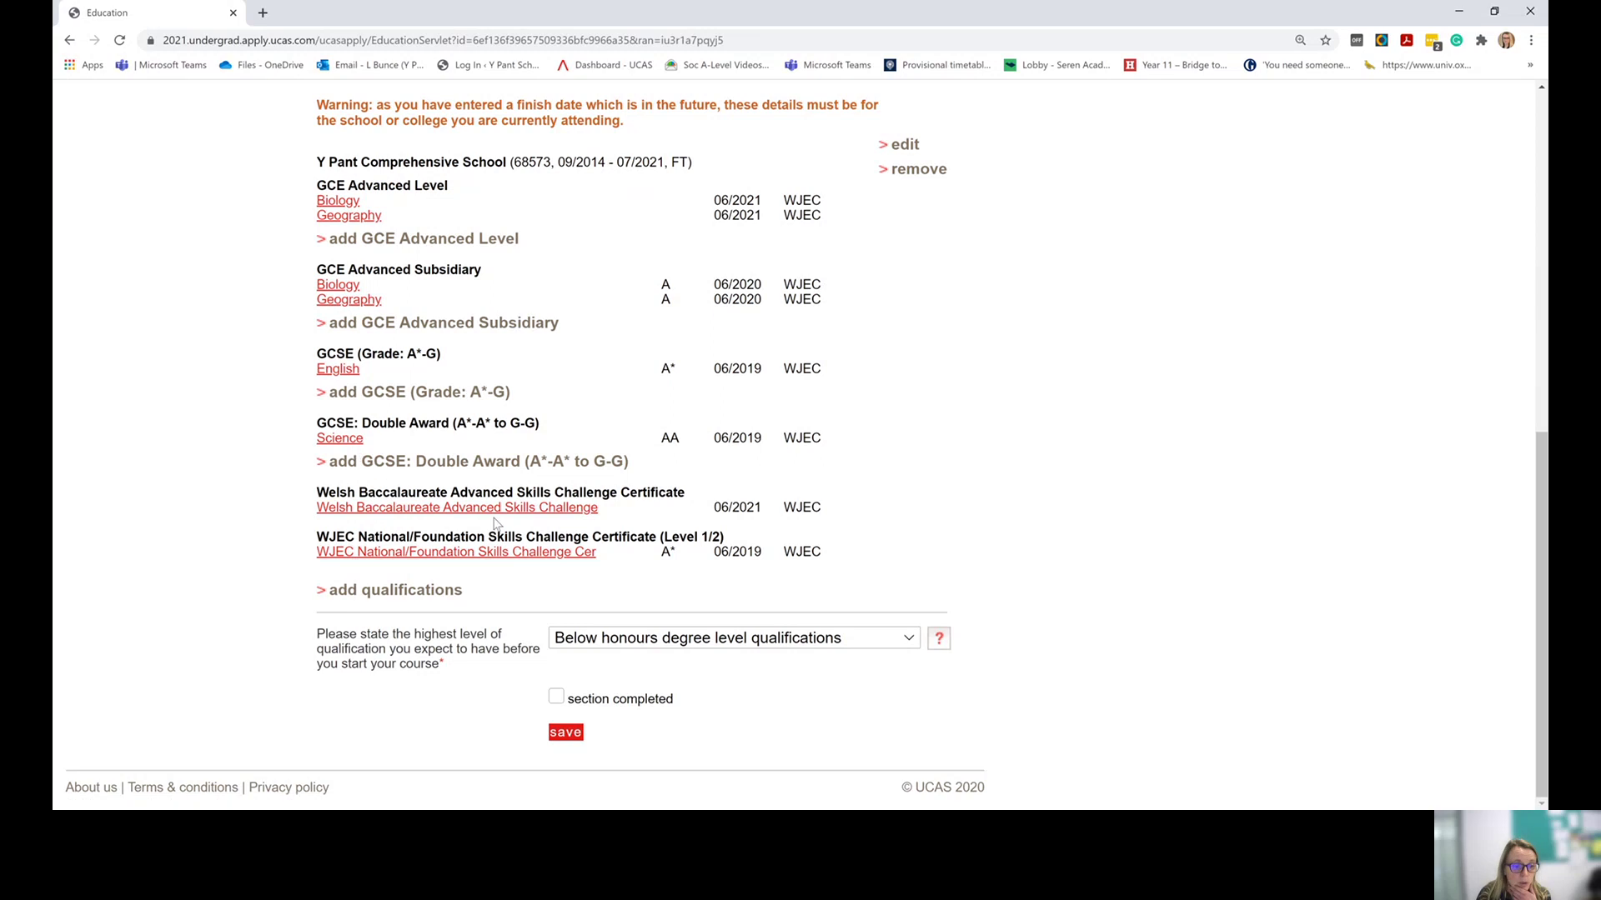
- Search 'duke' and add the Duke of Edinburgh Award qualification
left_click(445, 599)
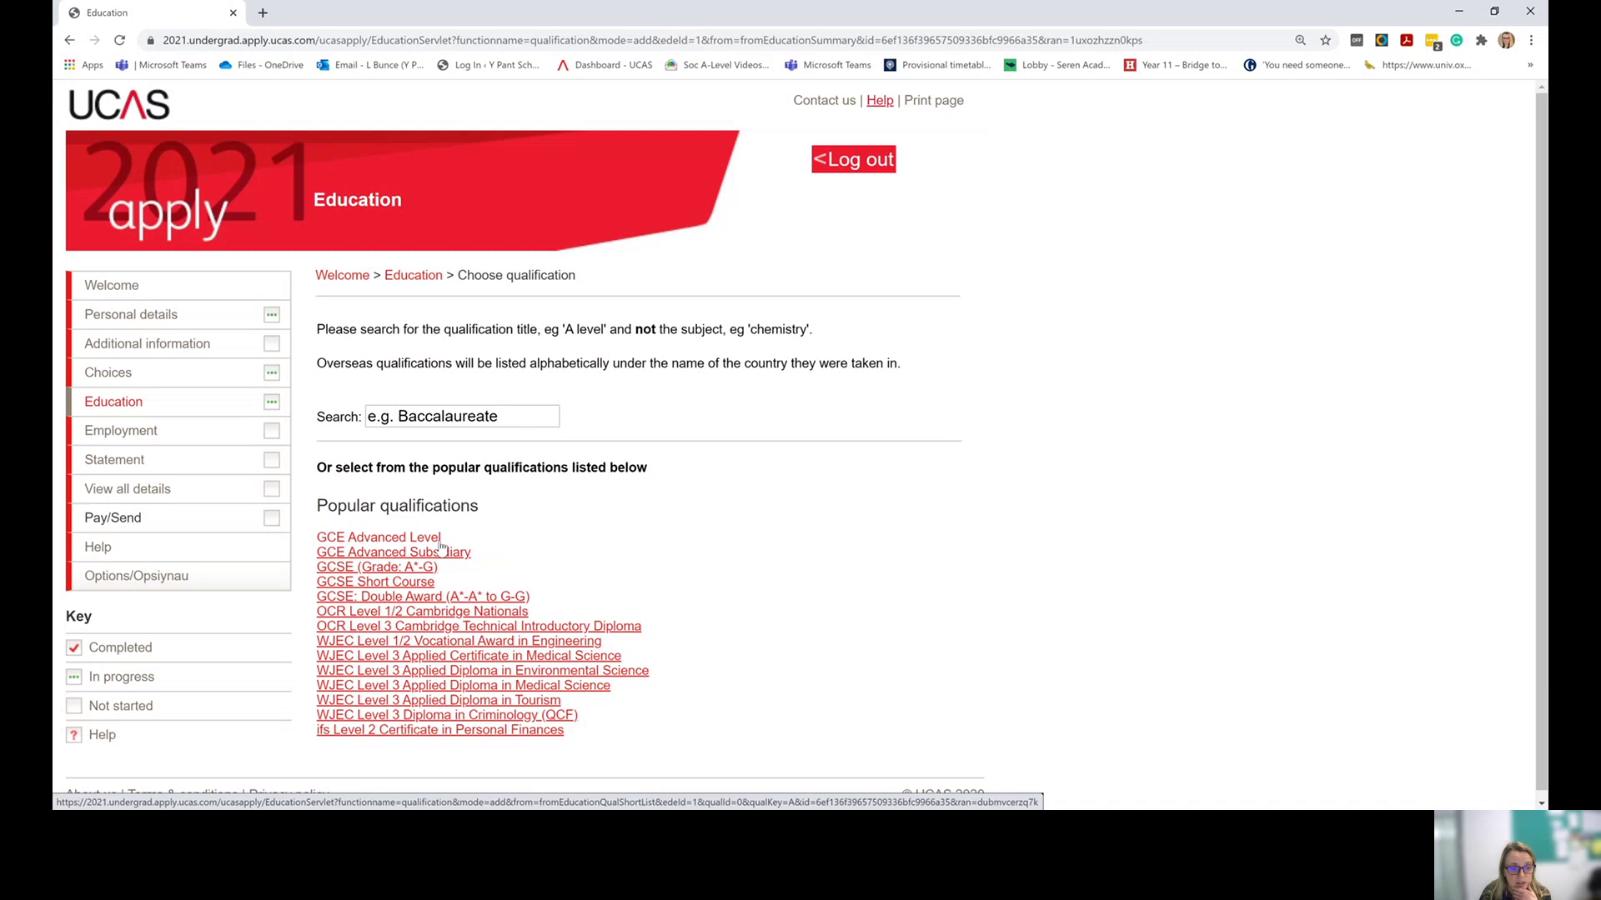
left_click(490, 410)
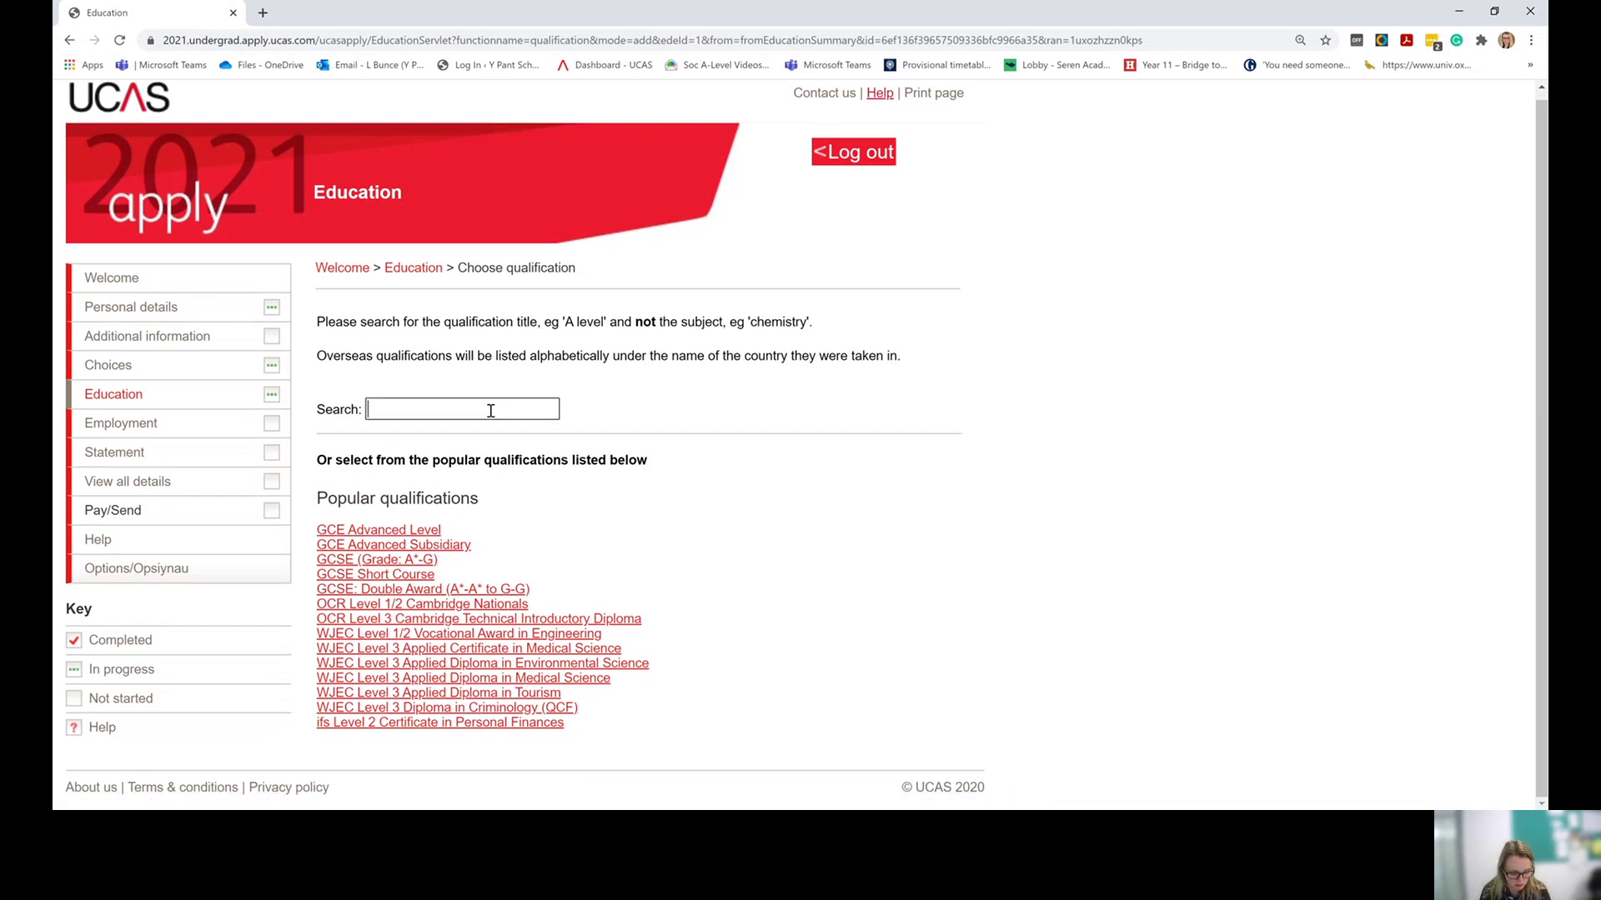
type("duke of")
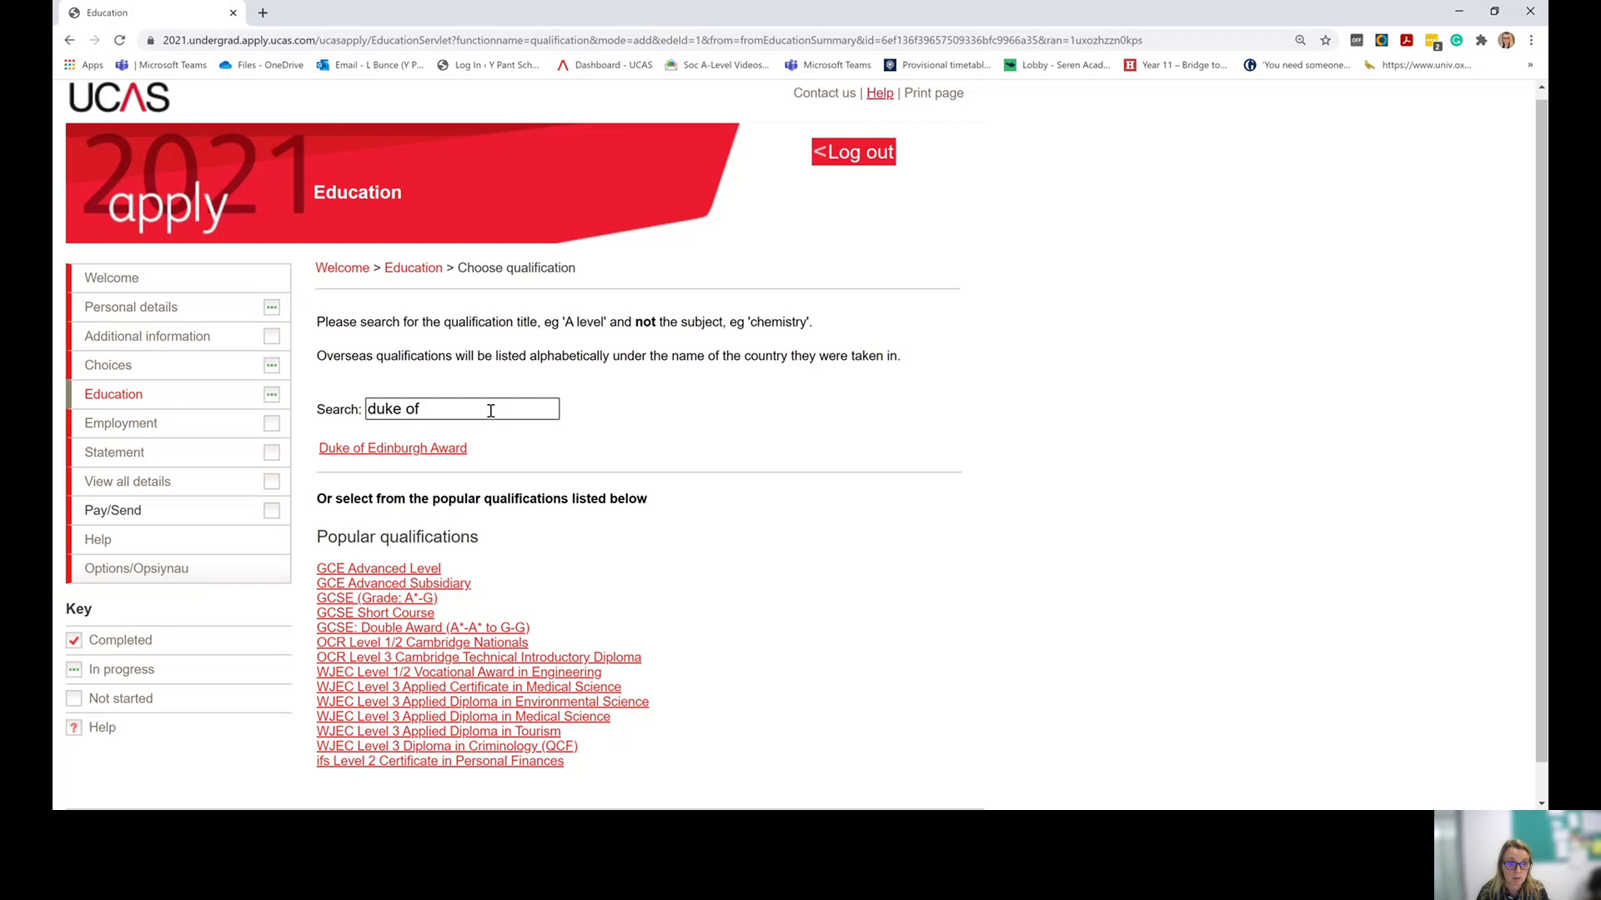
left_click(450, 448)
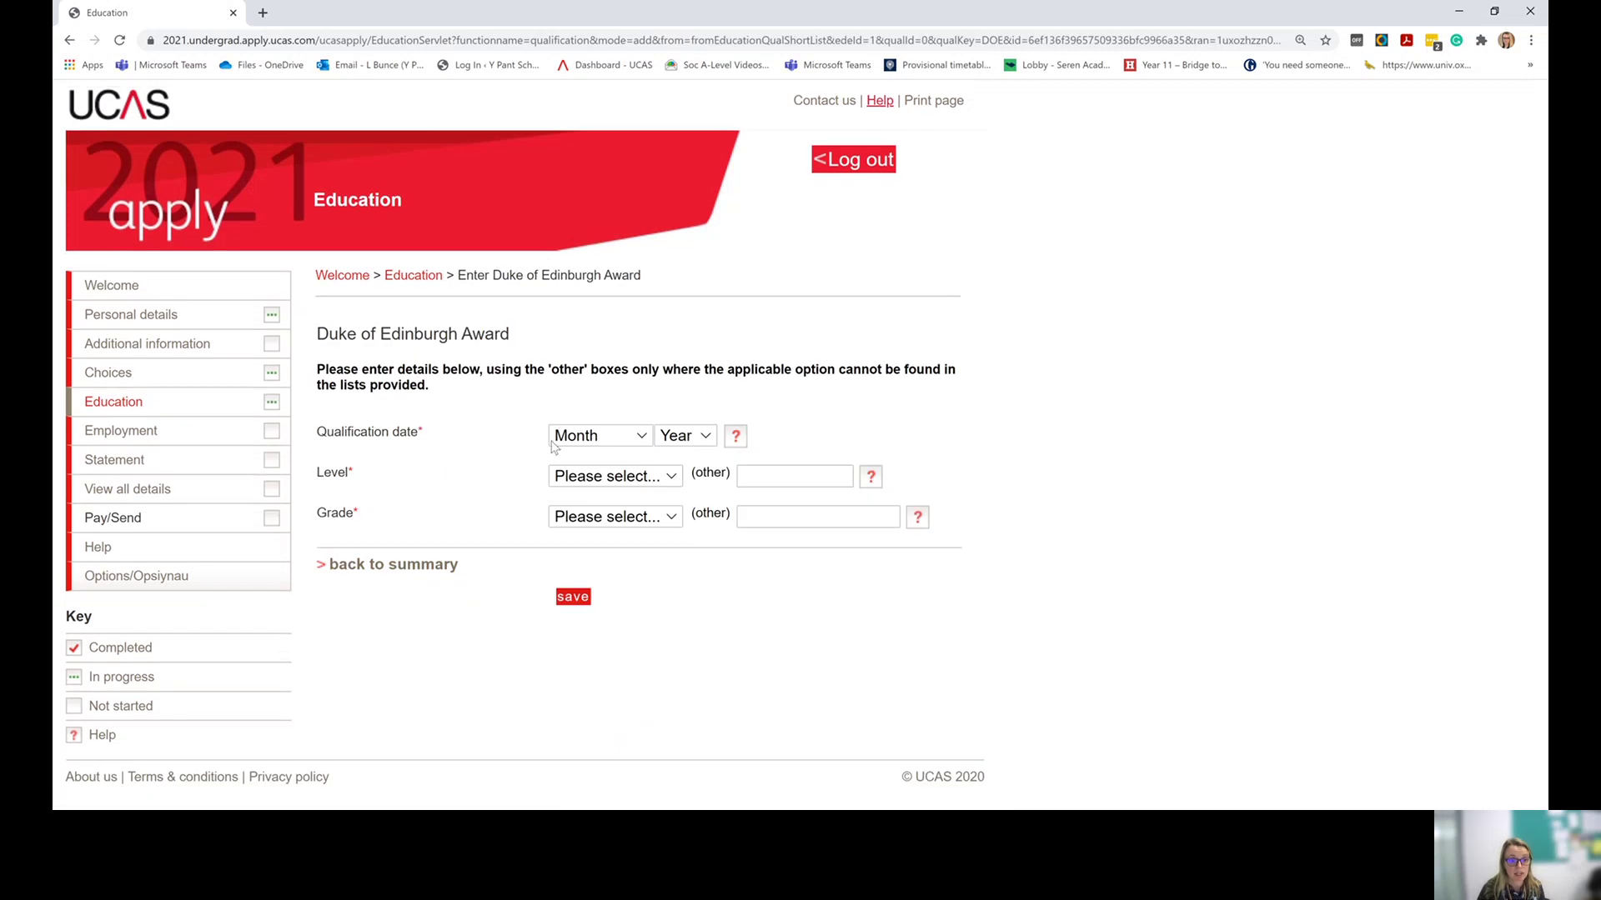
- Set the award to April 2019, Bronze level, grade Pass, and save it
left_click(600, 435)
left_click(625, 491)
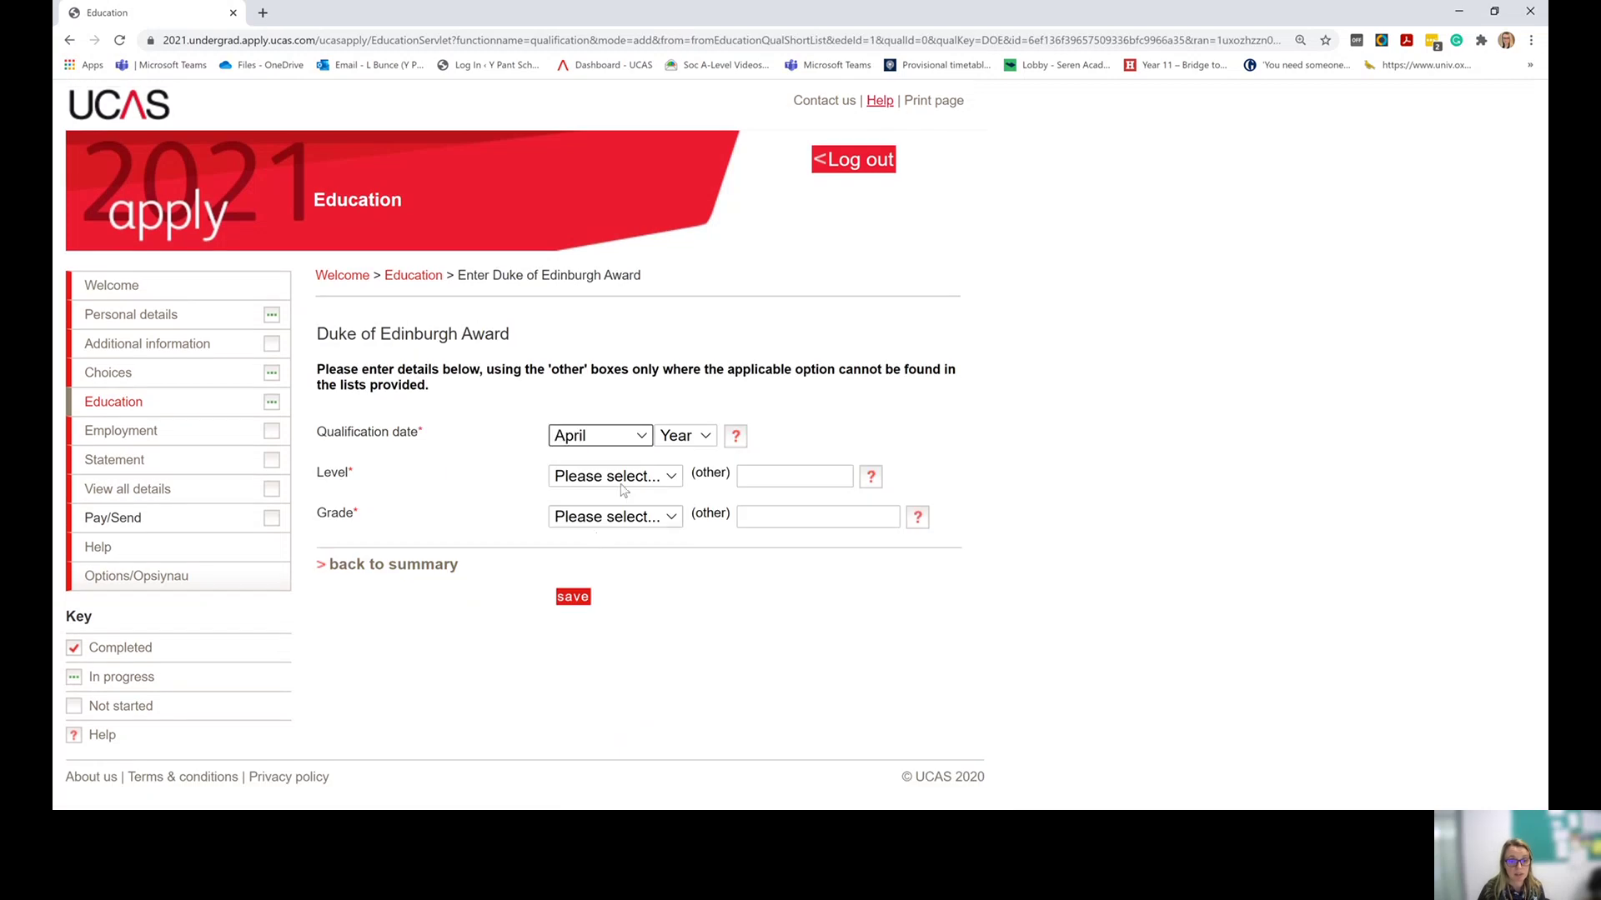
left_click(647, 493)
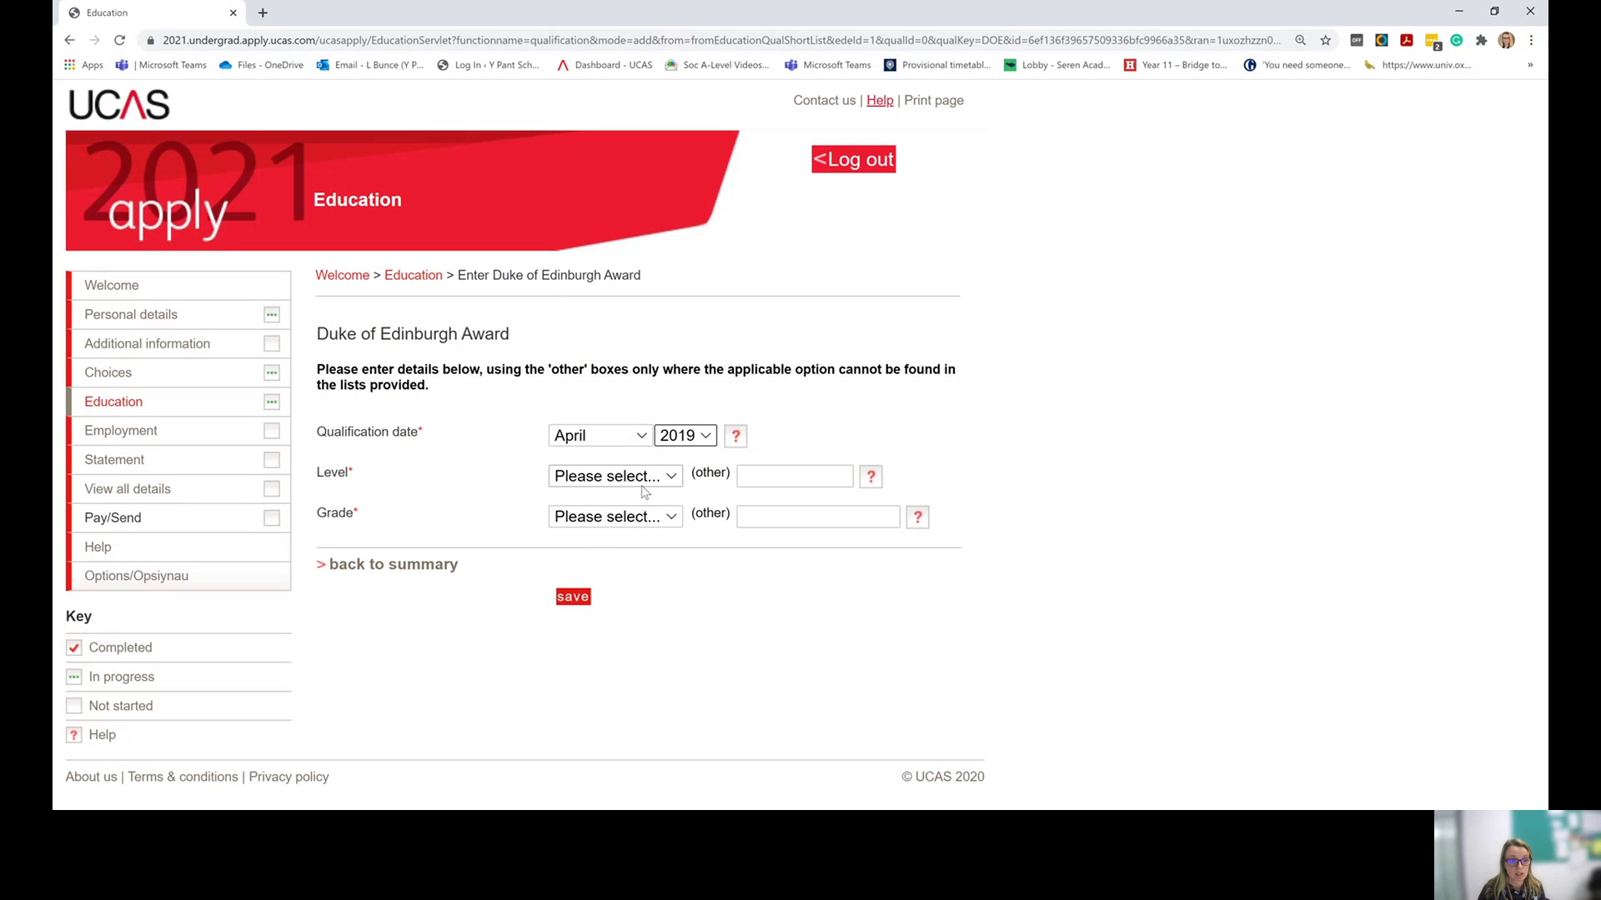
left_click(617, 552)
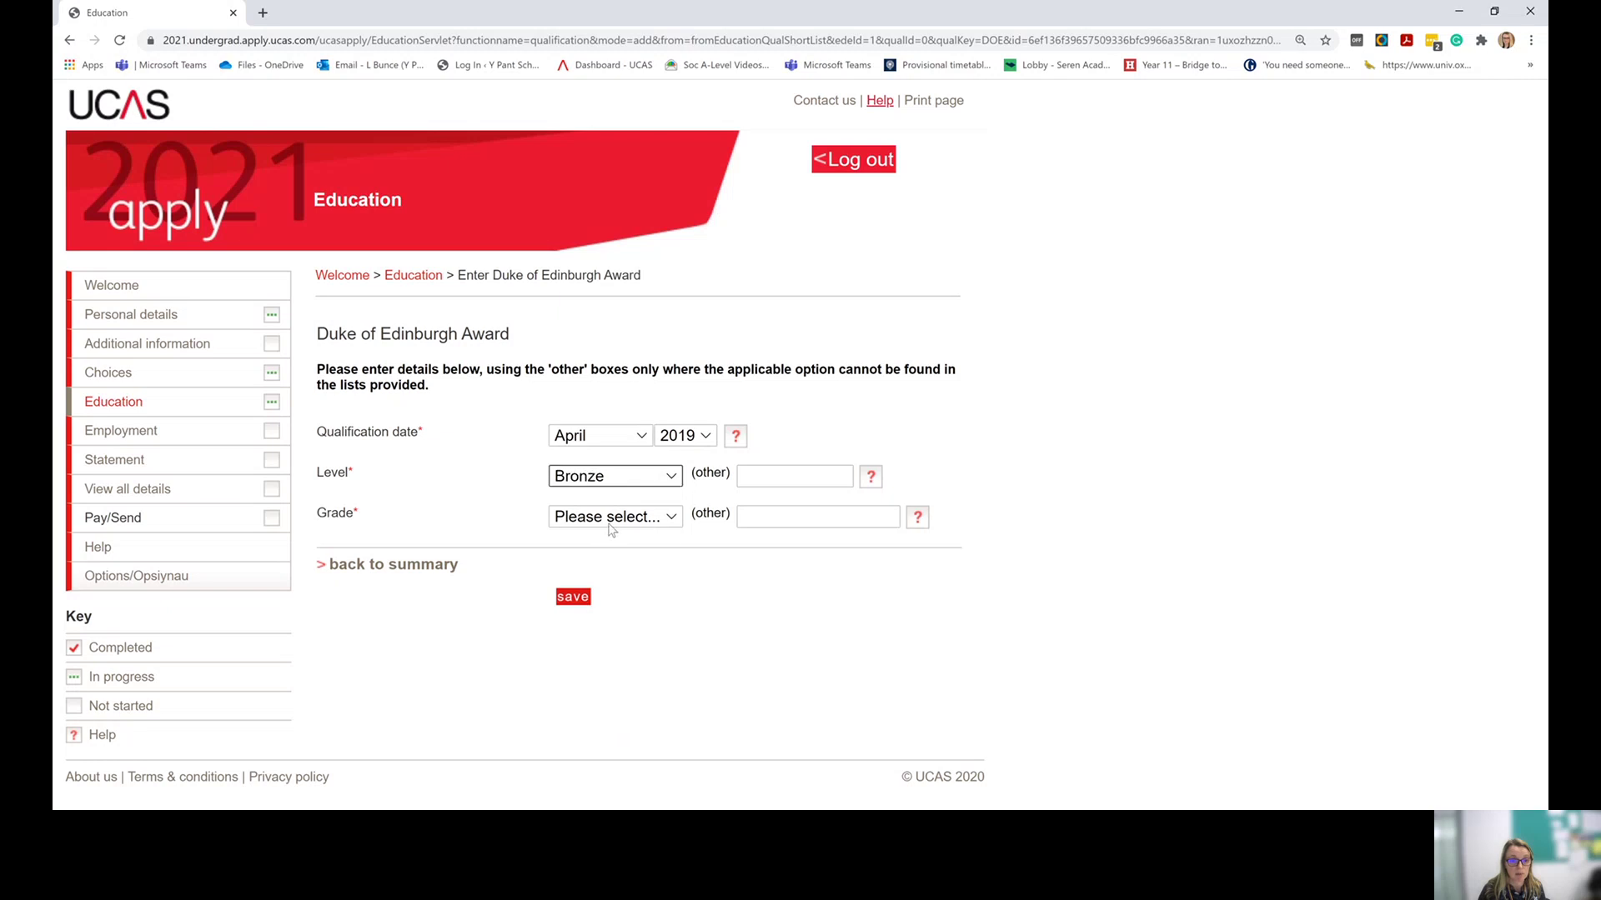
left_click(595, 587)
left_click(573, 598)
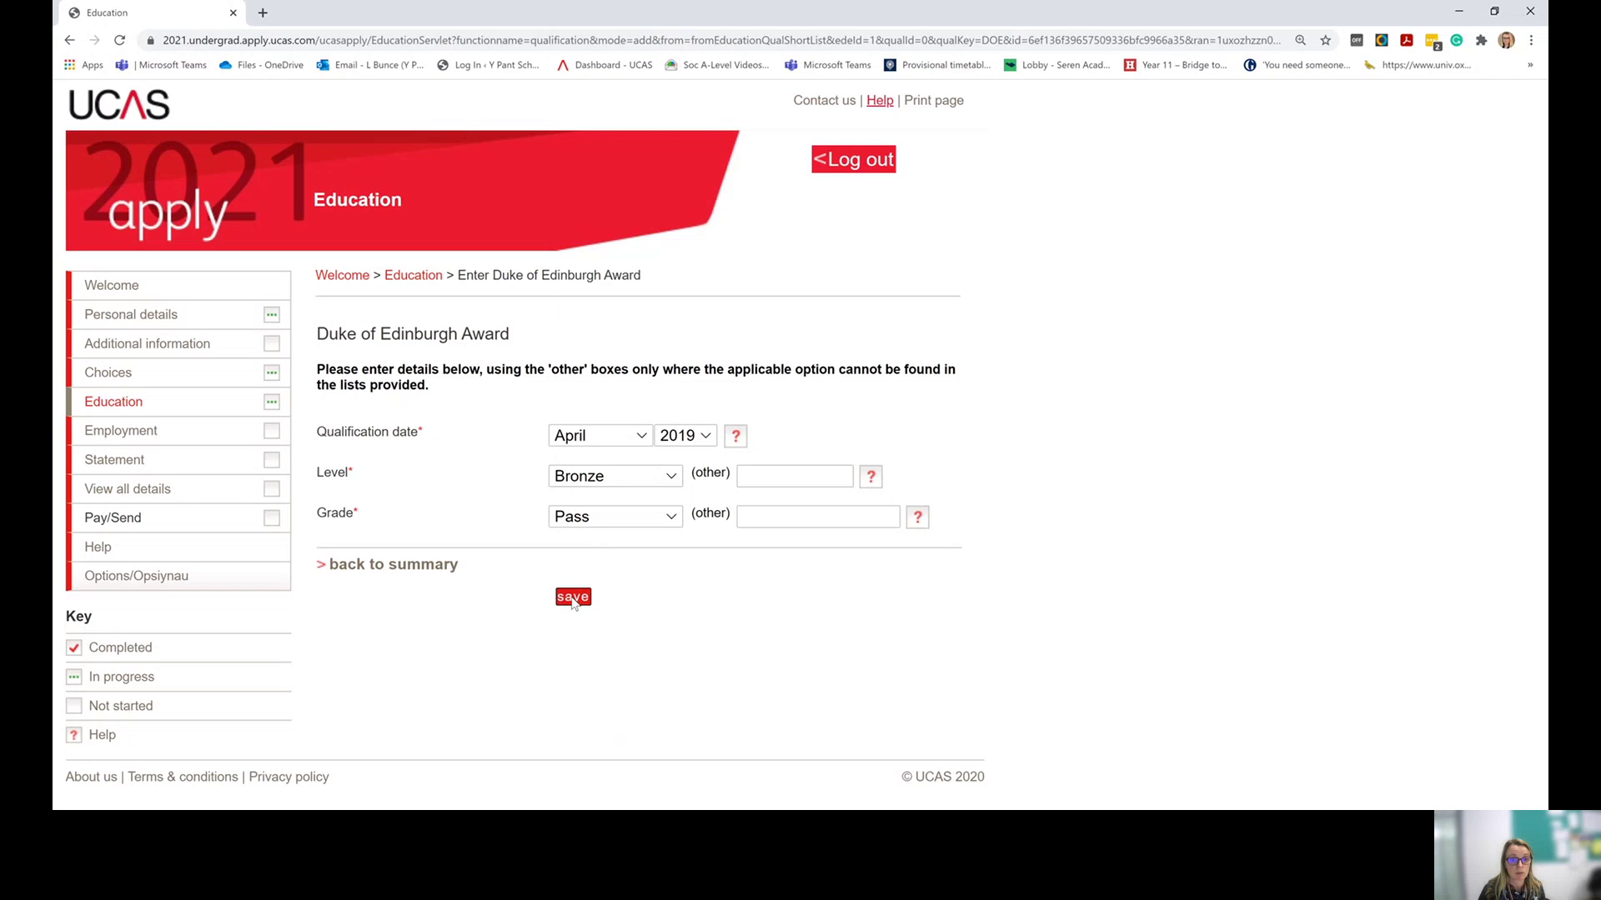
scroll(575, 596, "down", 6)
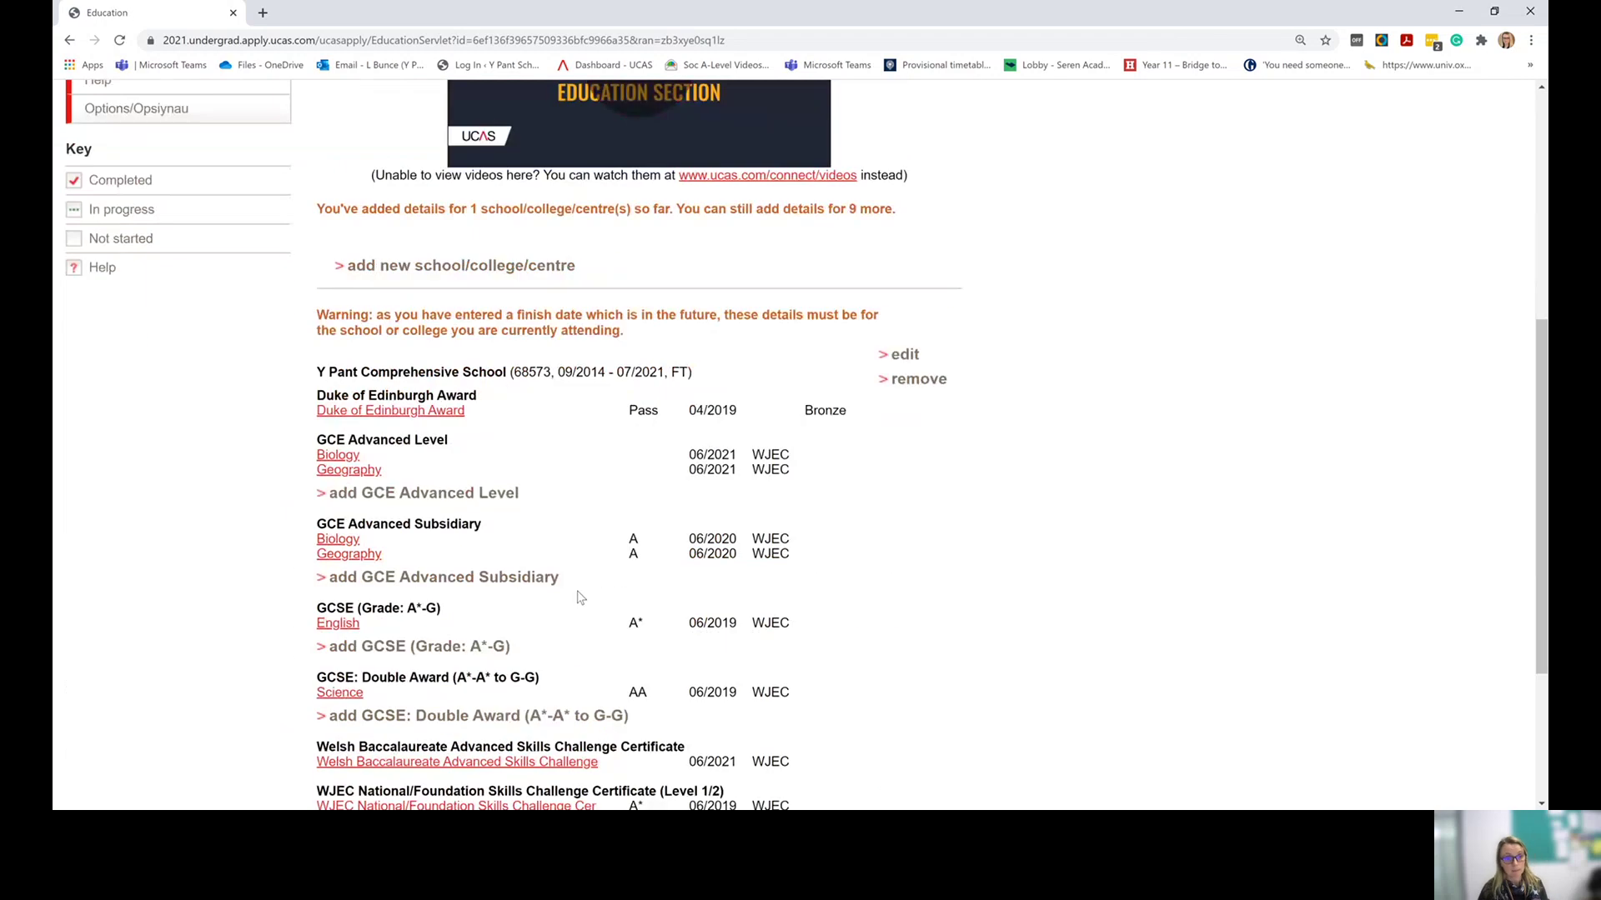
scroll(534, 392, "down", 3)
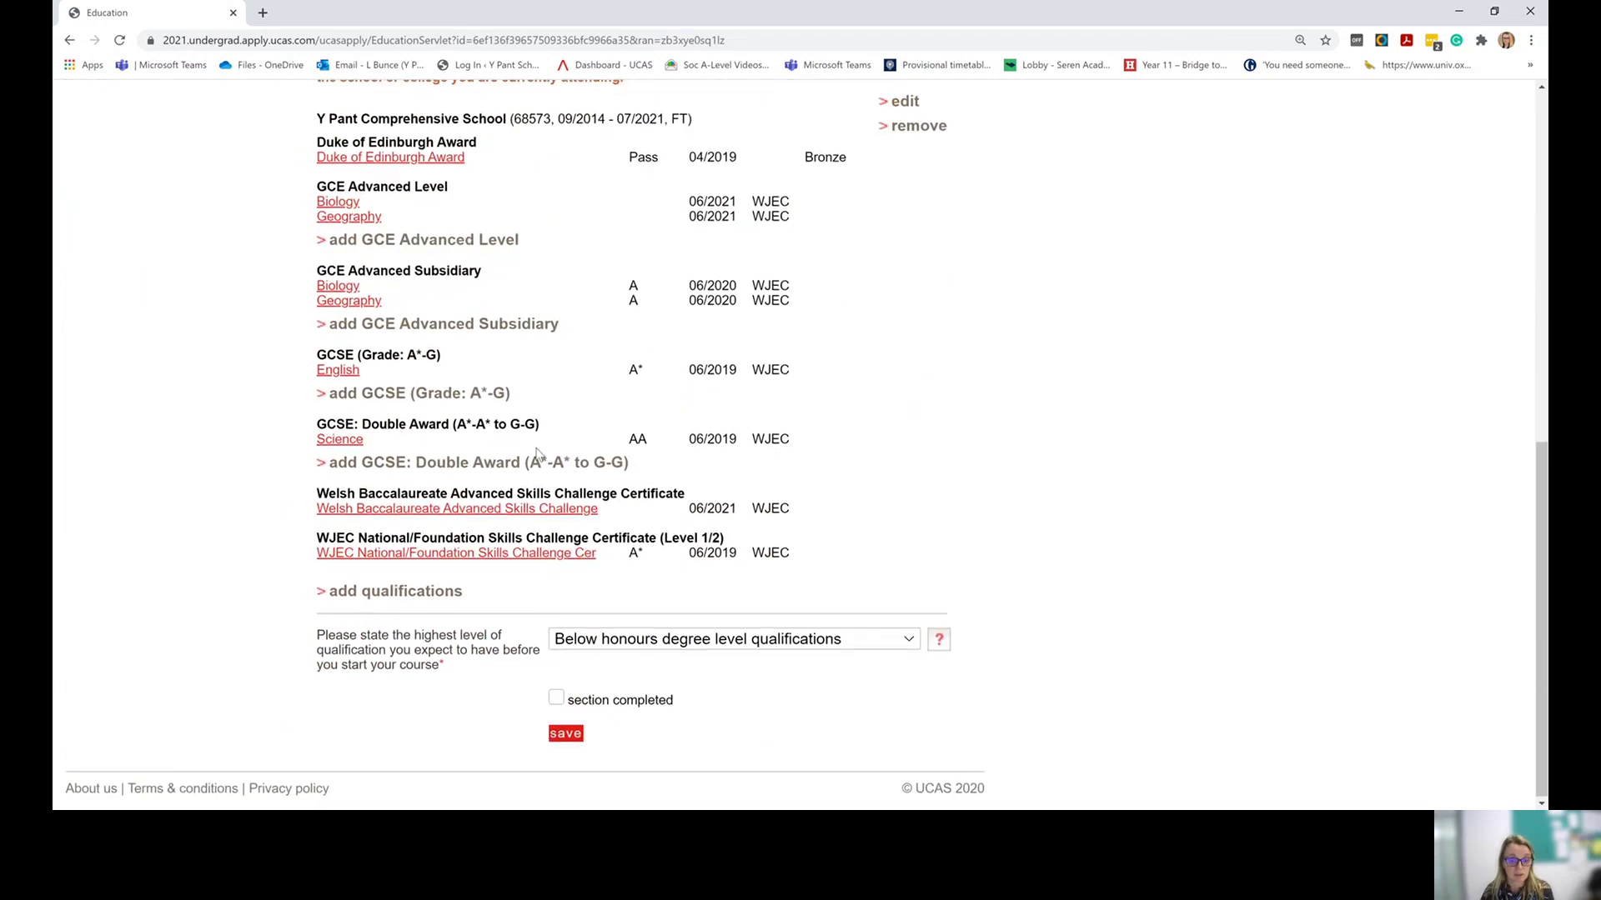
scroll(534, 451, "up", 8)
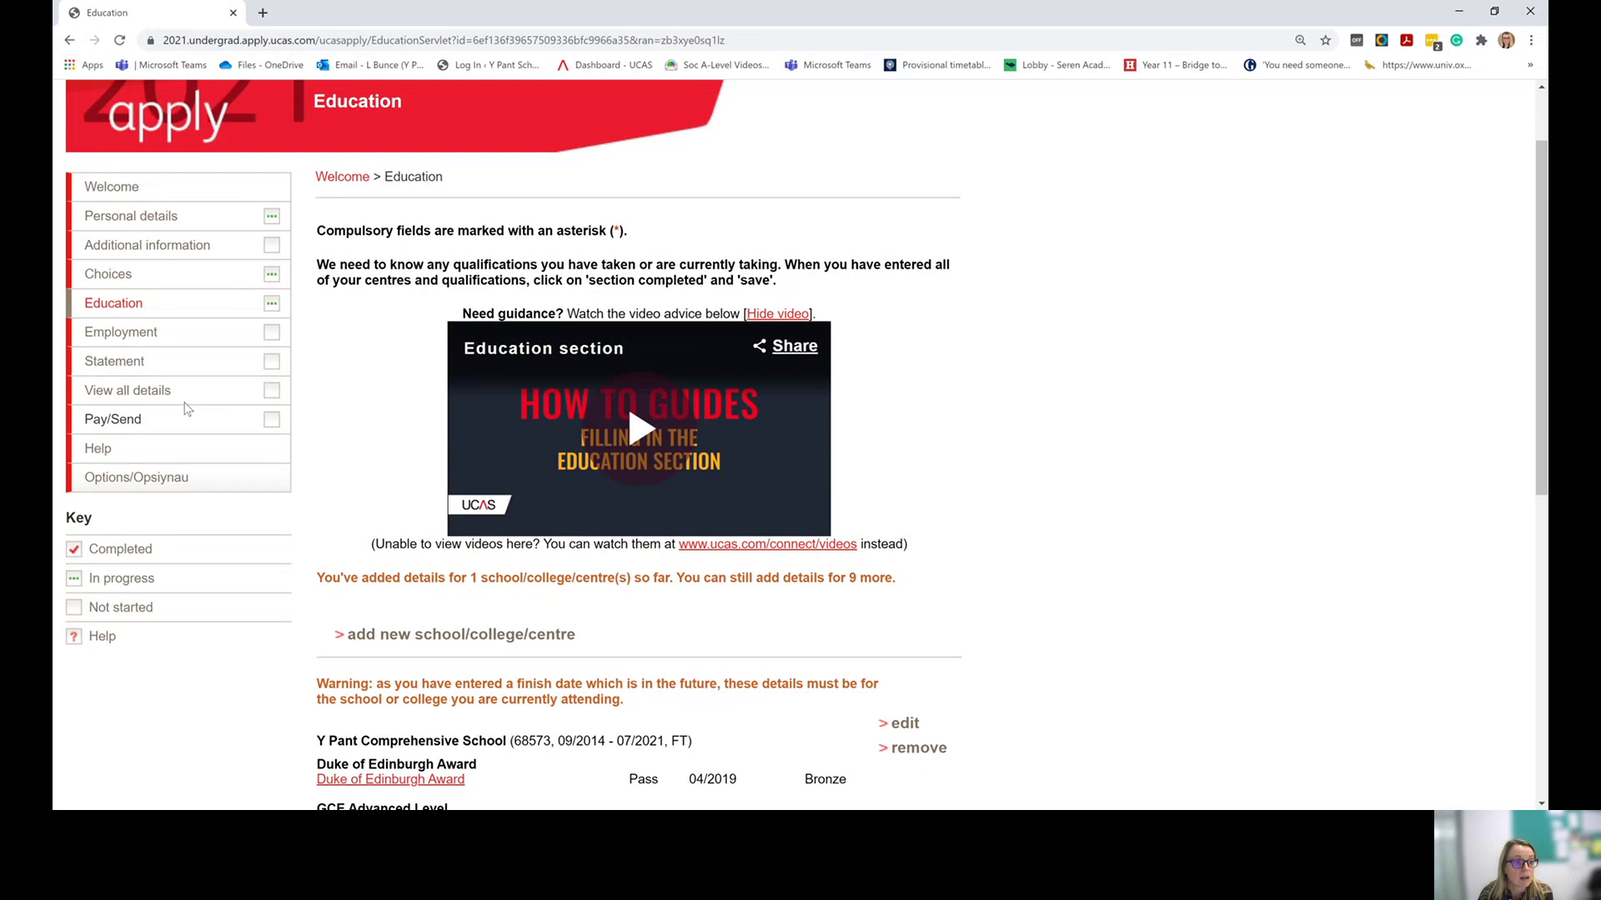
- Move from Education through Employment to the Personal statement page
left_click(140, 334)
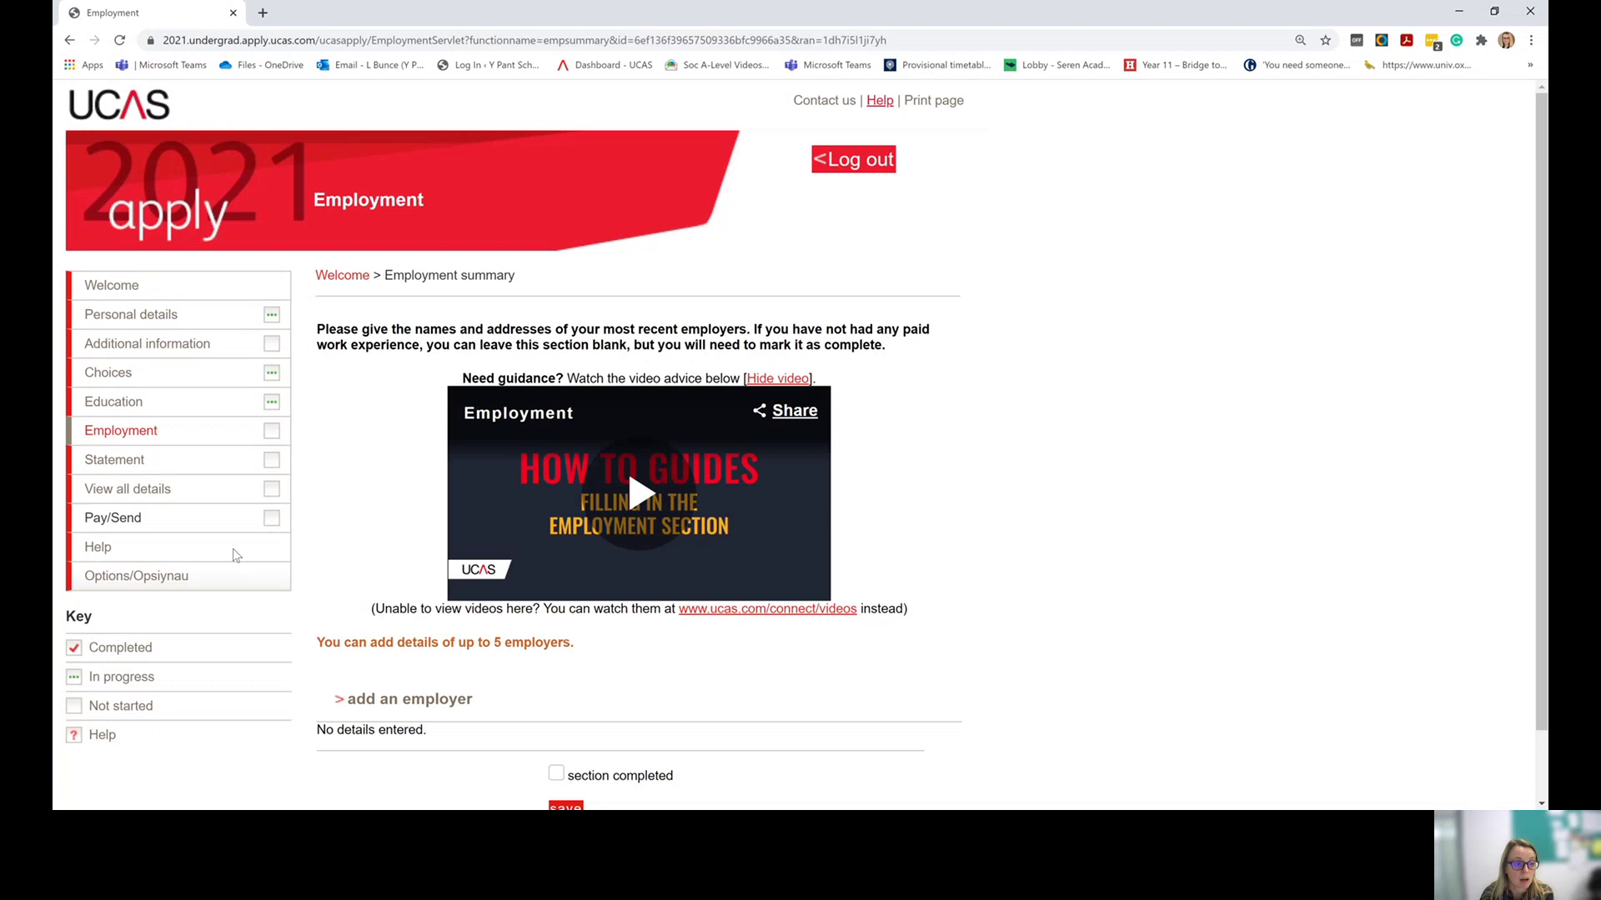
left_click(115, 459)
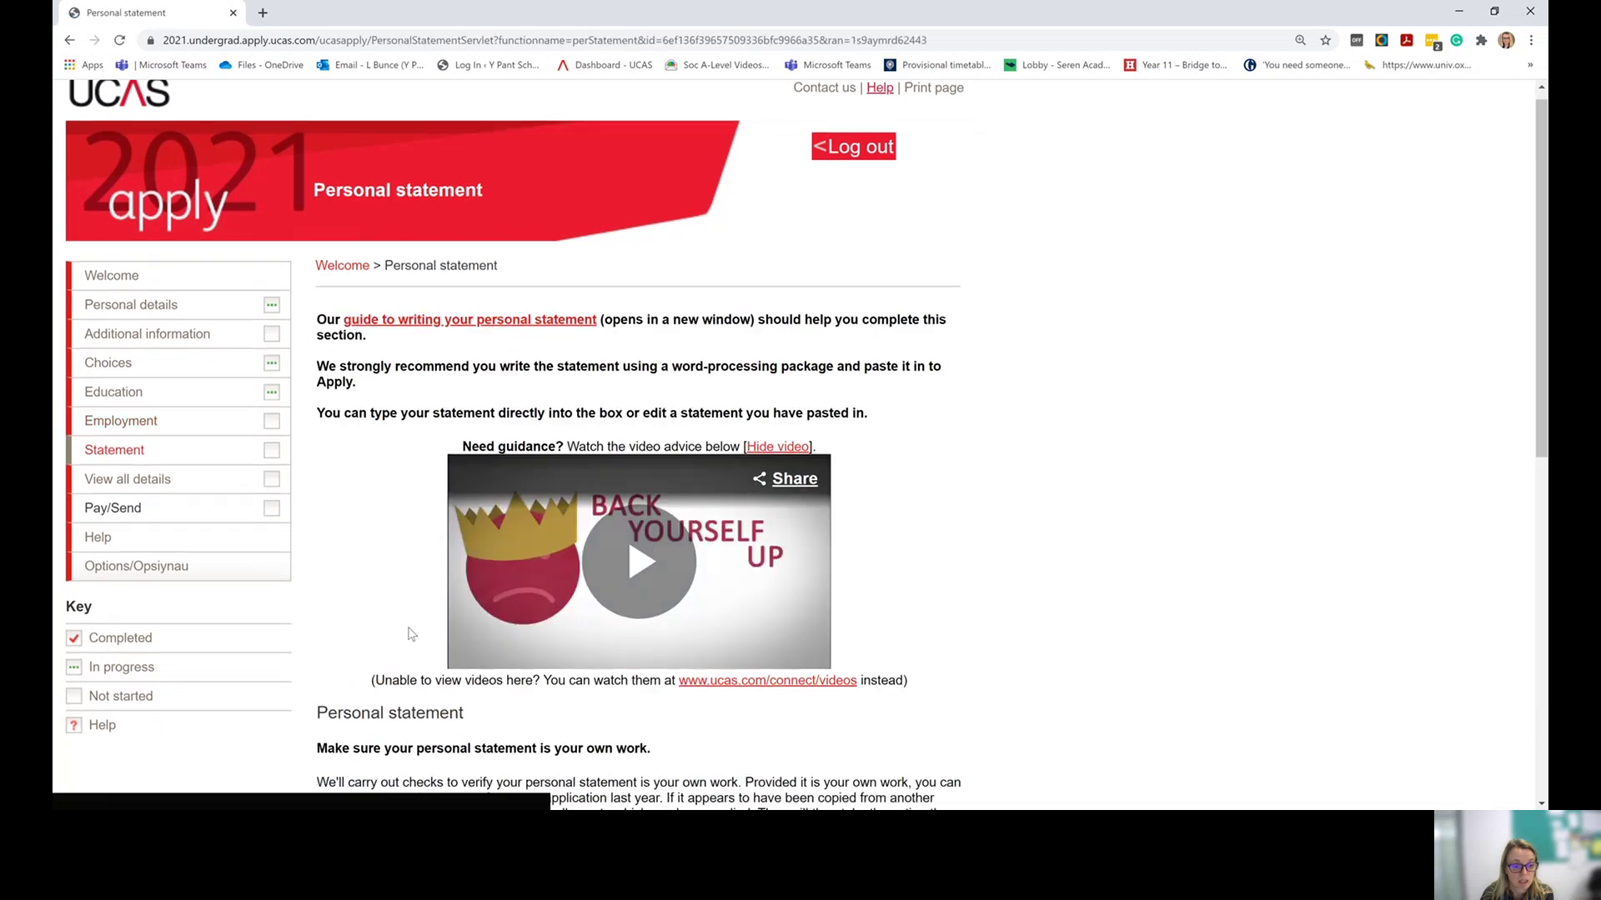